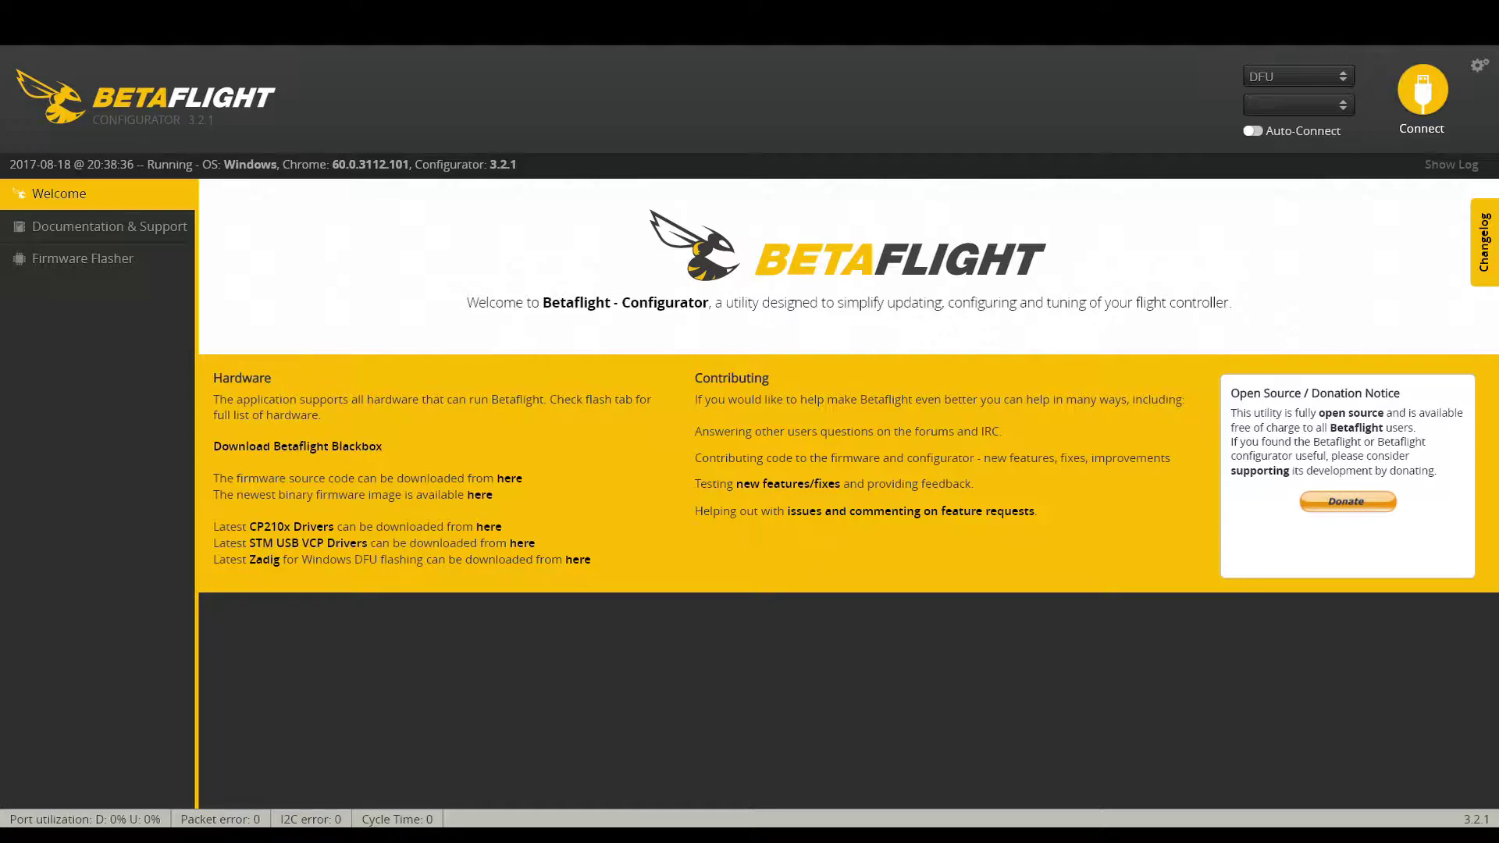
- Load the online 3.1.6 stable firmware for the OMNIBUSF4 board and flash it to the flight controller
click(173, 263)
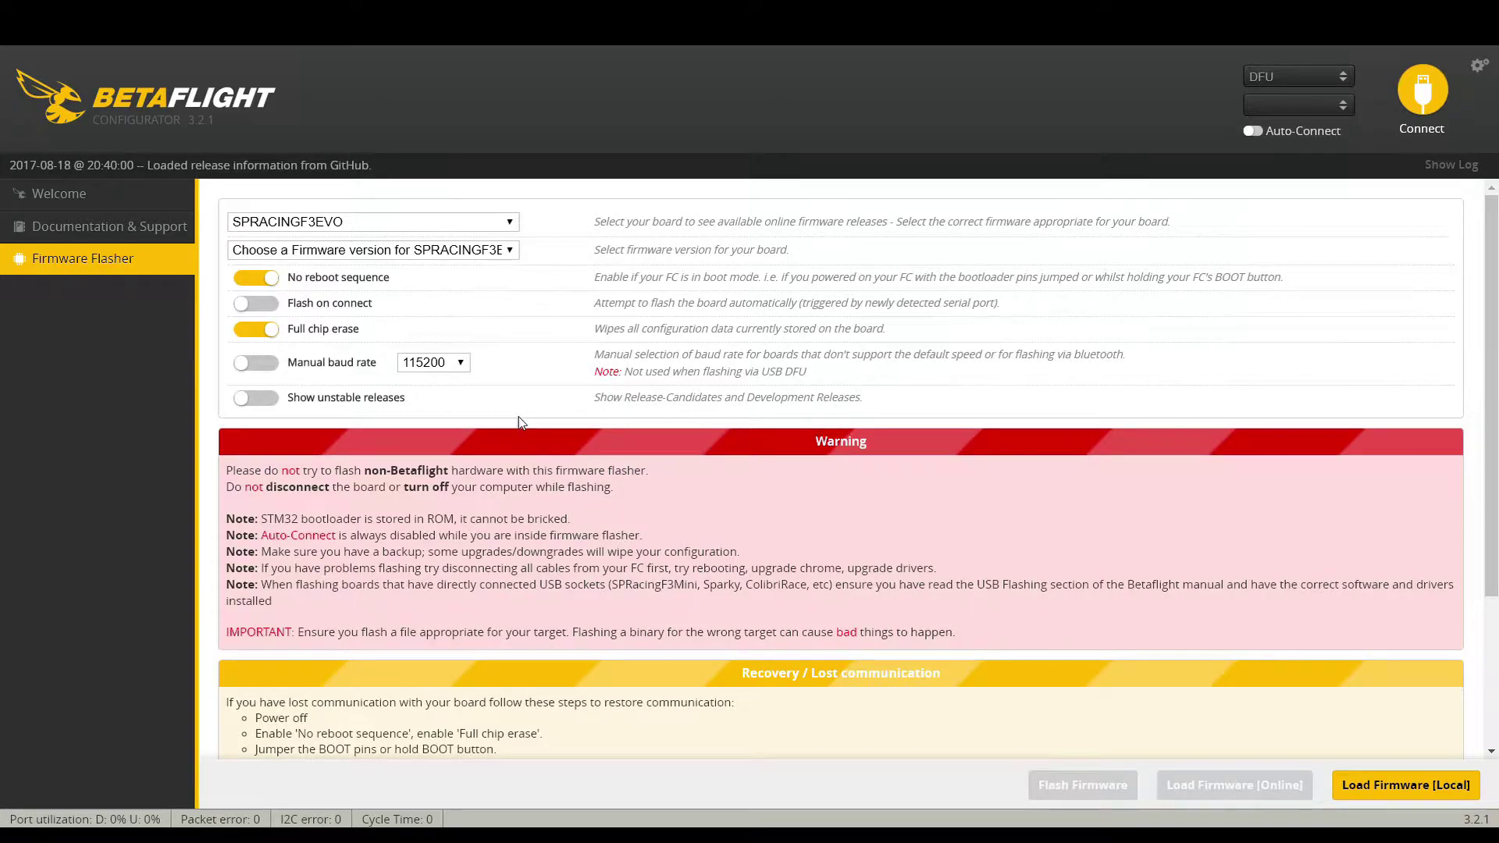
text(omnibusf4)
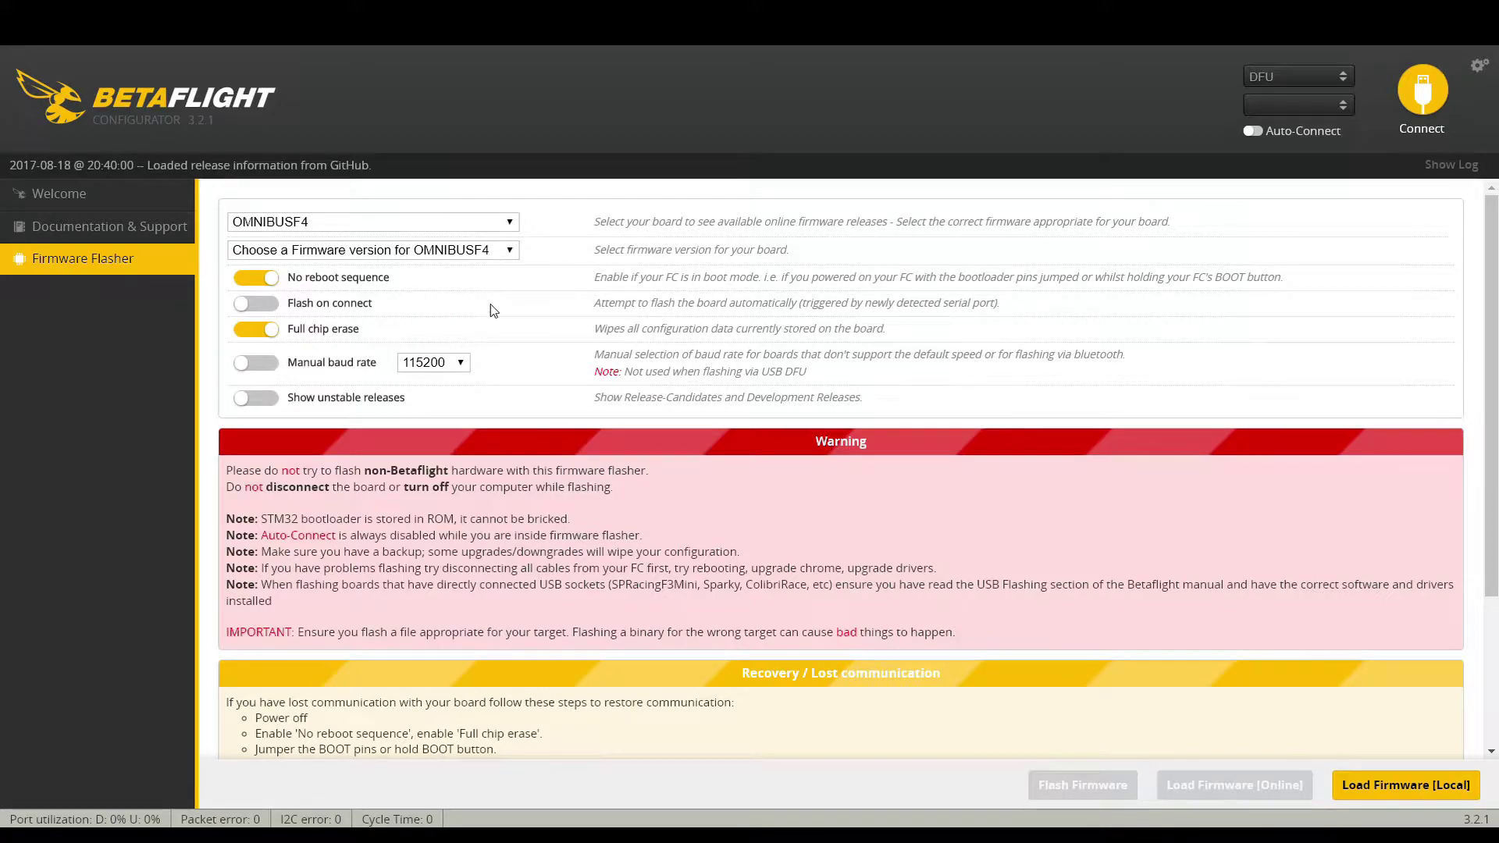
key(Tab)
key(Down)
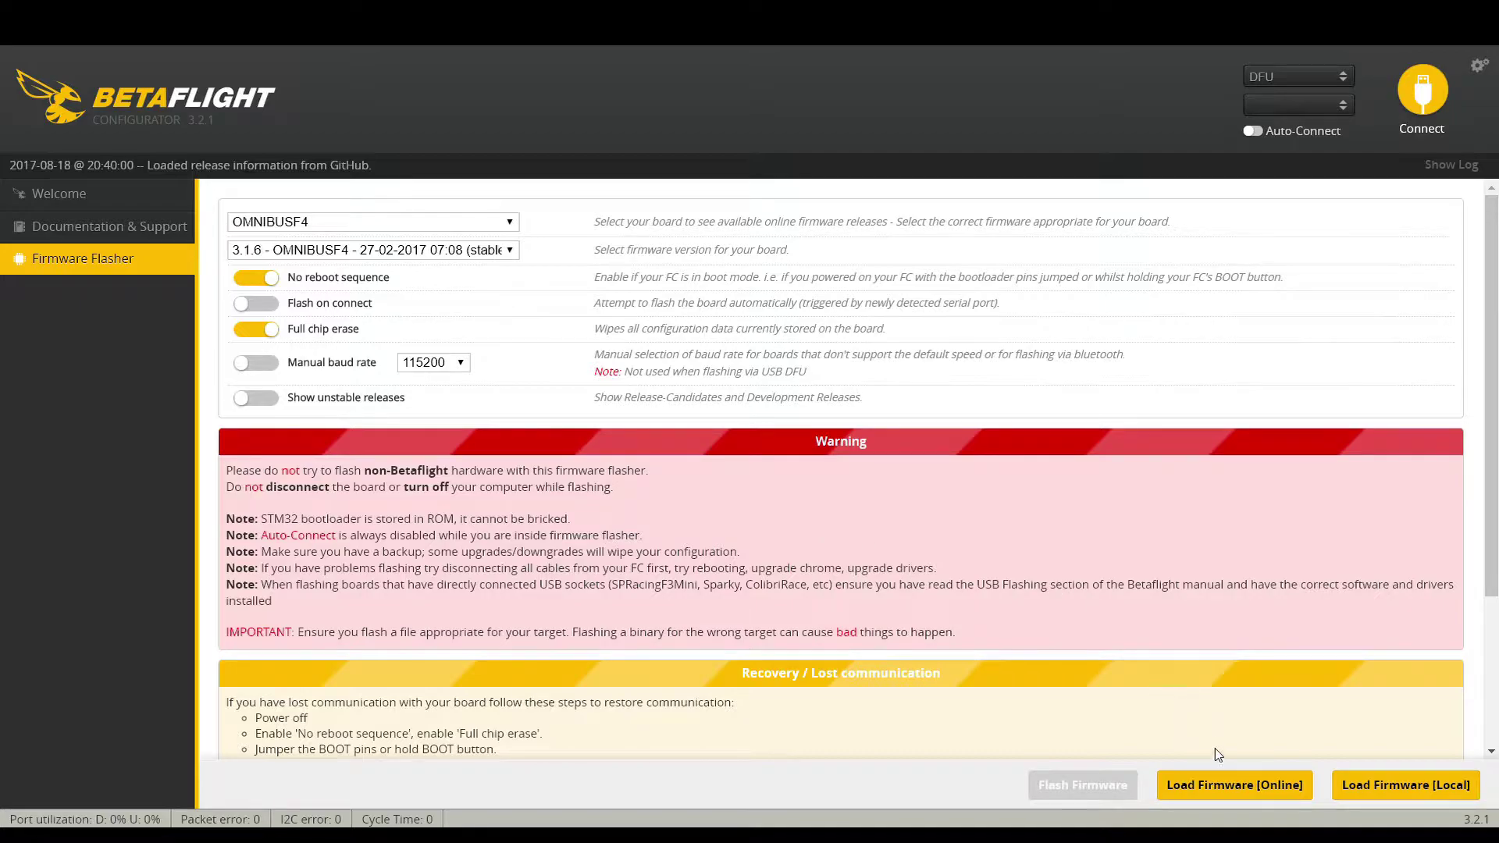
click(1214, 786)
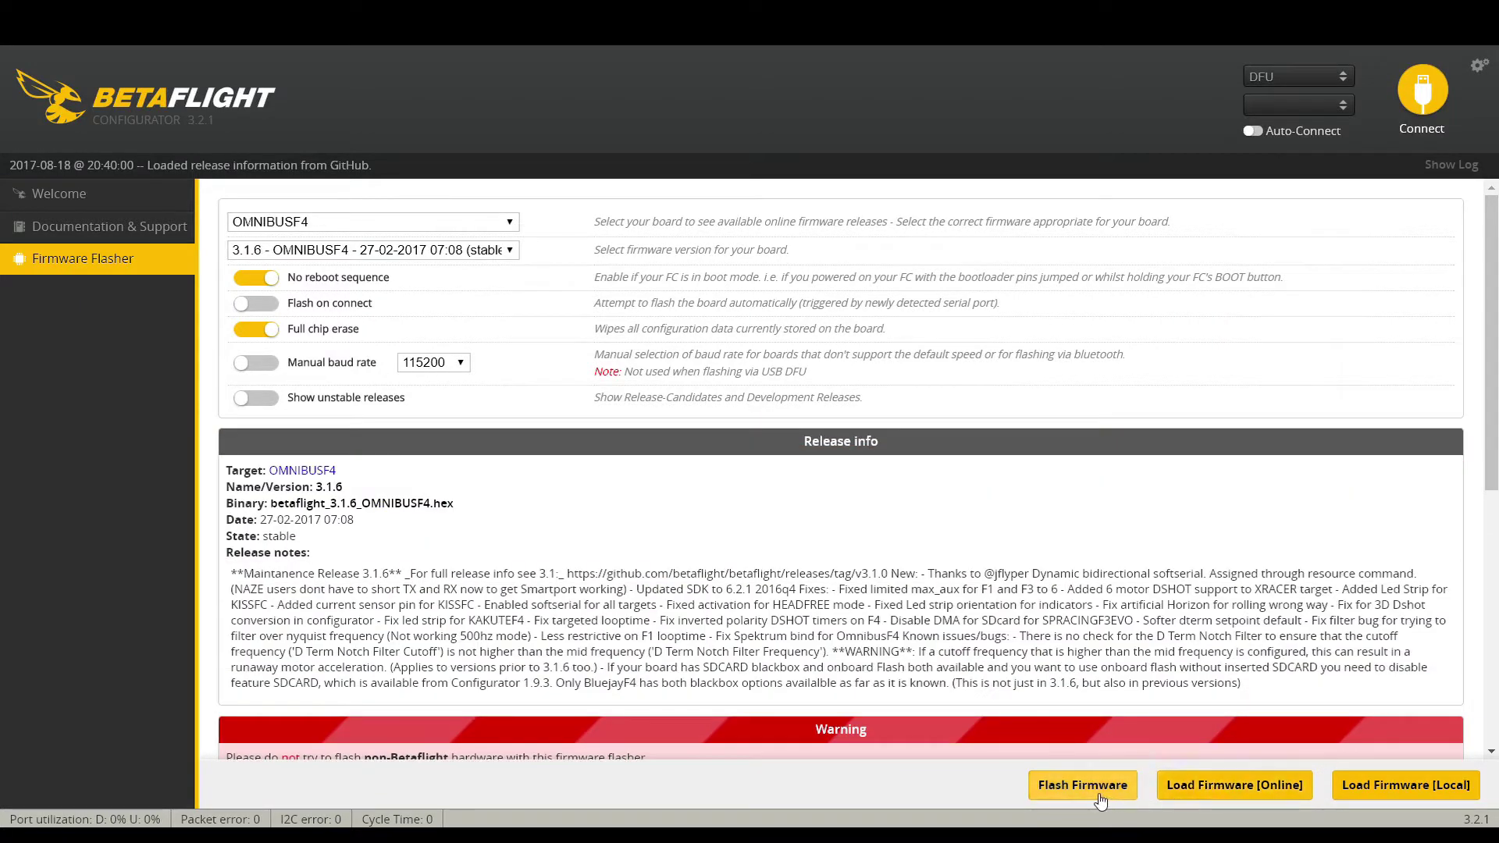
click(1103, 797)
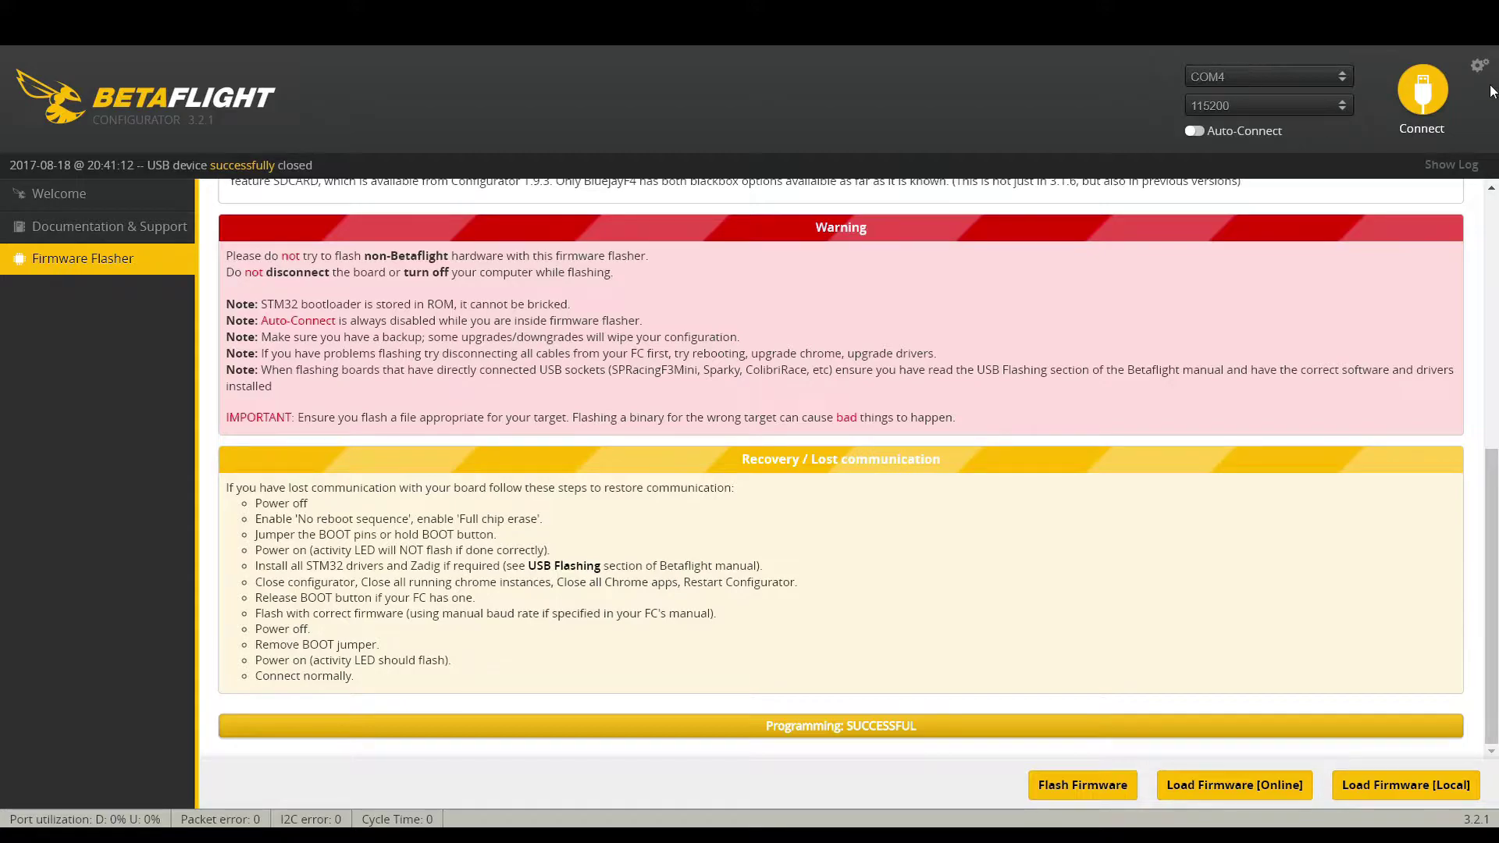
- Connect to the board on COM4, enable Serial Rx on UART1, and save the port settings with a reboot
click(1414, 95)
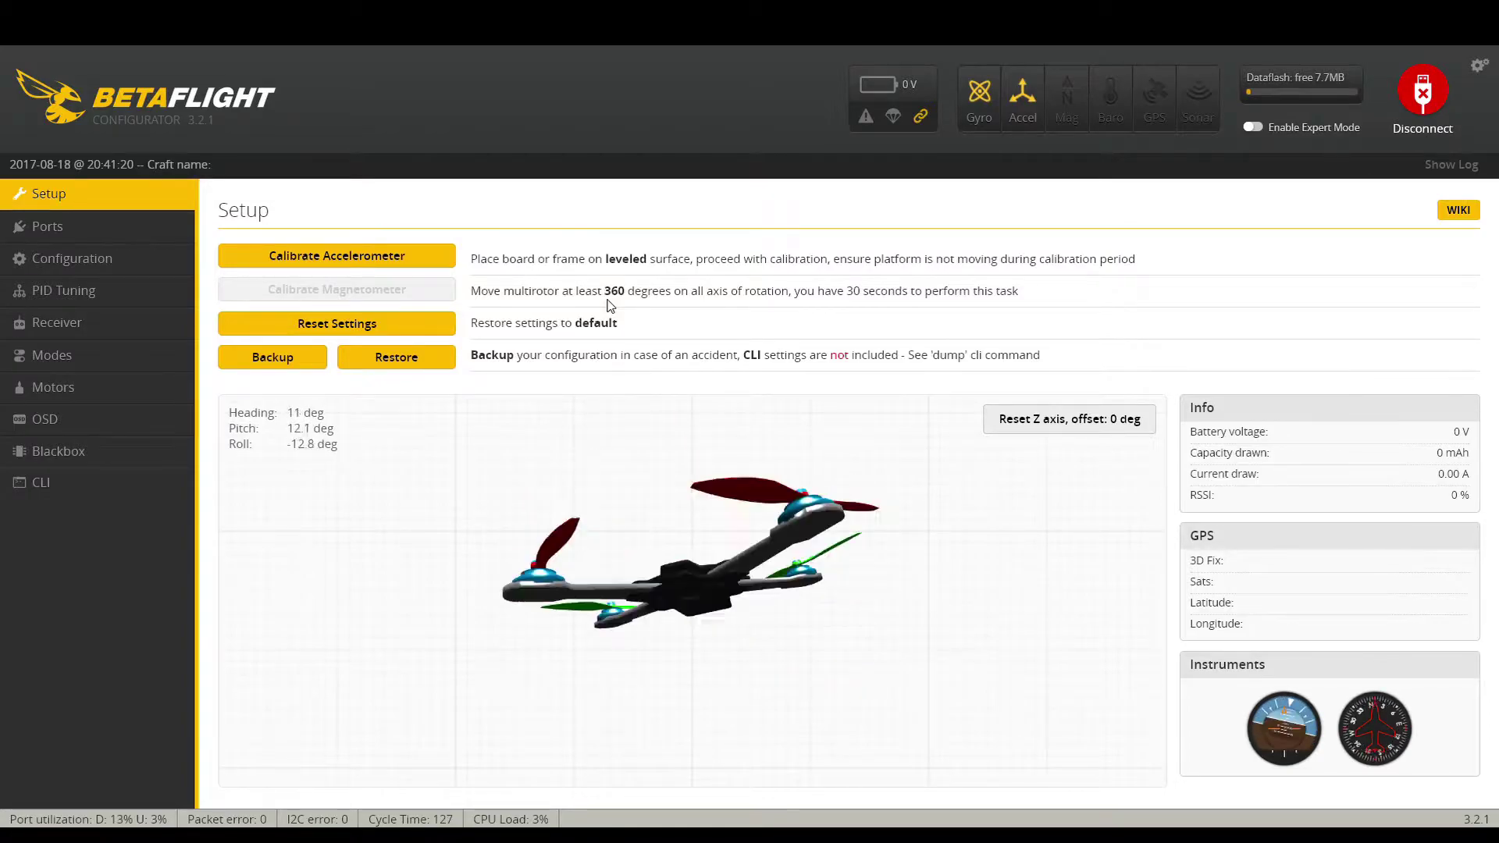
click(173, 225)
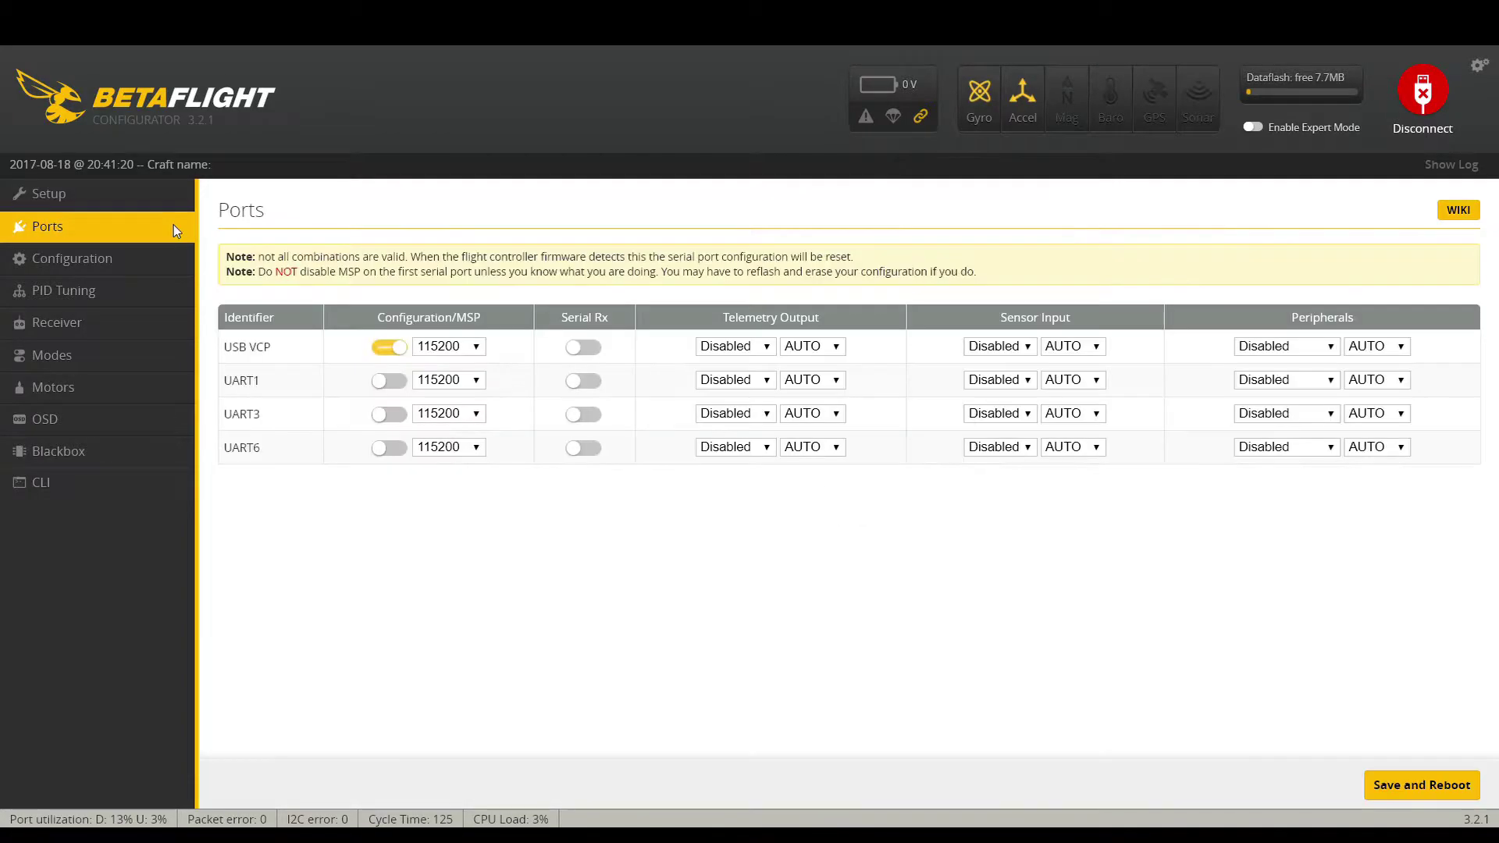
click(590, 383)
click(1402, 782)
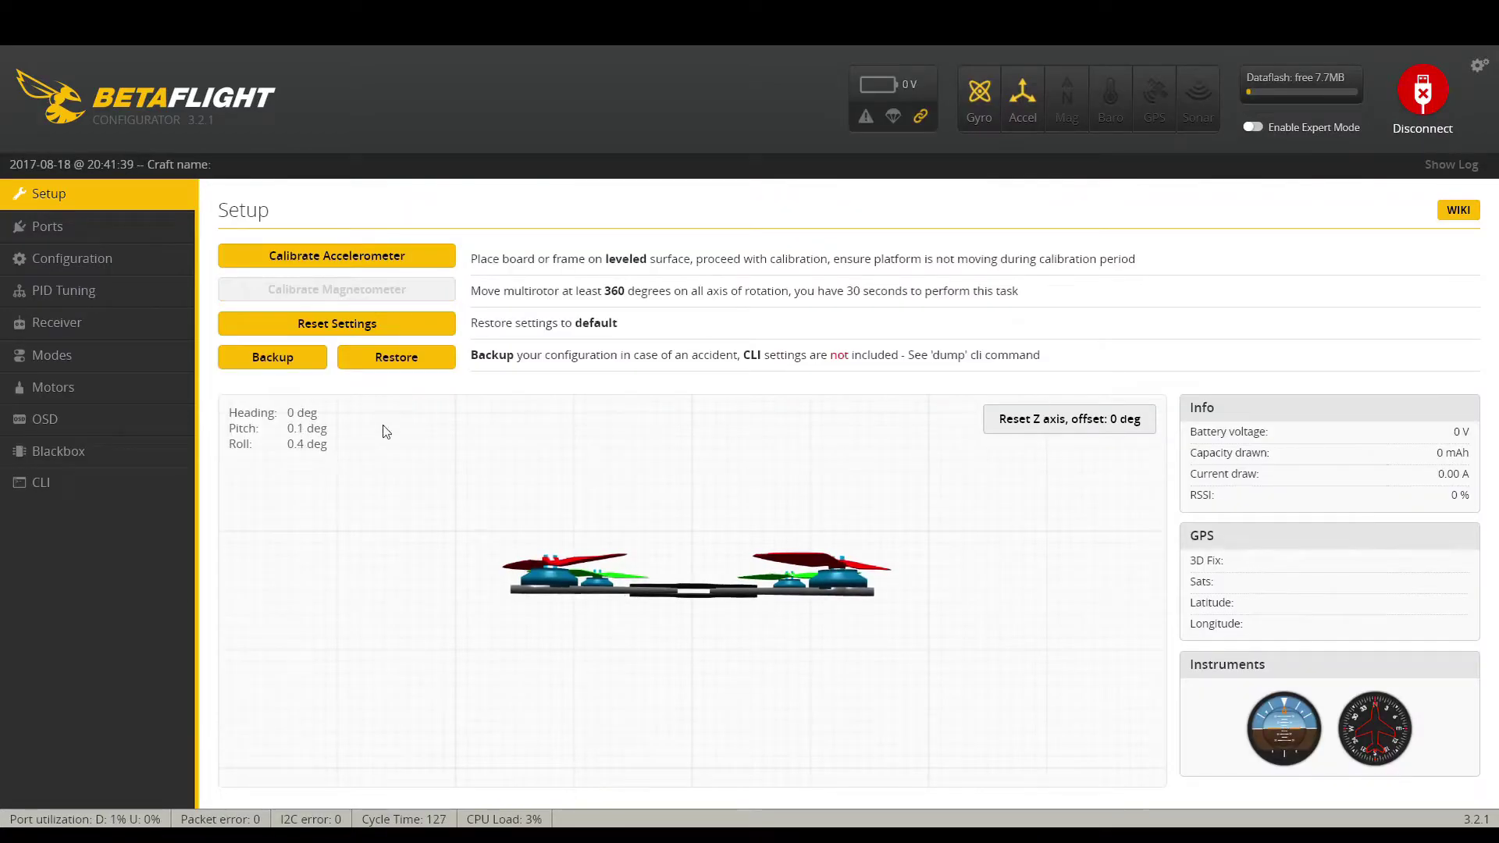
- Configure the flight controller for the DSHOT600 motor protocol and an 8 kHz PID loop, with the accelerometer disabled
click(95, 259)
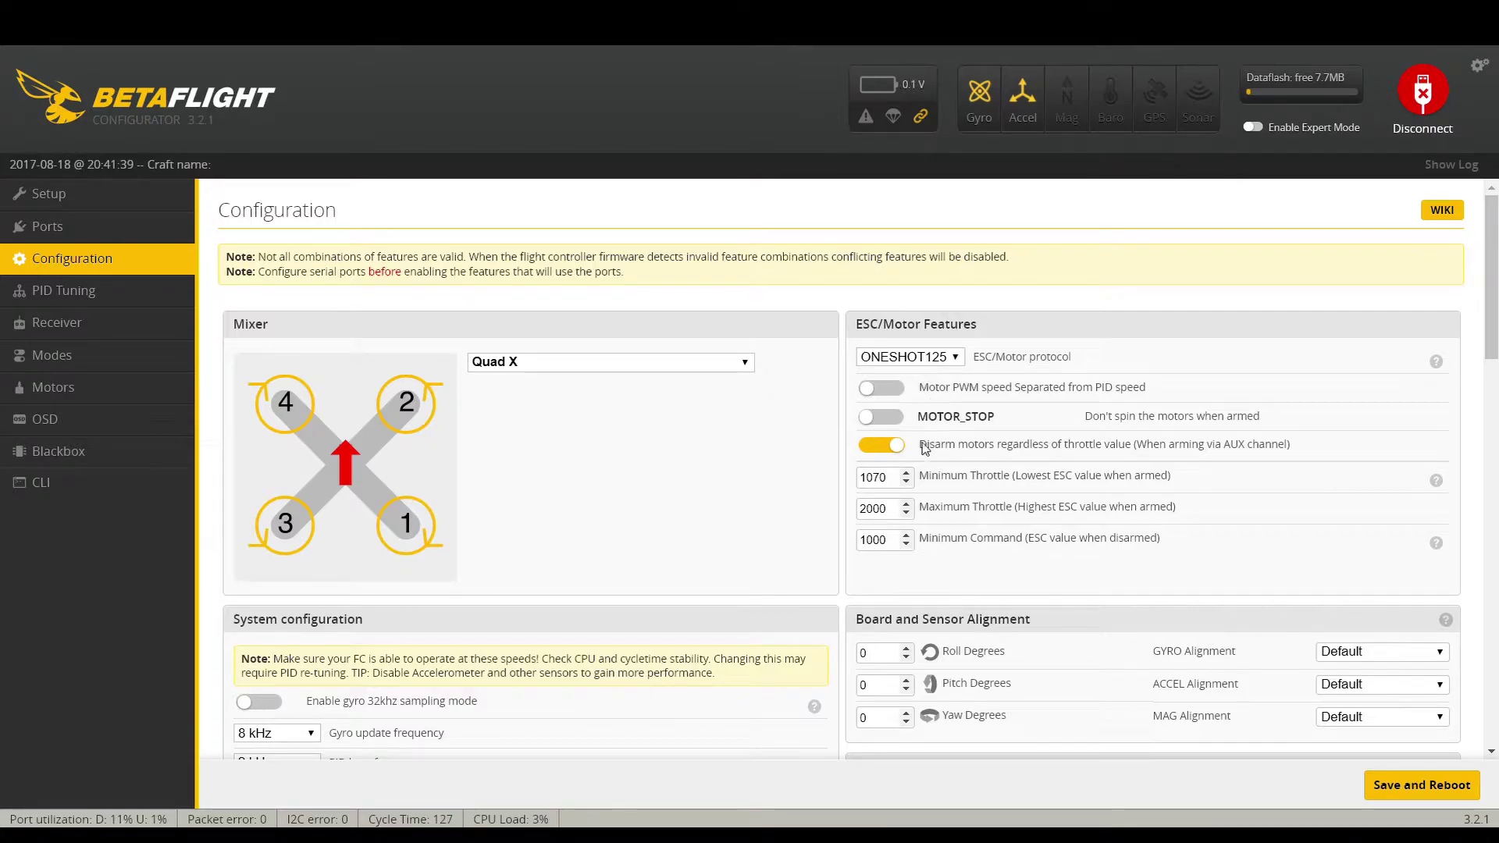
click(922, 492)
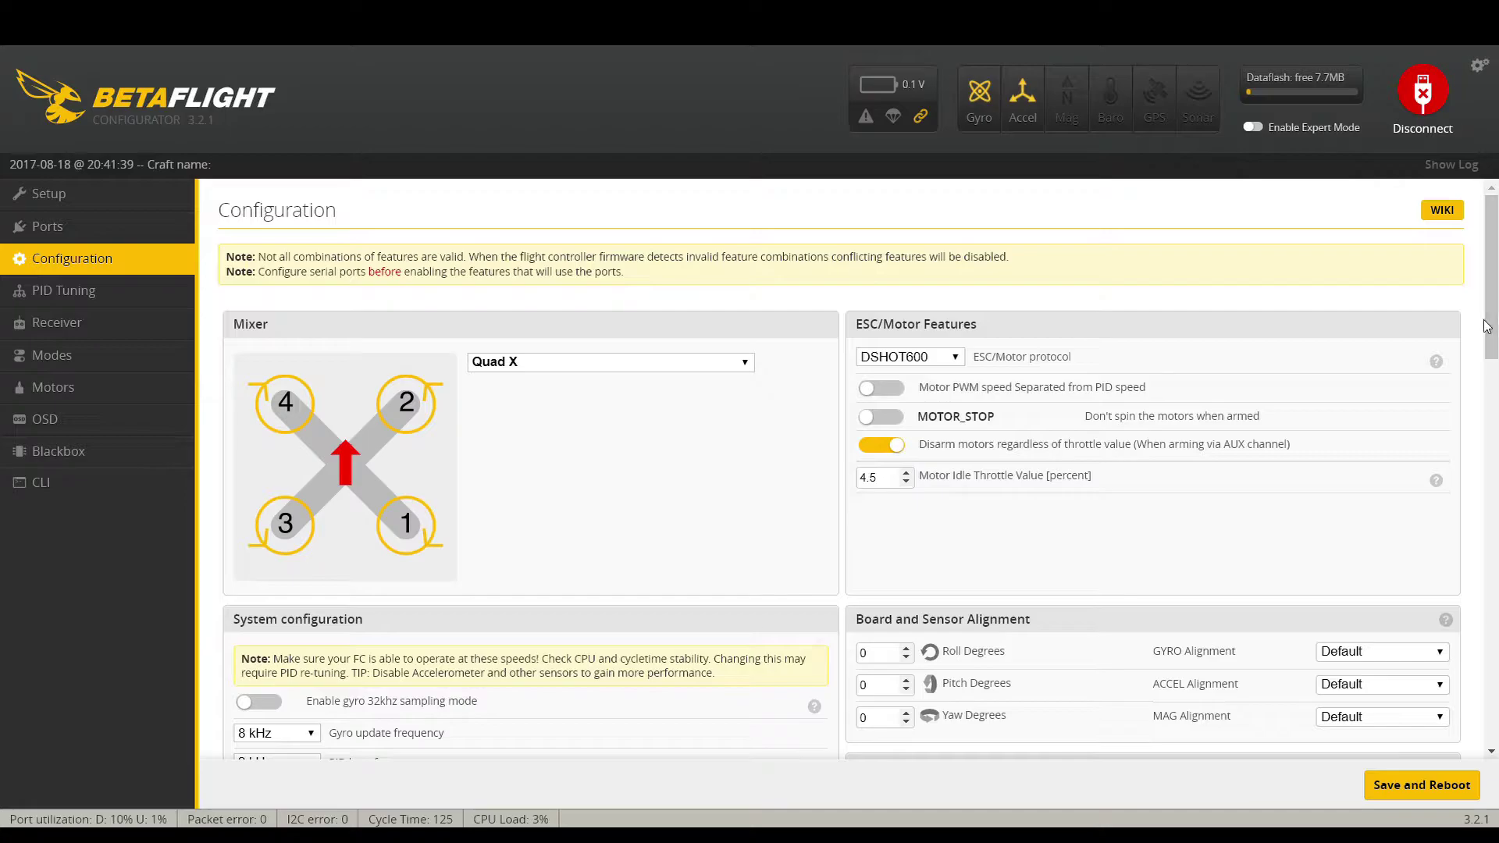
drag(1493, 324, 1487, 402)
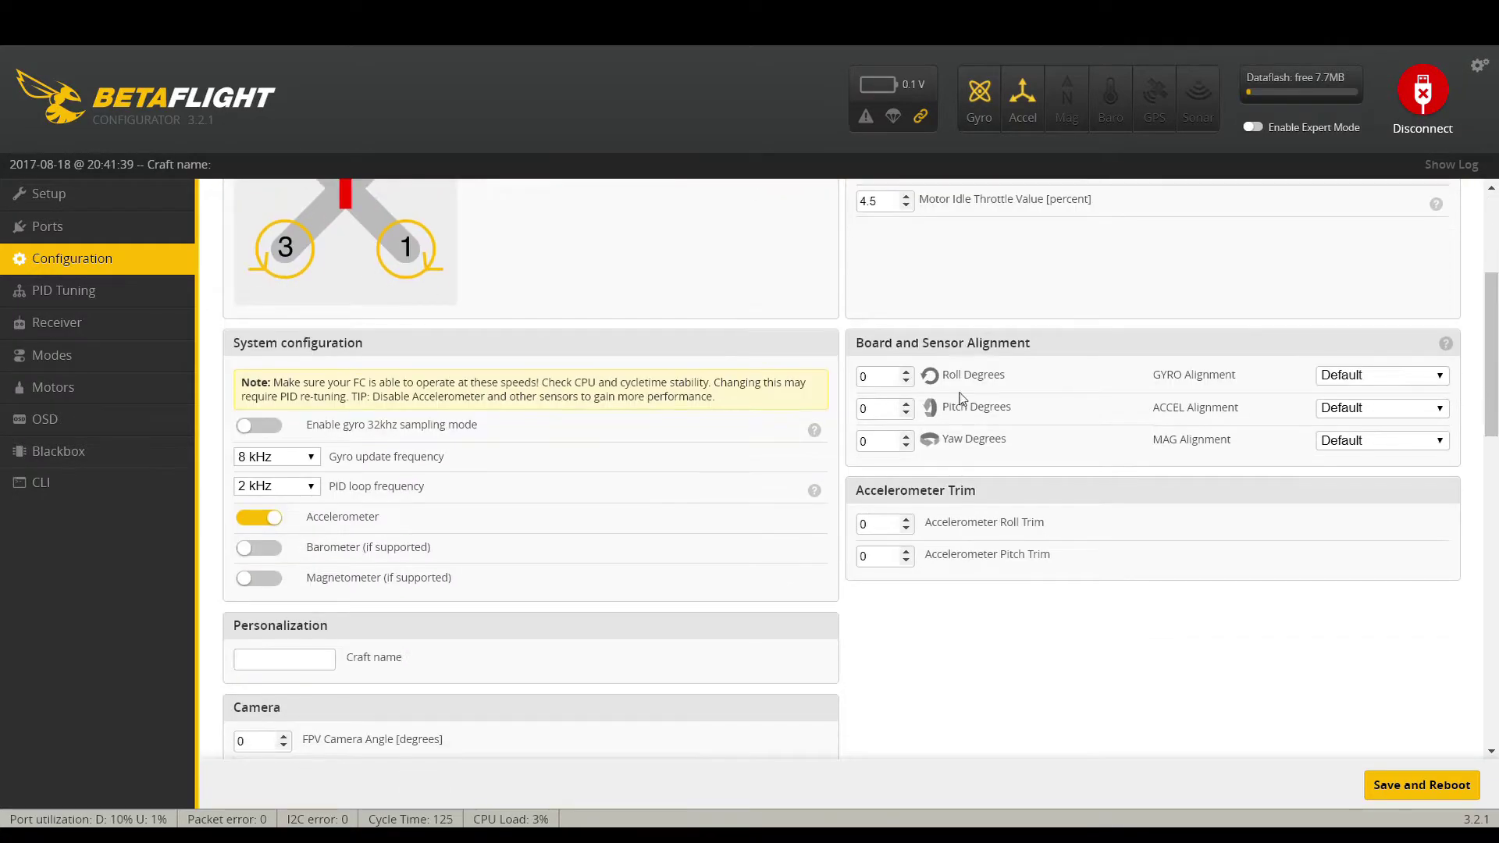
click(278, 521)
click(299, 510)
- Disable BLACKBOX and enable CURRENT_METER, save the configuration with a reboot, and reconnect to the board
drag(1492, 341, 1495, 606)
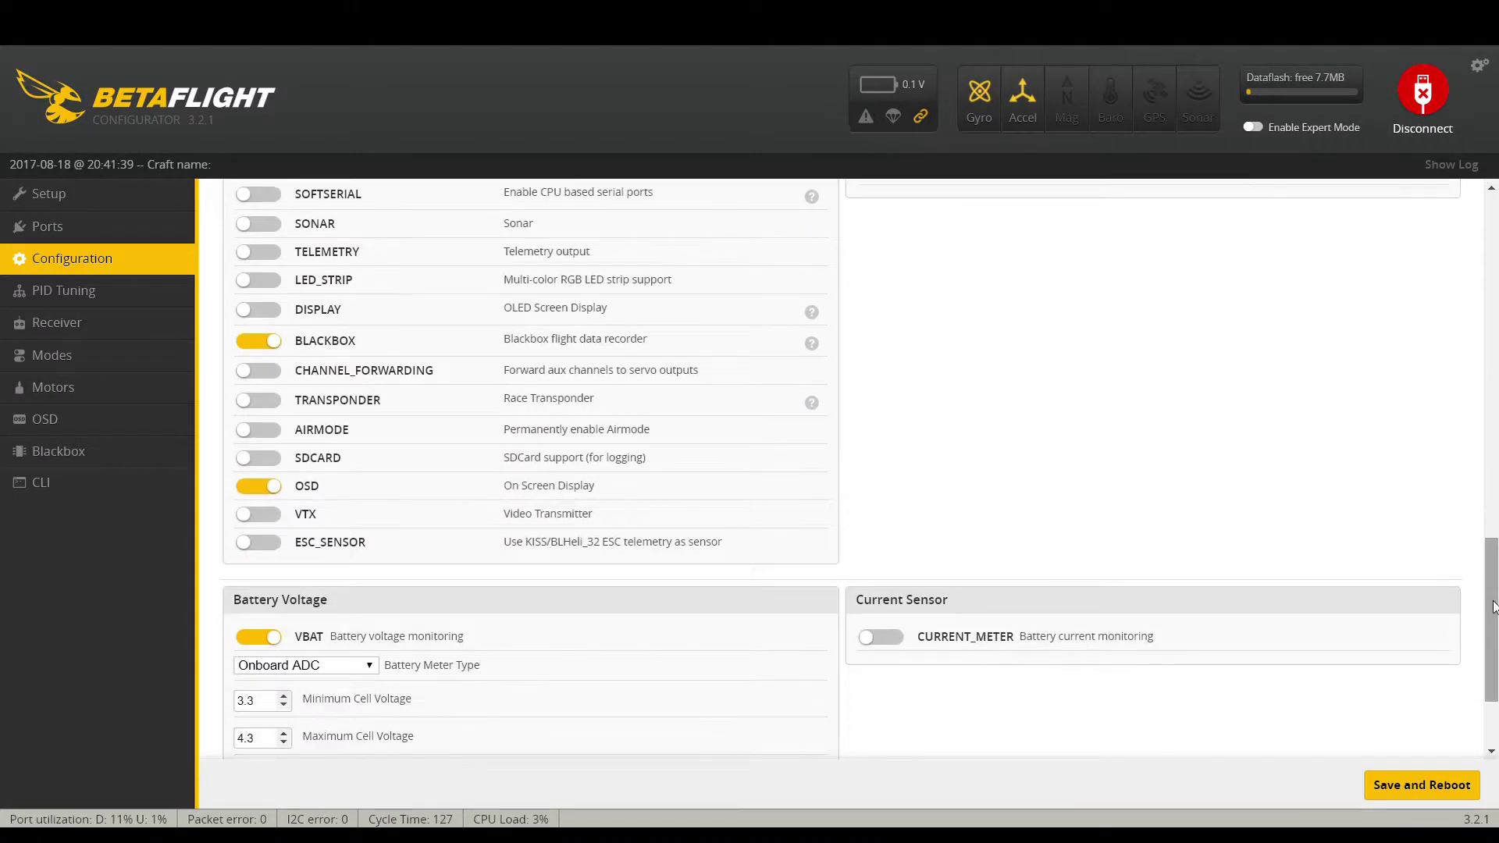
click(251, 342)
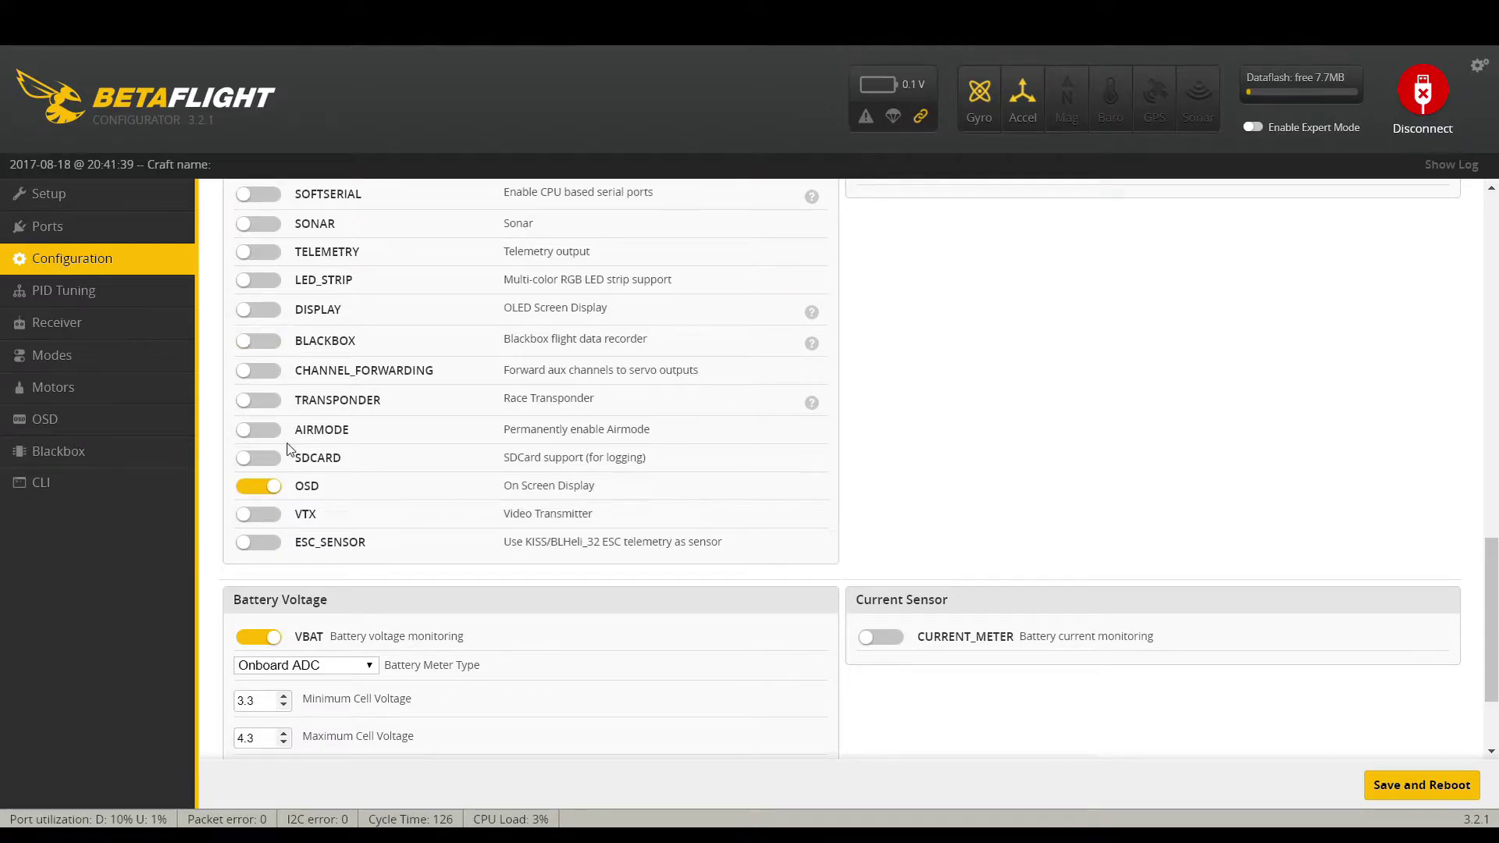
click(900, 640)
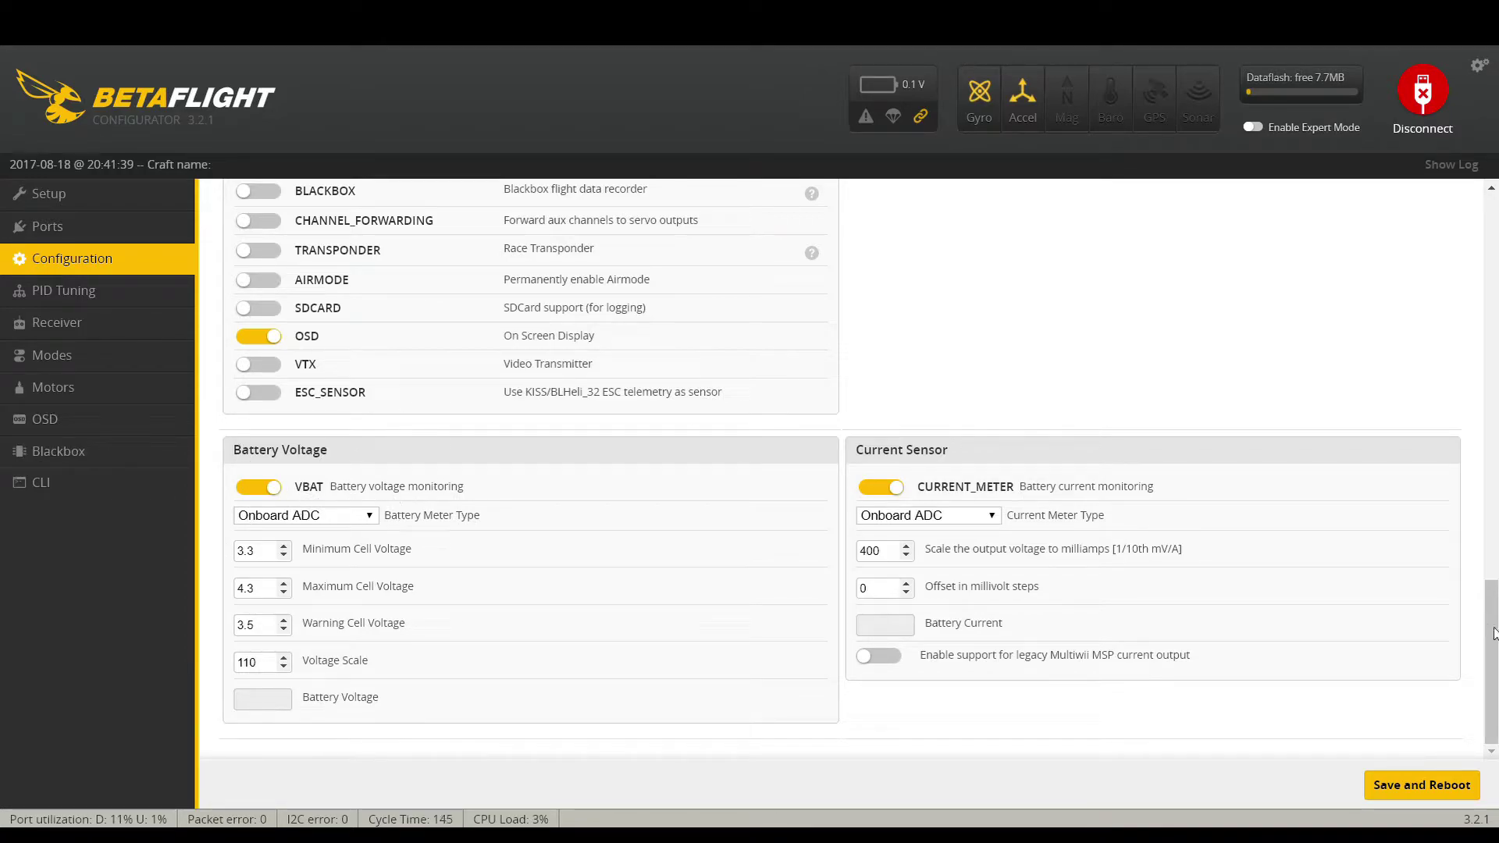
click(1429, 798)
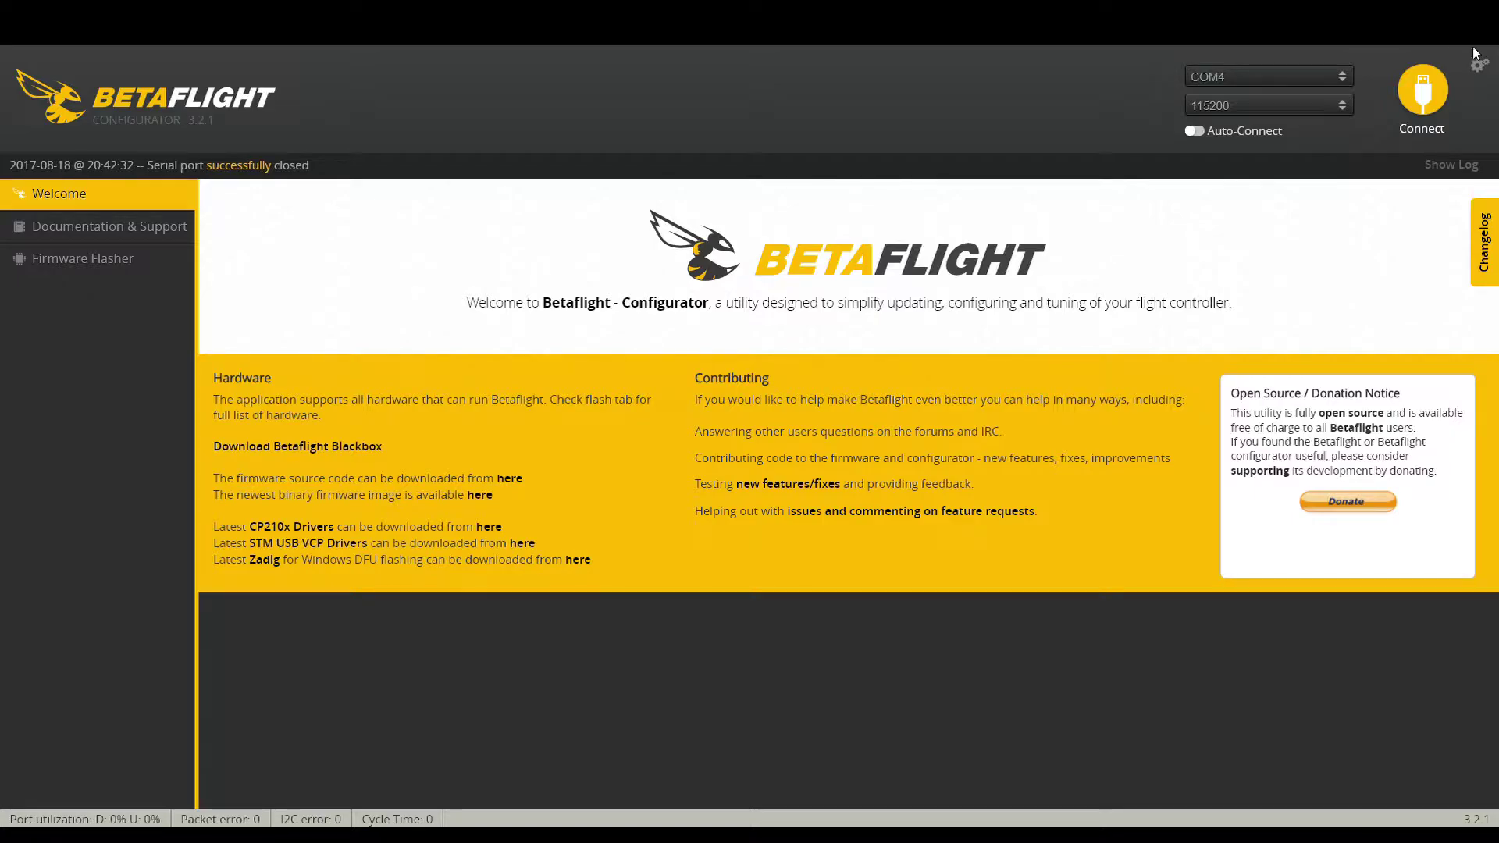
click(1439, 100)
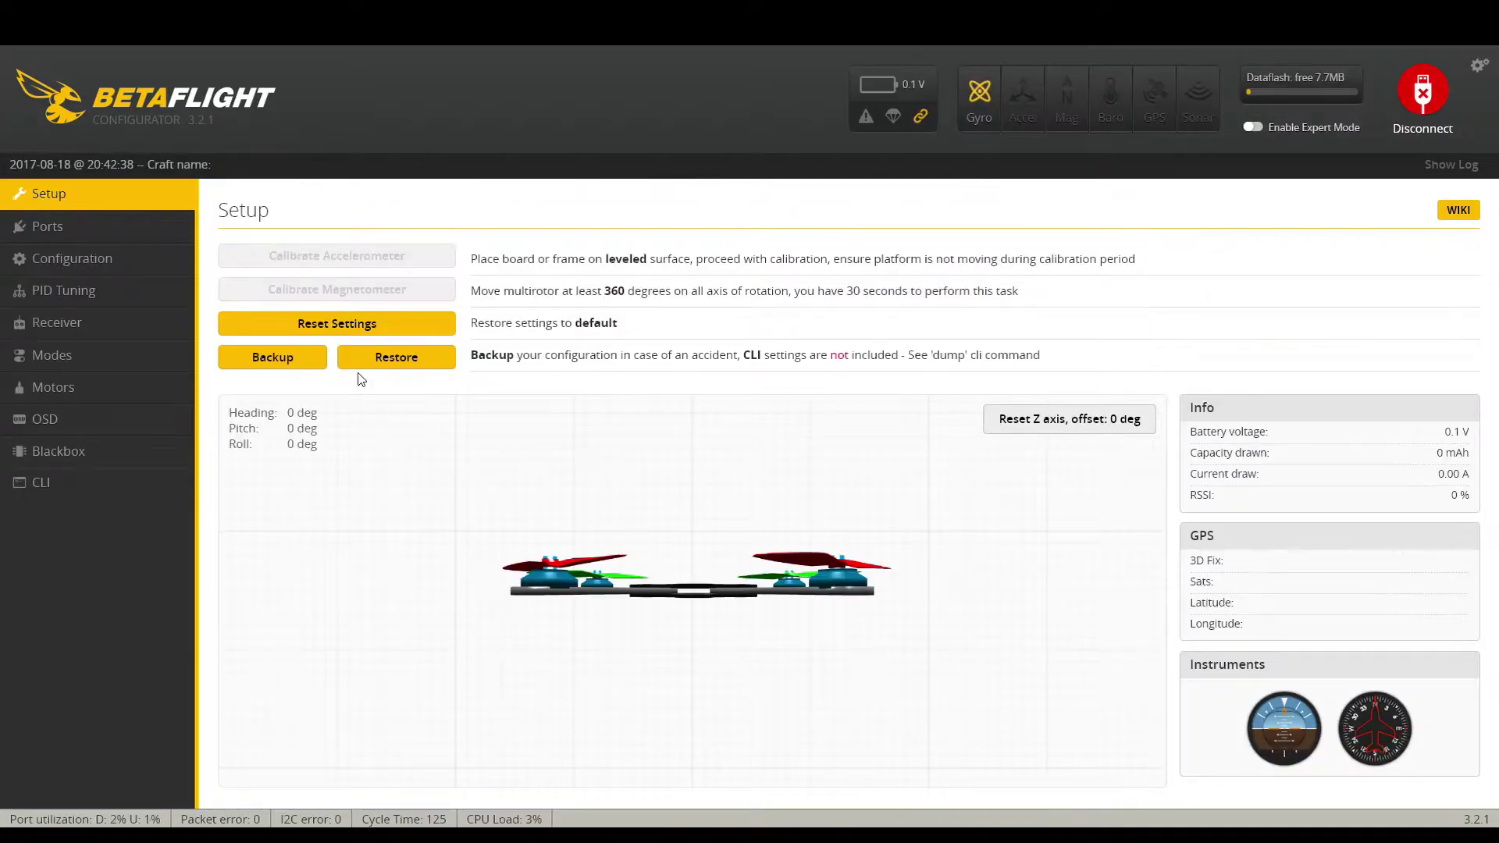
- Set the PID tuning super rates to 0.75 for roll and pitch and 0.72 for yaw
click(131, 290)
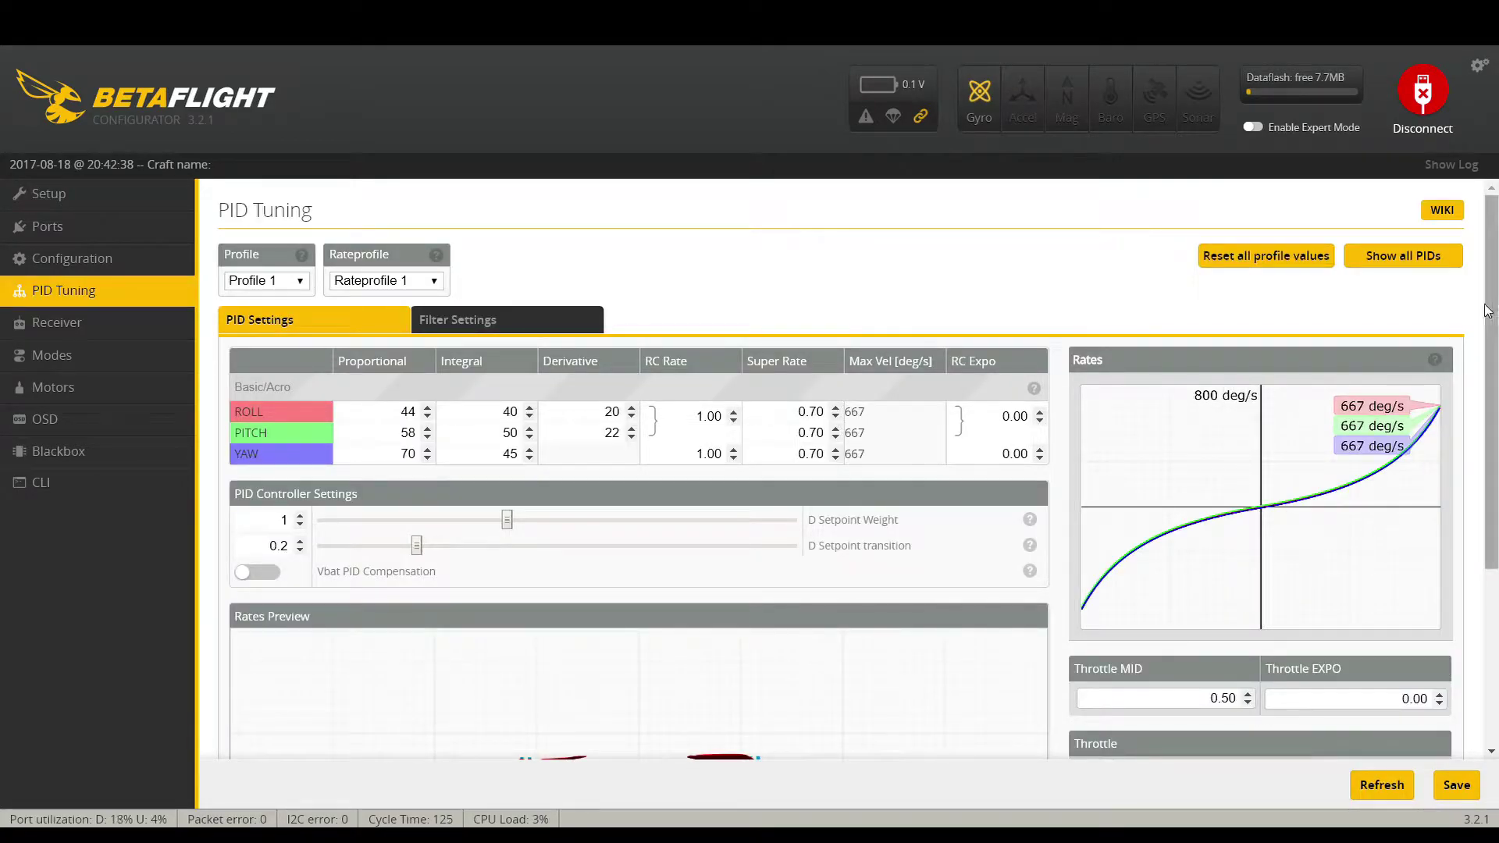
mouse_move(1491, 309)
mouse_down()
mouse_move(1490, 384)
mouse_move(1493, 296)
mouse_up()
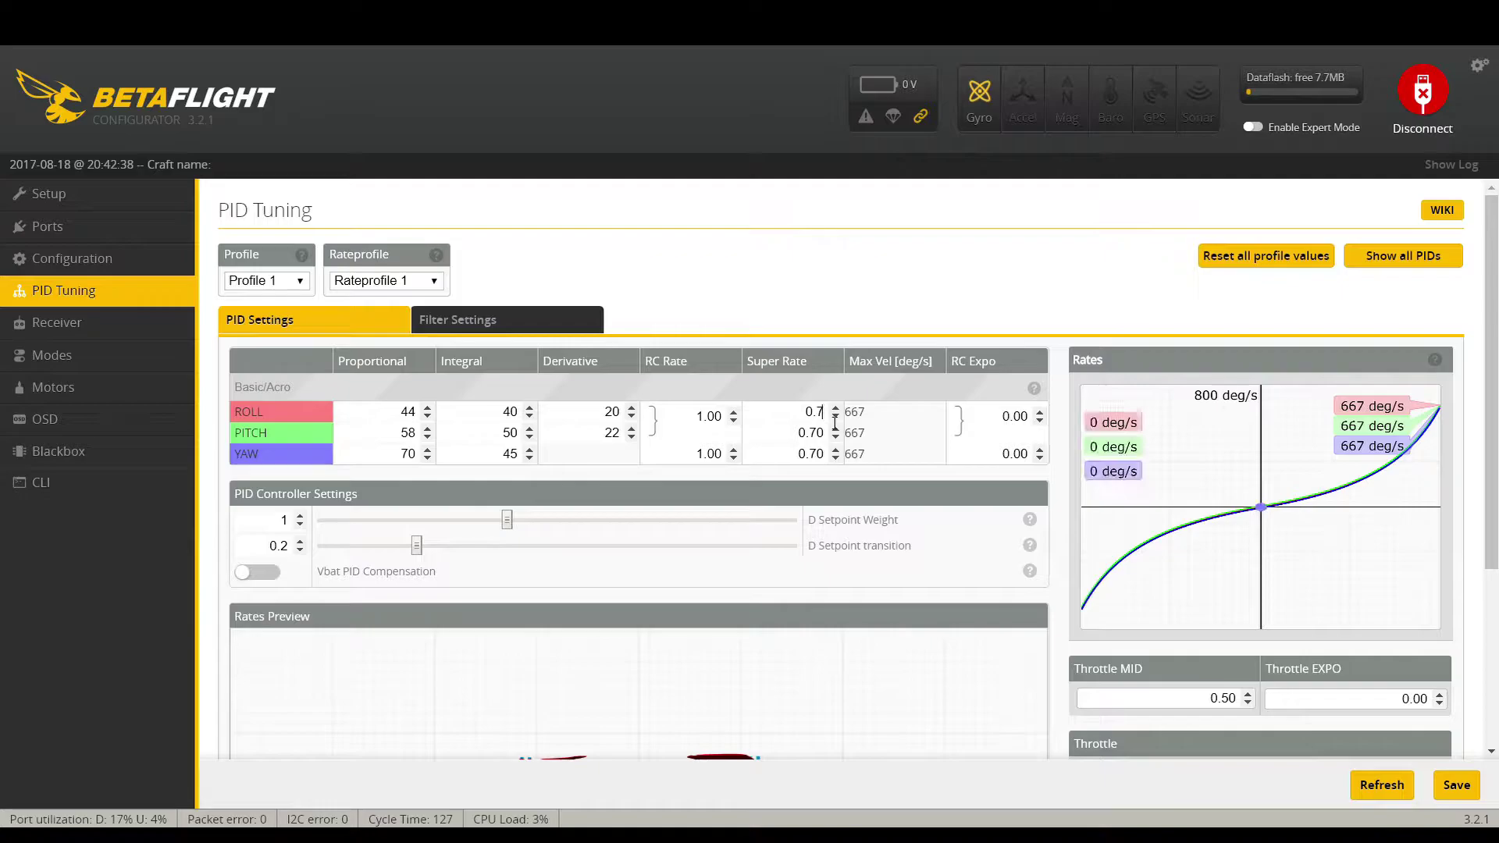
key(BackSpace)
text(5)
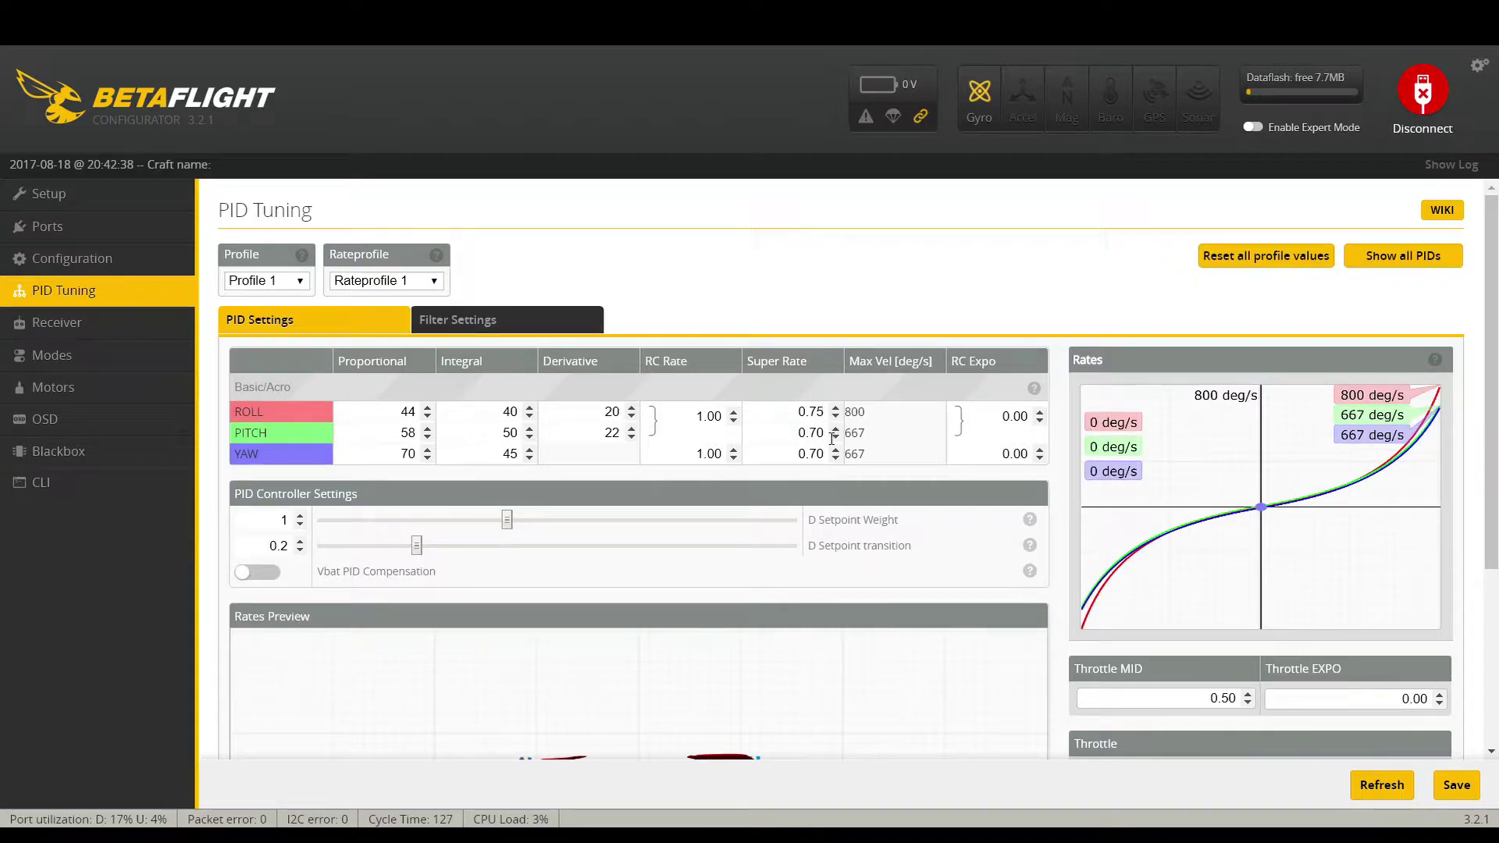
click(832, 438)
key(BackSpace)
text(5)
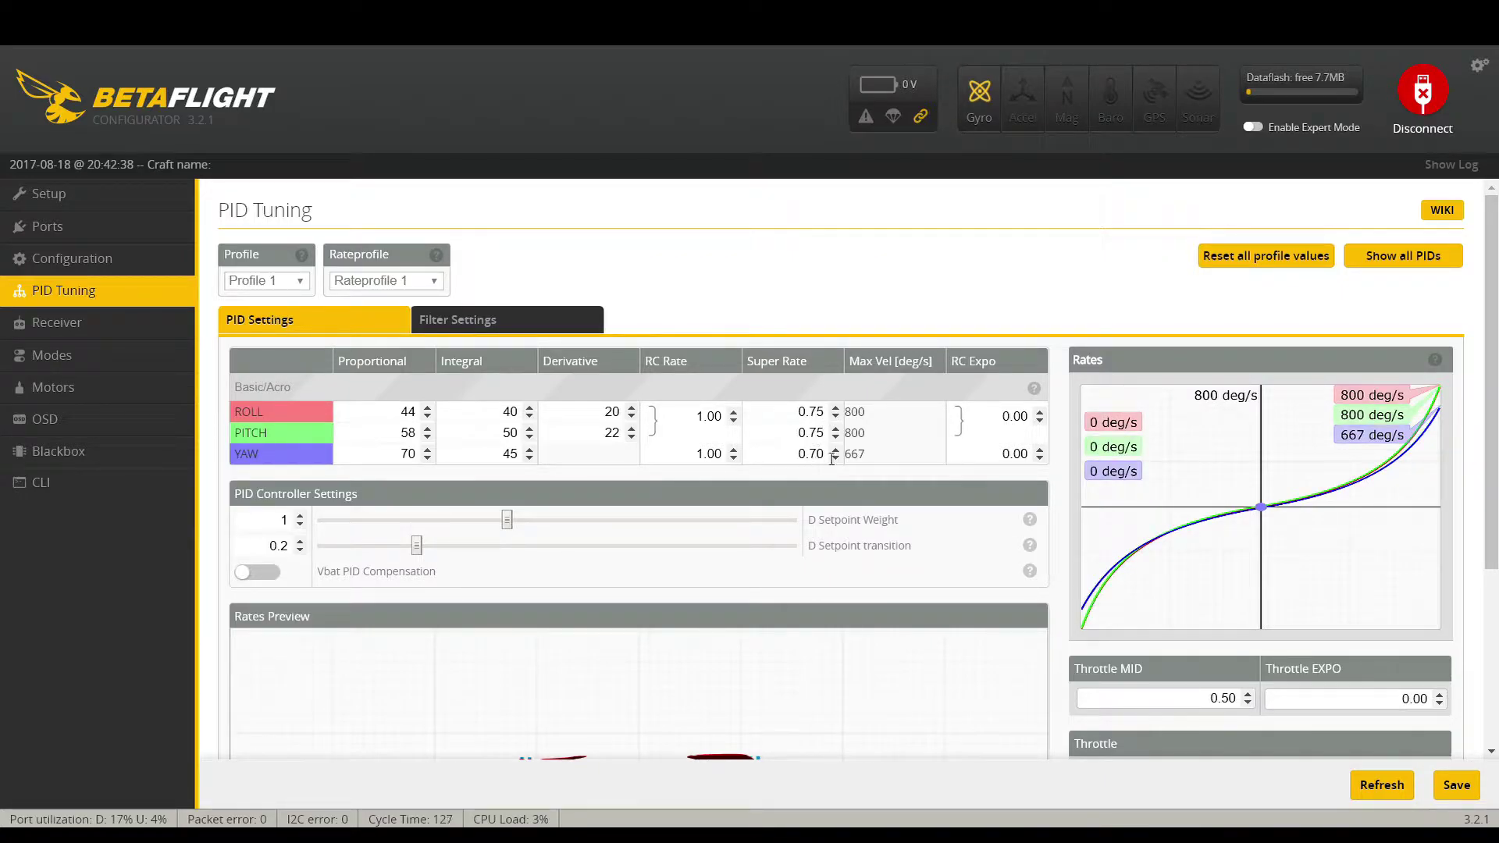
key(BackSpace)
text(2)
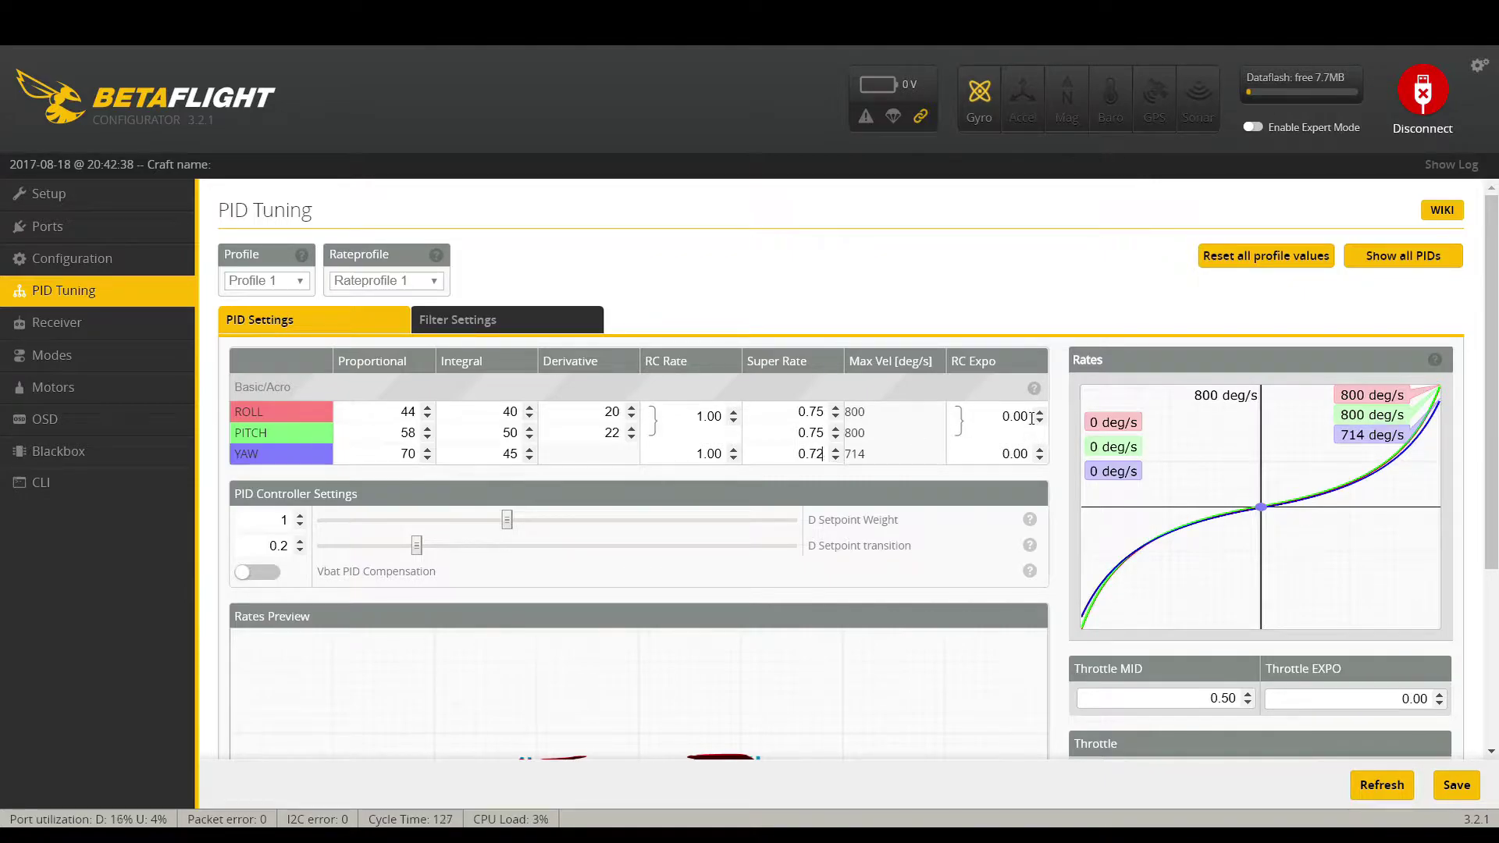
- Set the RC Expo to 0.20 for roll/pitch and for yaw, and save the tuning
key(BackSpace)
text(2)
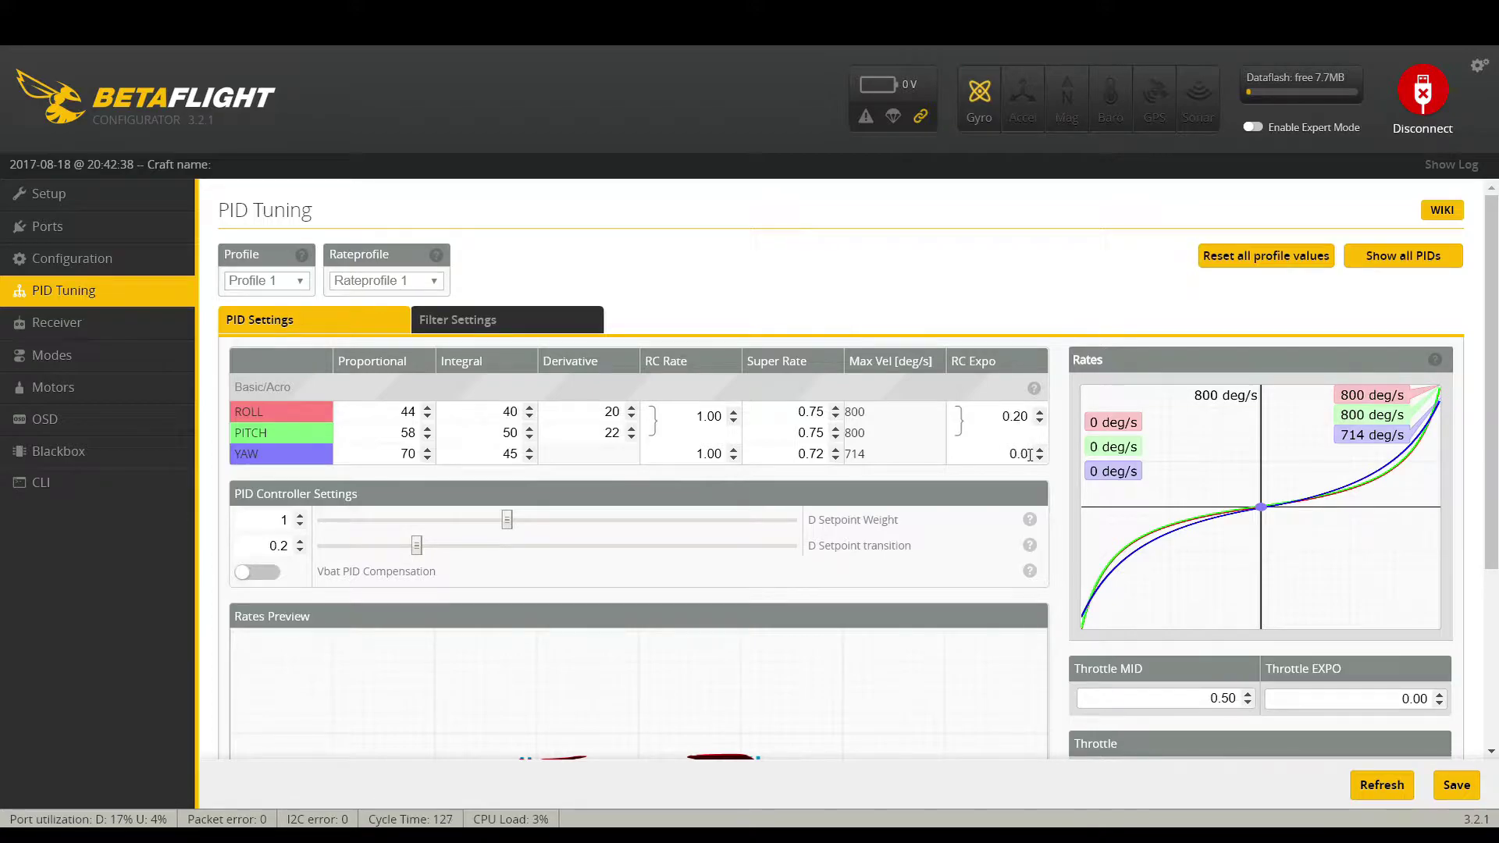
text(2)
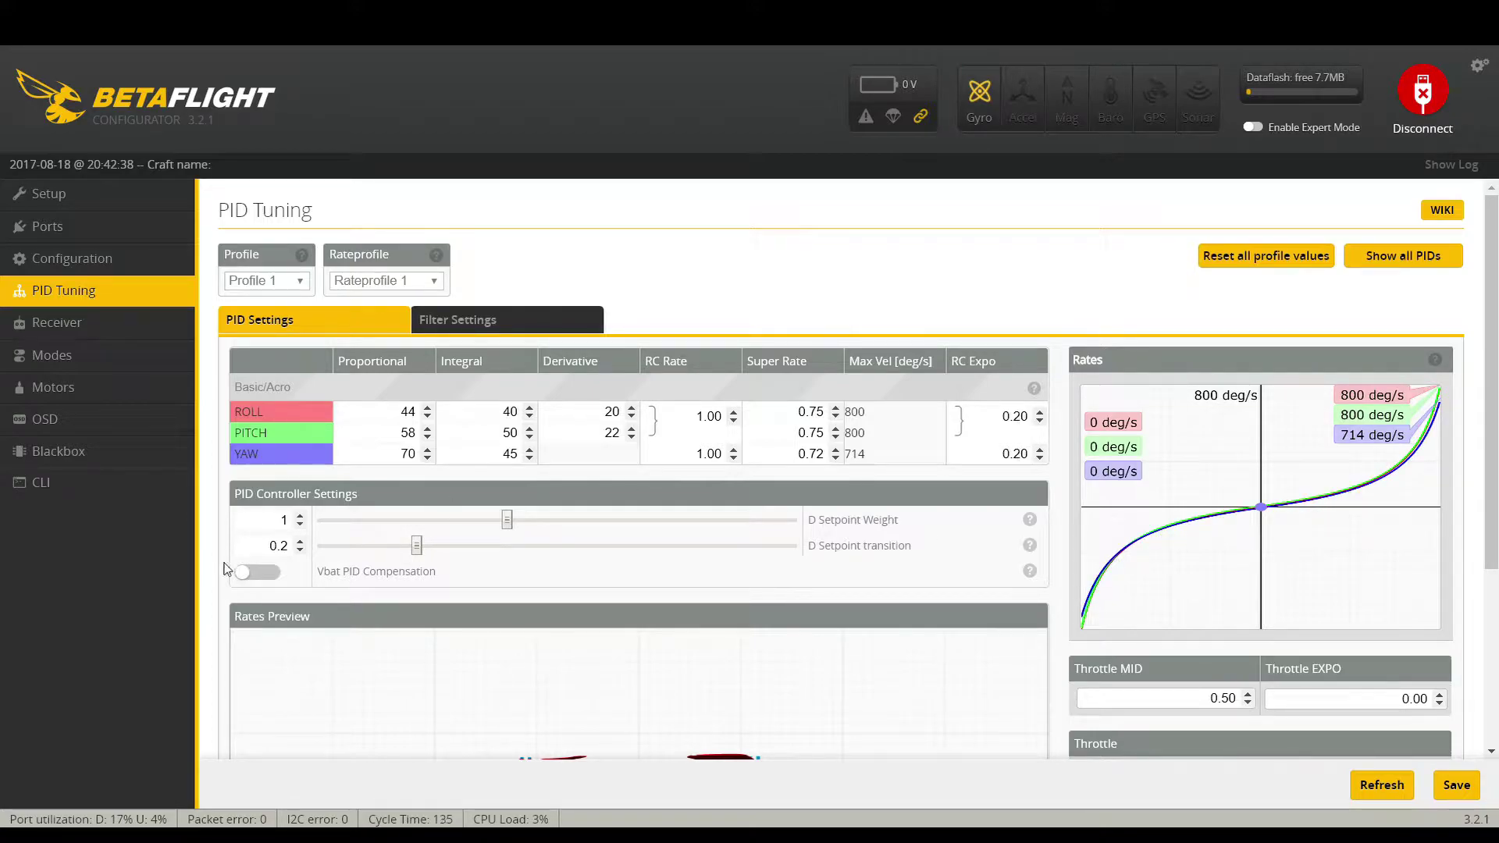
click(1457, 785)
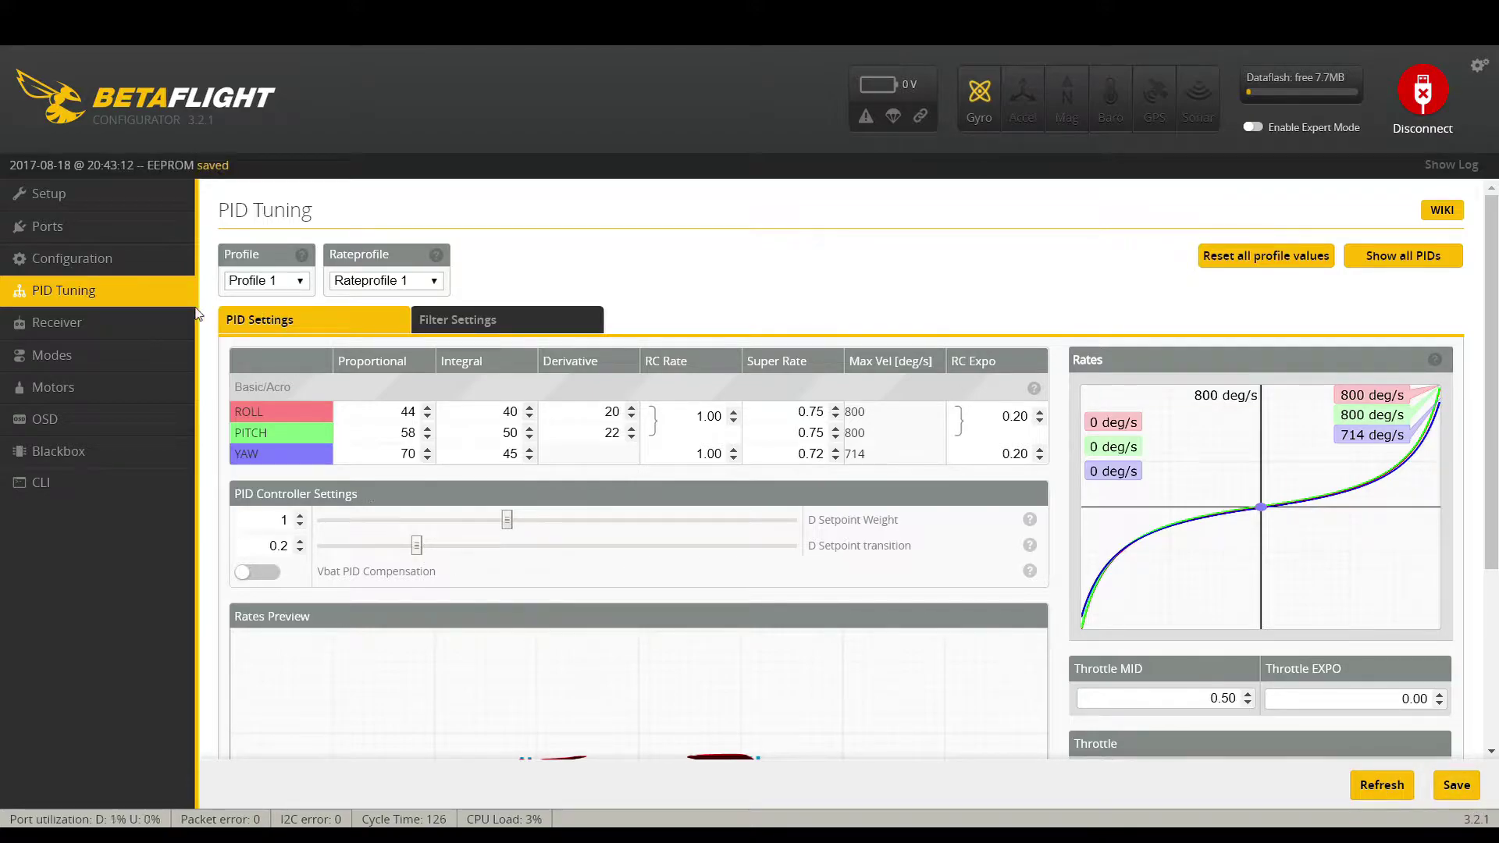
- Change the receiver's channel map to TAER1234 and save it
click(184, 331)
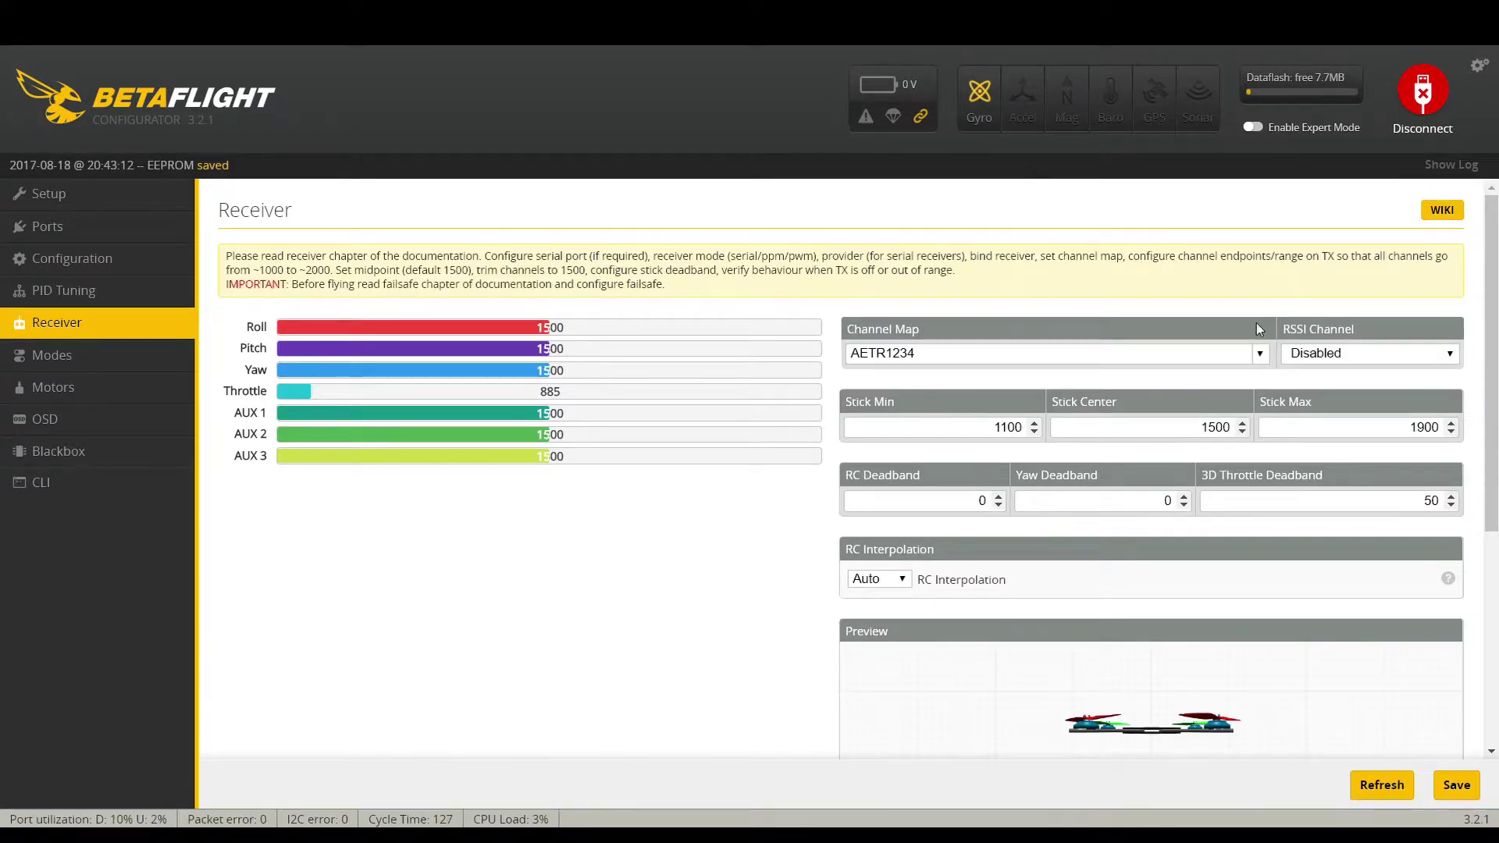
click(1263, 354)
click(1219, 411)
click(1456, 784)
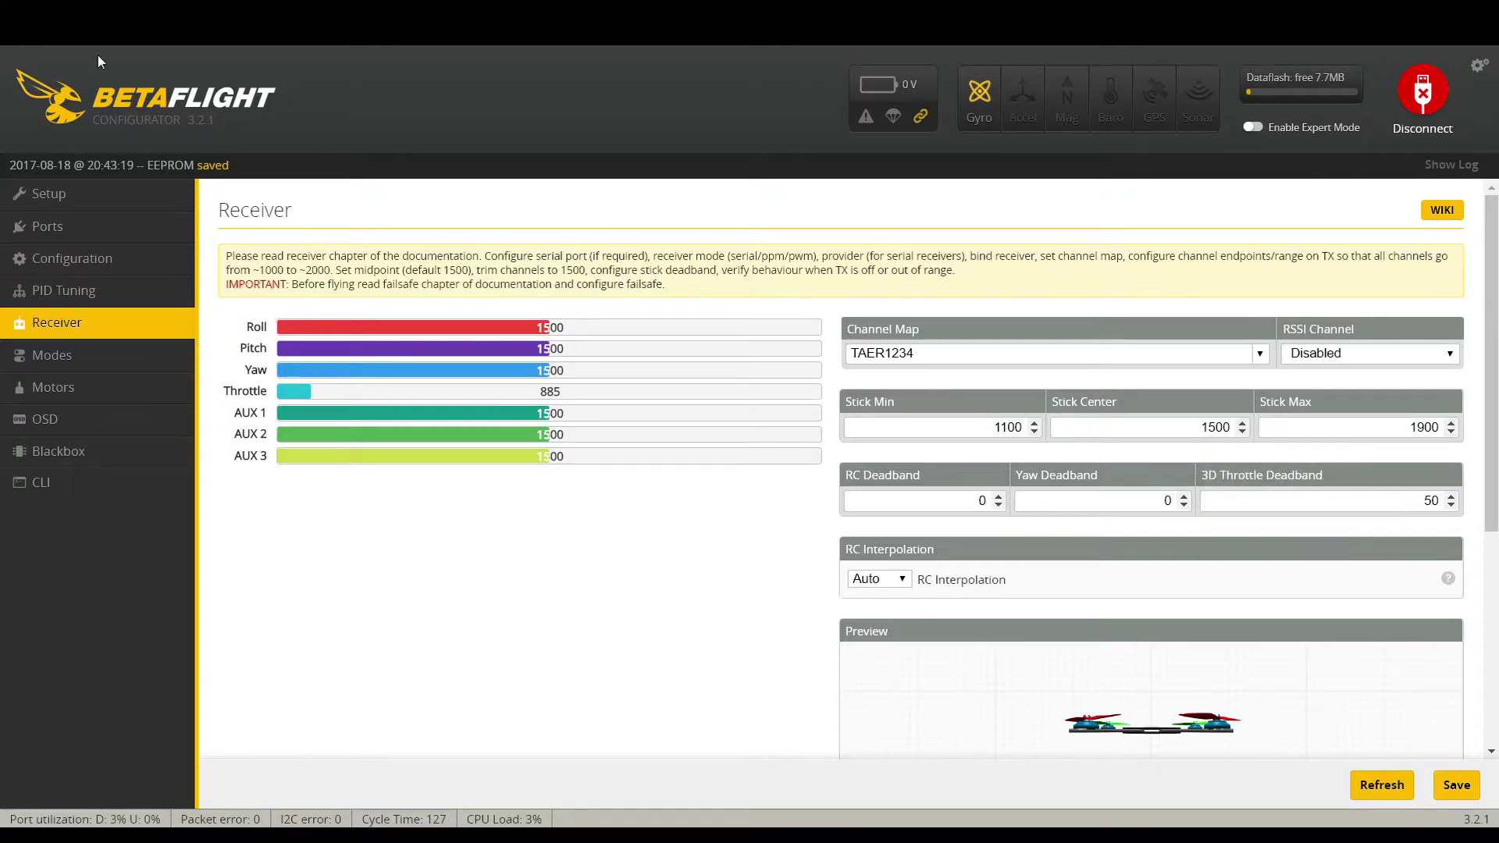
- Set the serial receiver provider to SPEKTRUM2048 in the configuration, save with a reboot, and reconnect to the board
click(94, 259)
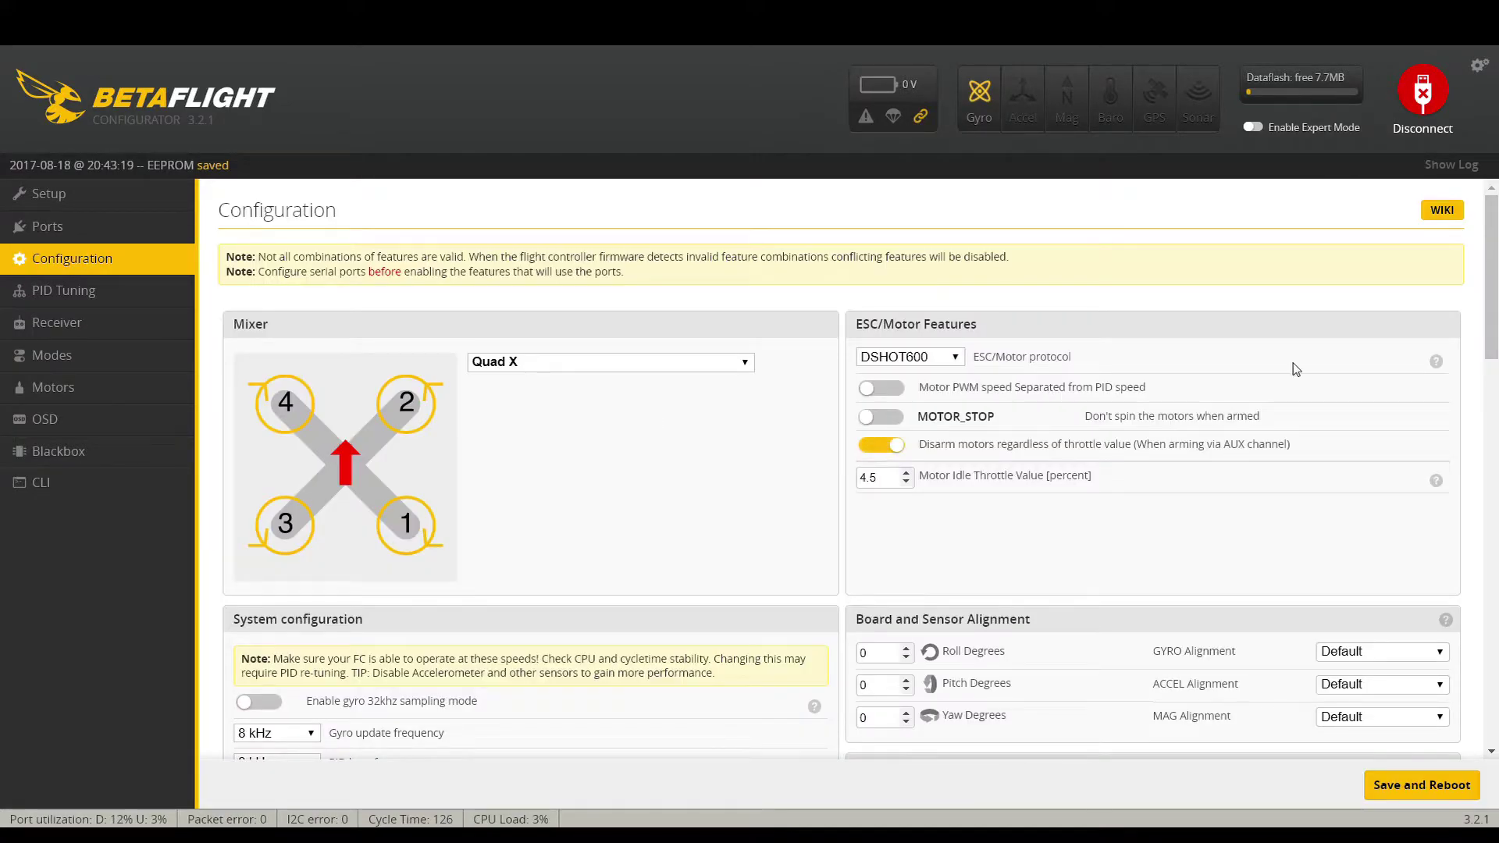
drag(1490, 305, 1496, 458)
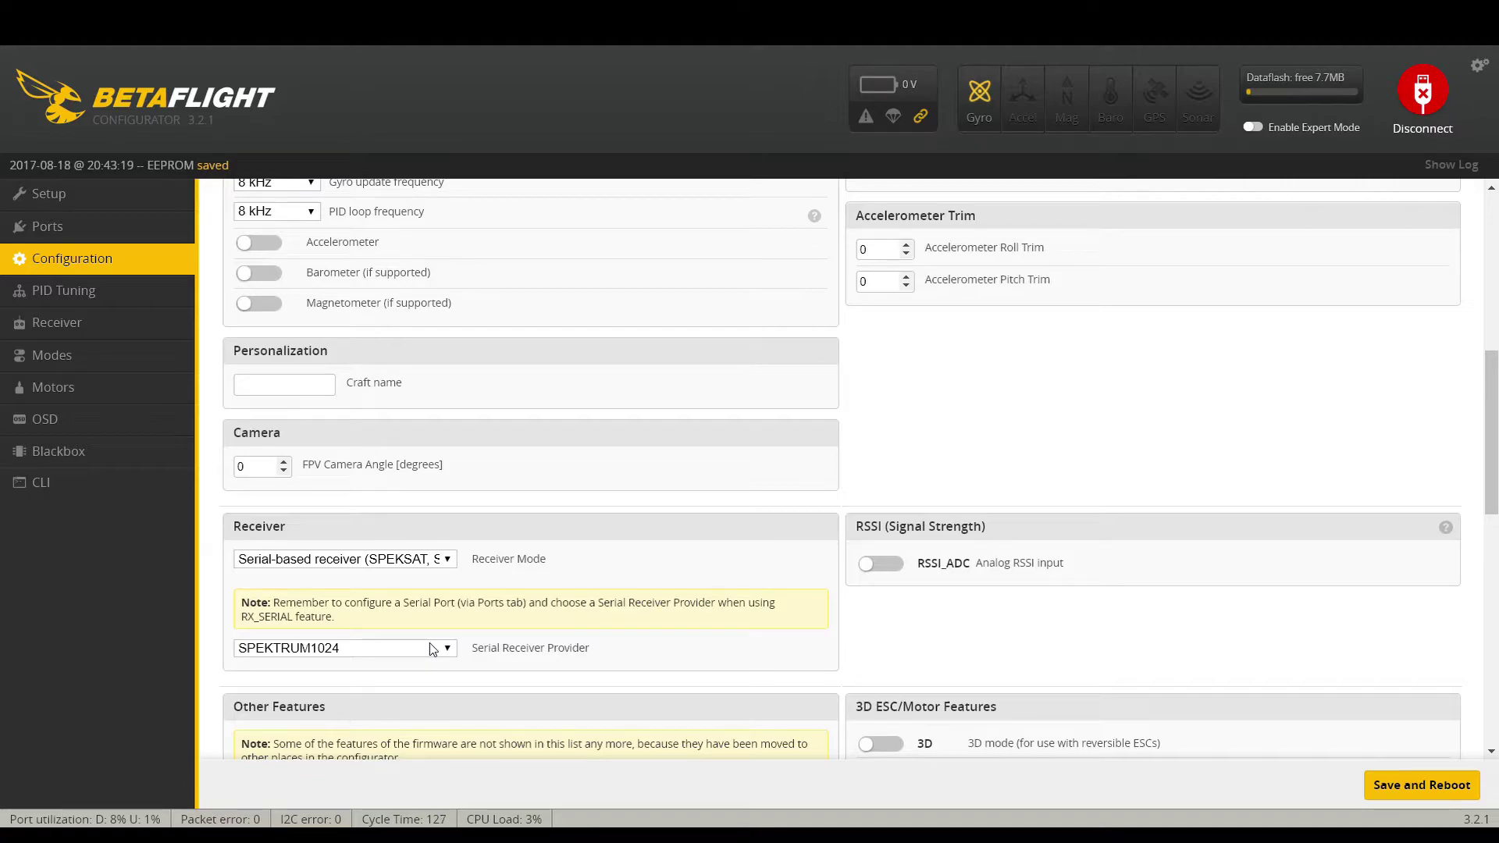
click(402, 485)
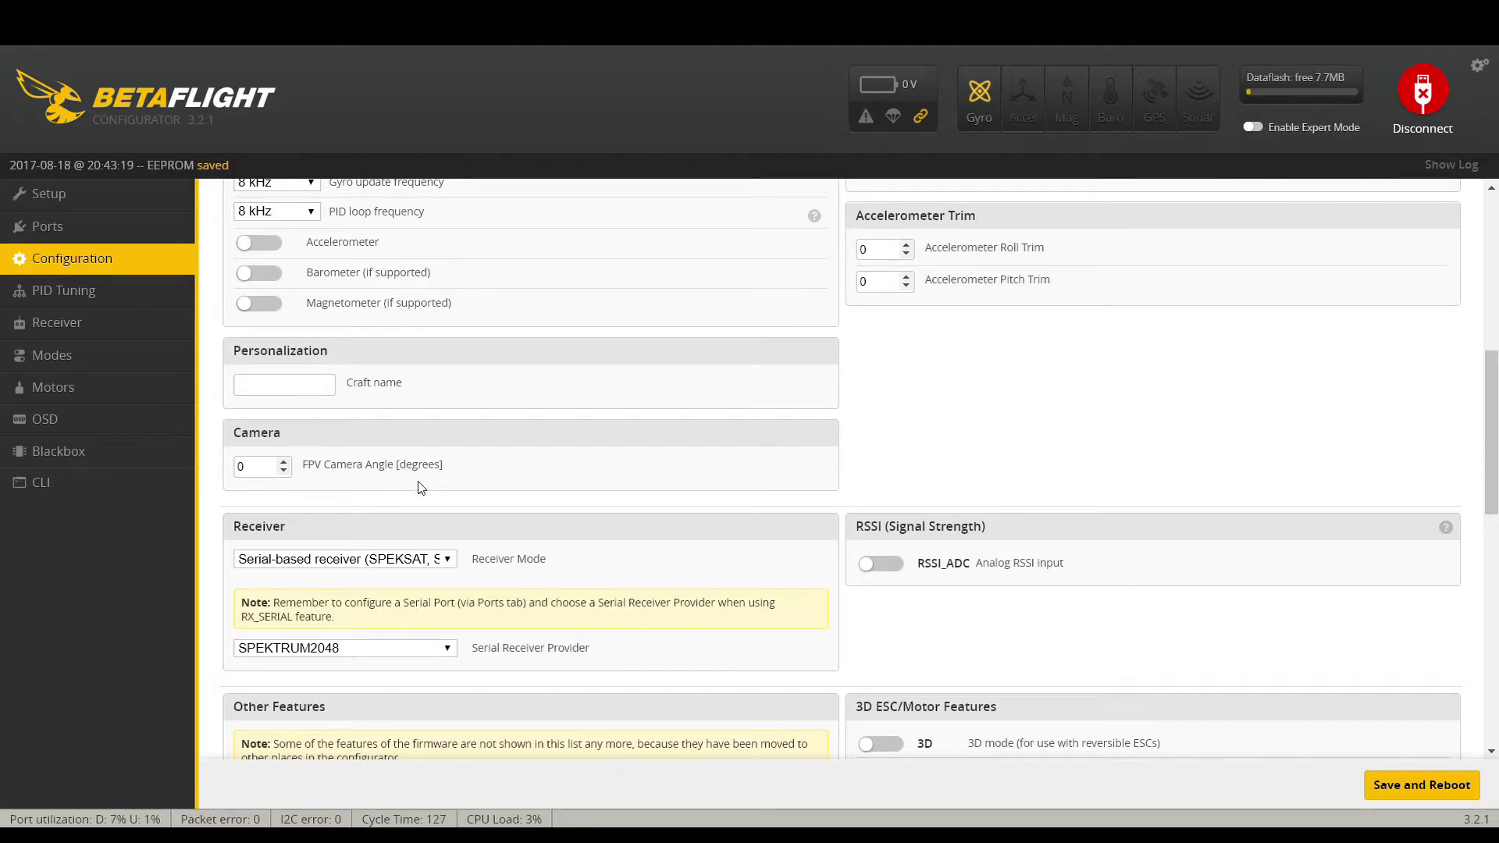
click(1468, 785)
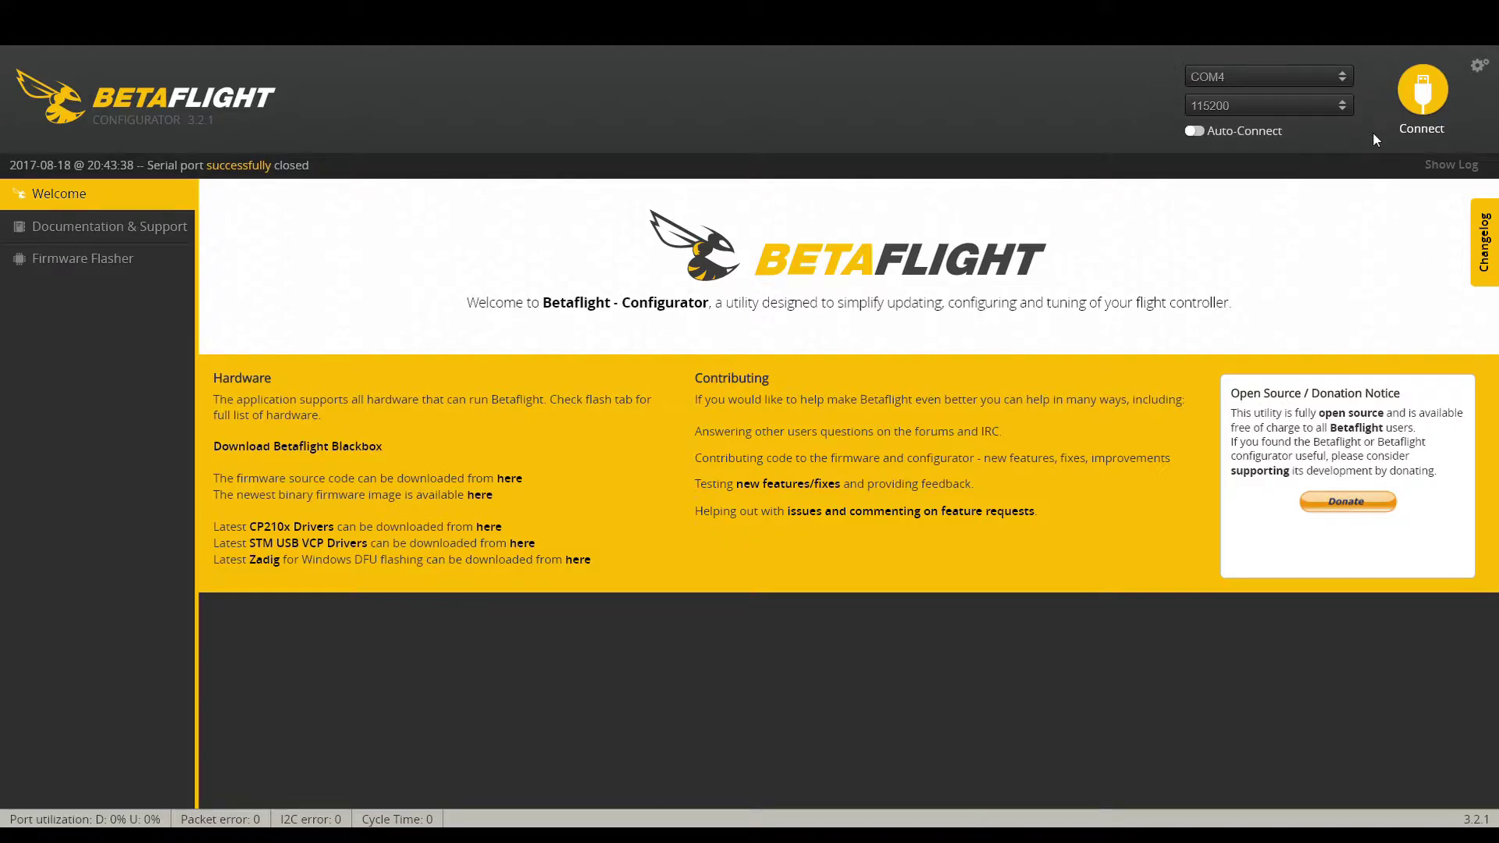
click(1422, 91)
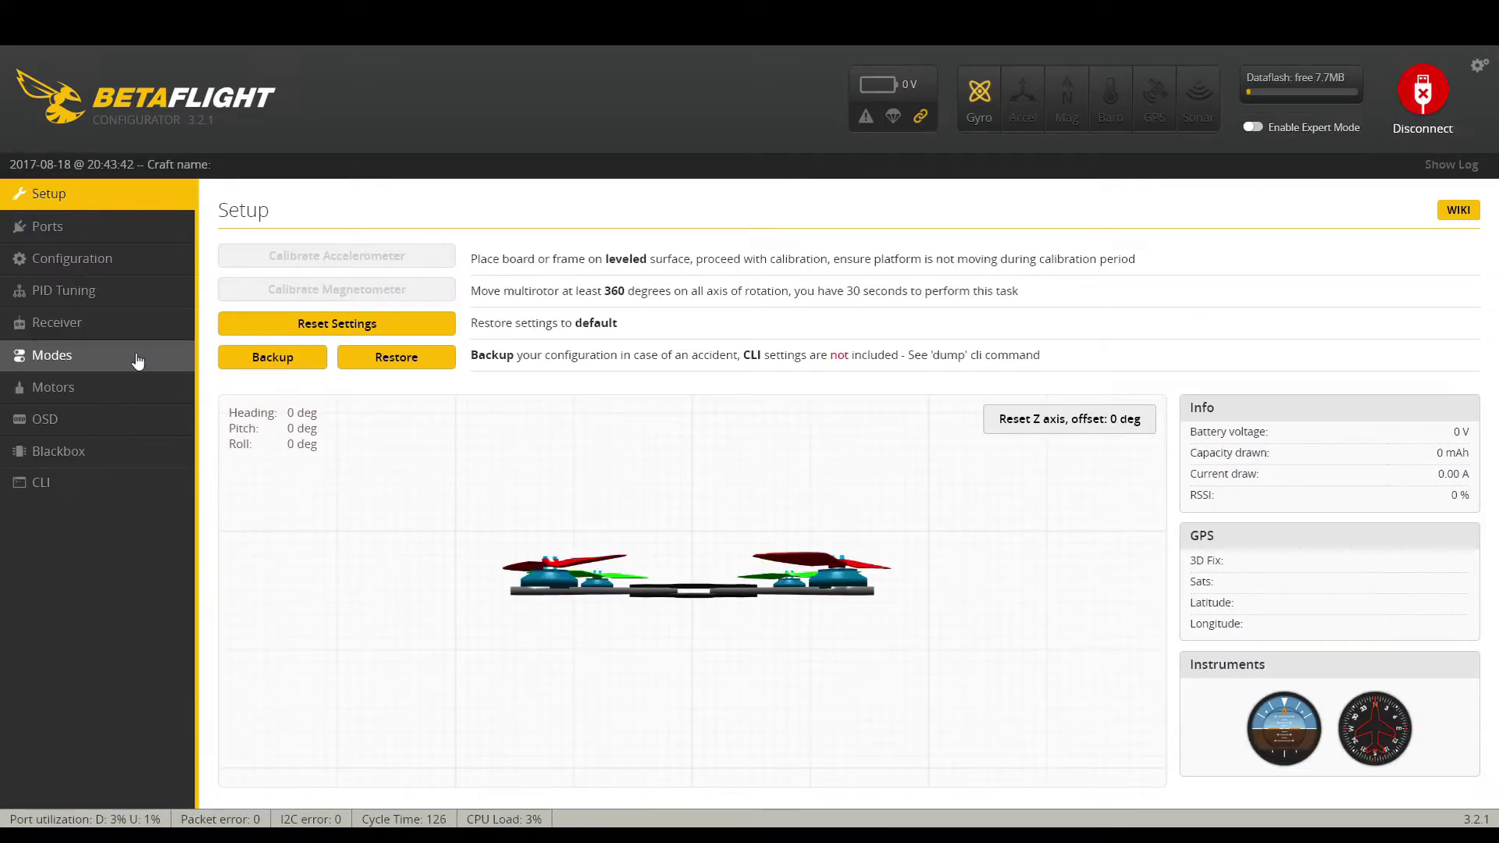
- Check the receiver mode and serial provider in the configuration, and inspect the receiver's channel bars
click(134, 257)
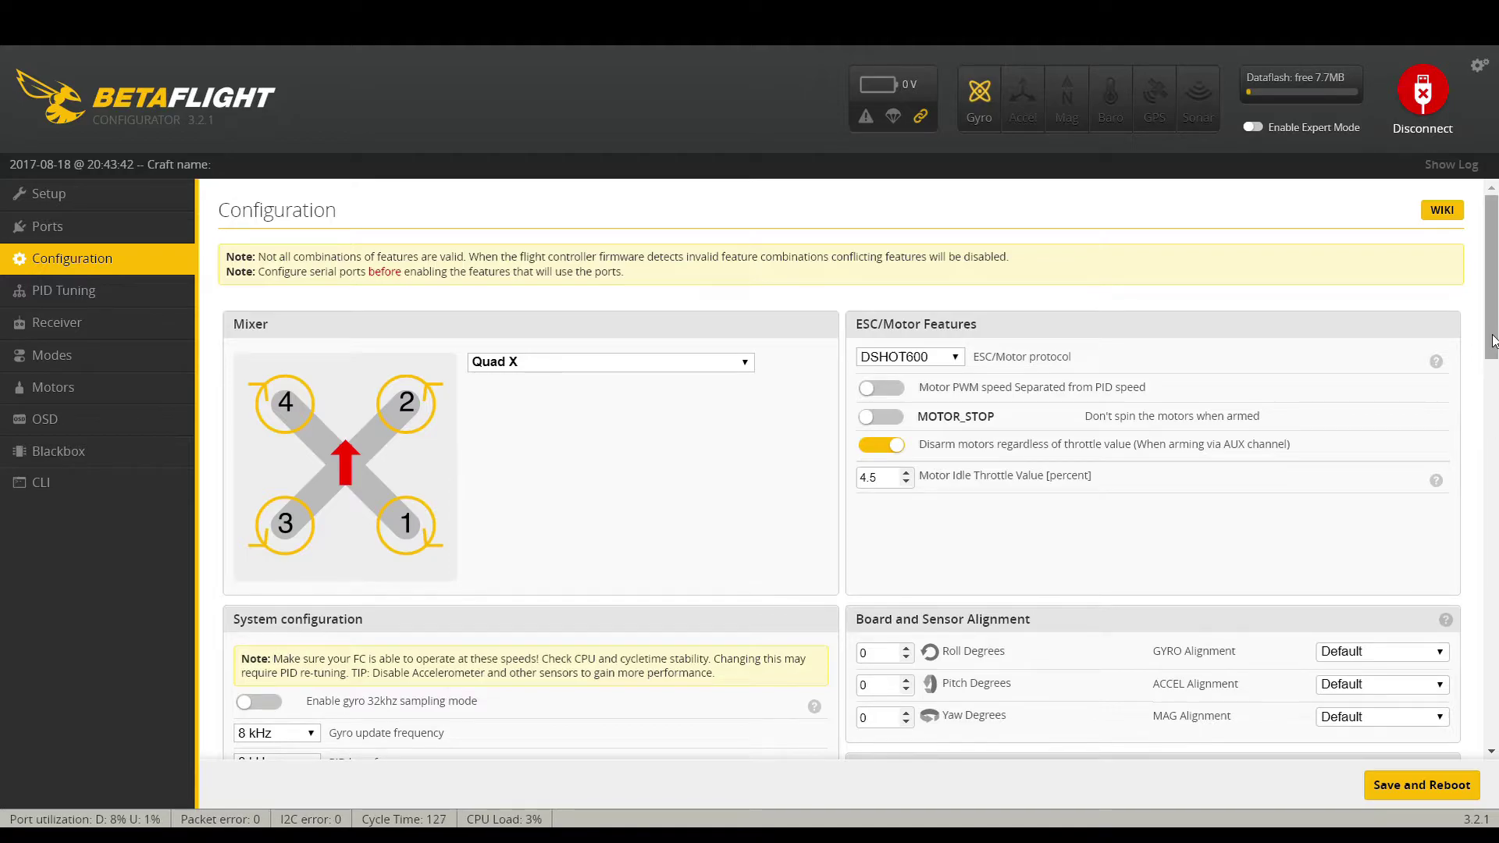
scroll(1496, 464, down, 7)
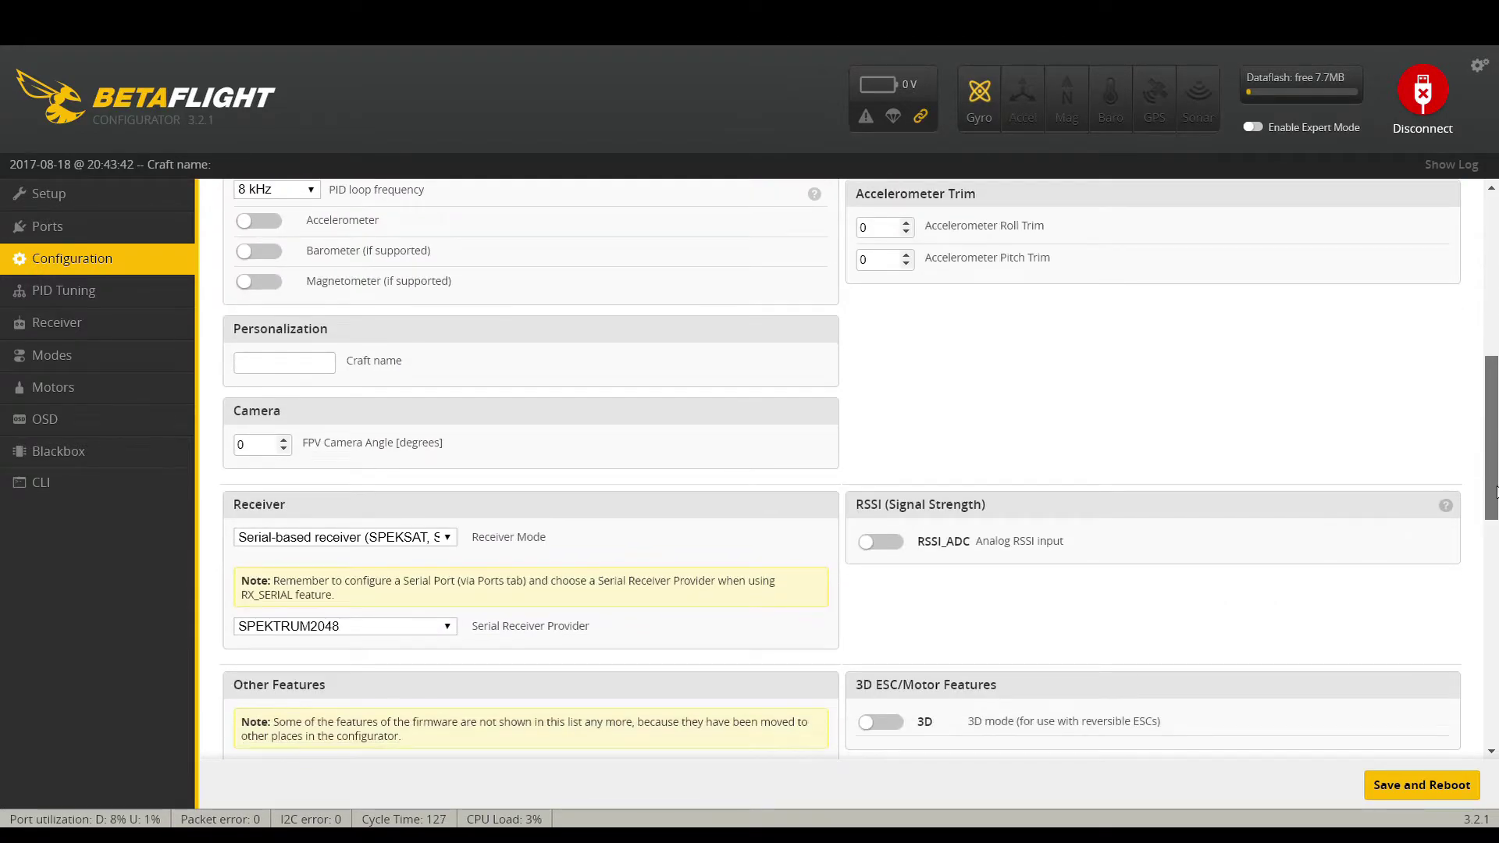
click(157, 334)
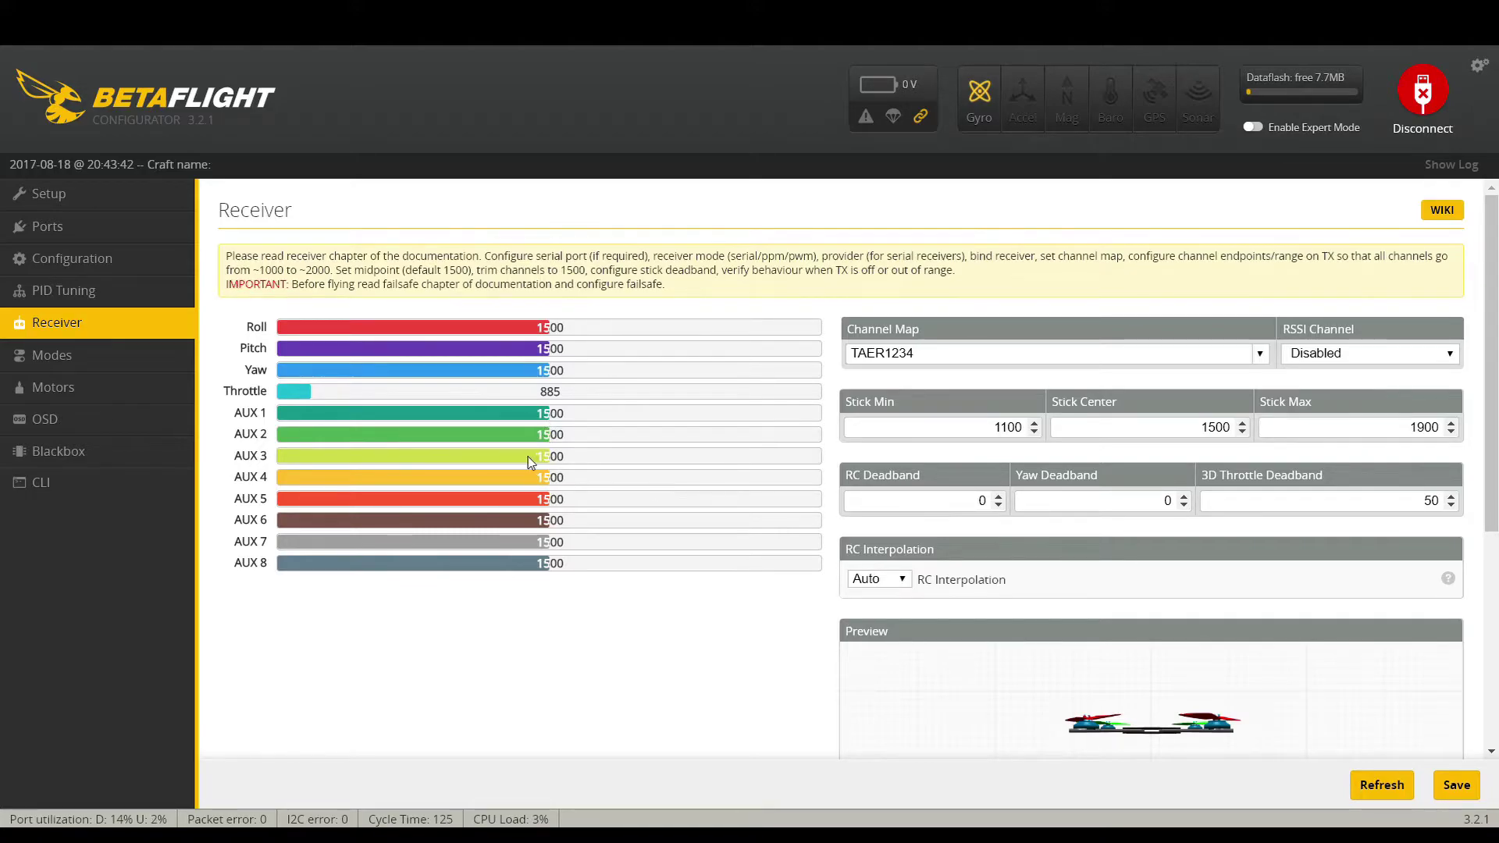
- Add an ARM mode range on AUX 1 from 900 to 1300
click(133, 372)
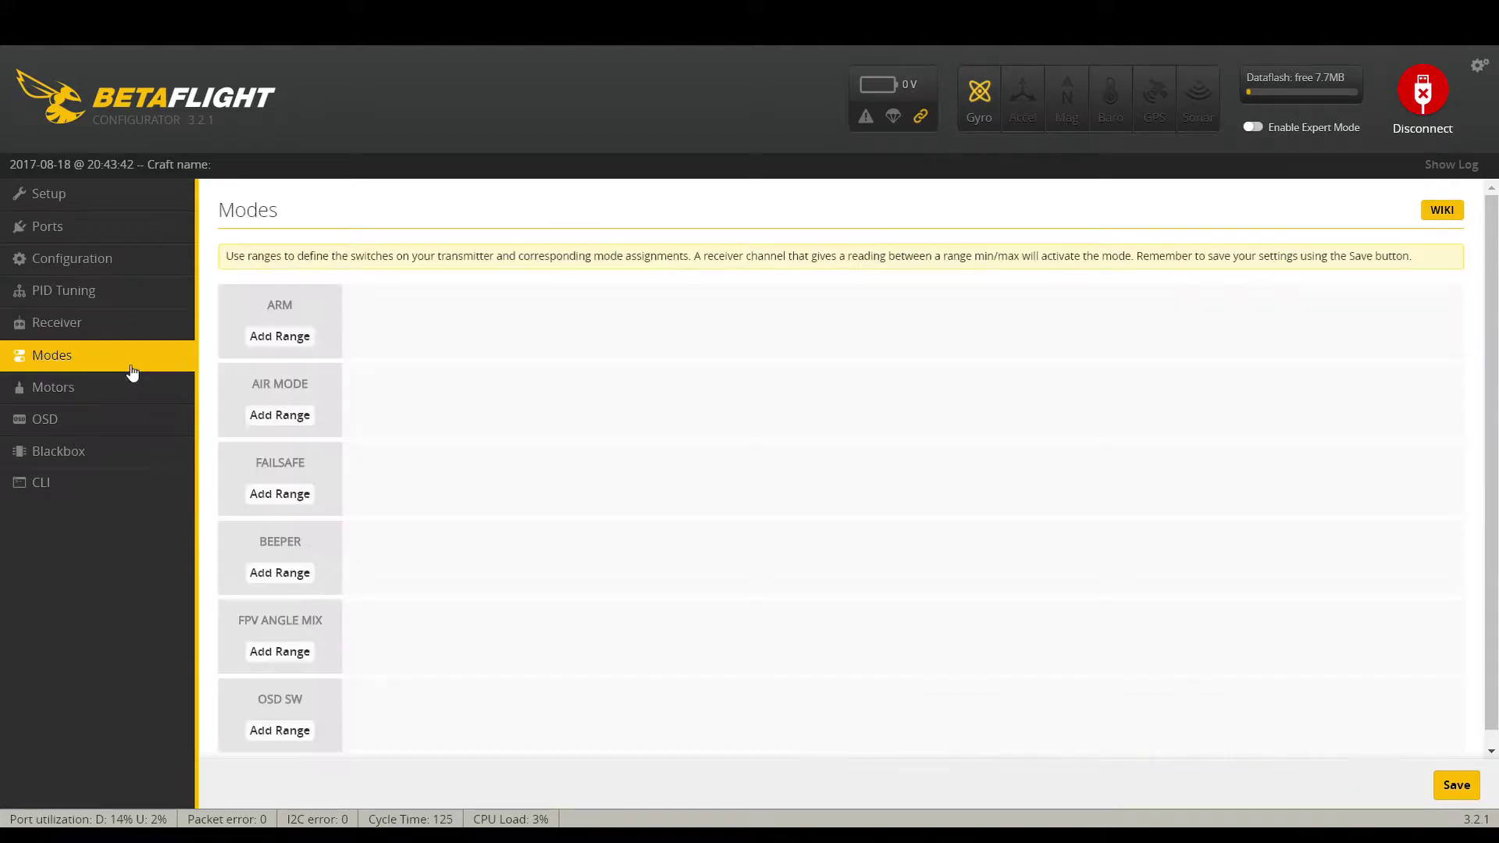
click(301, 338)
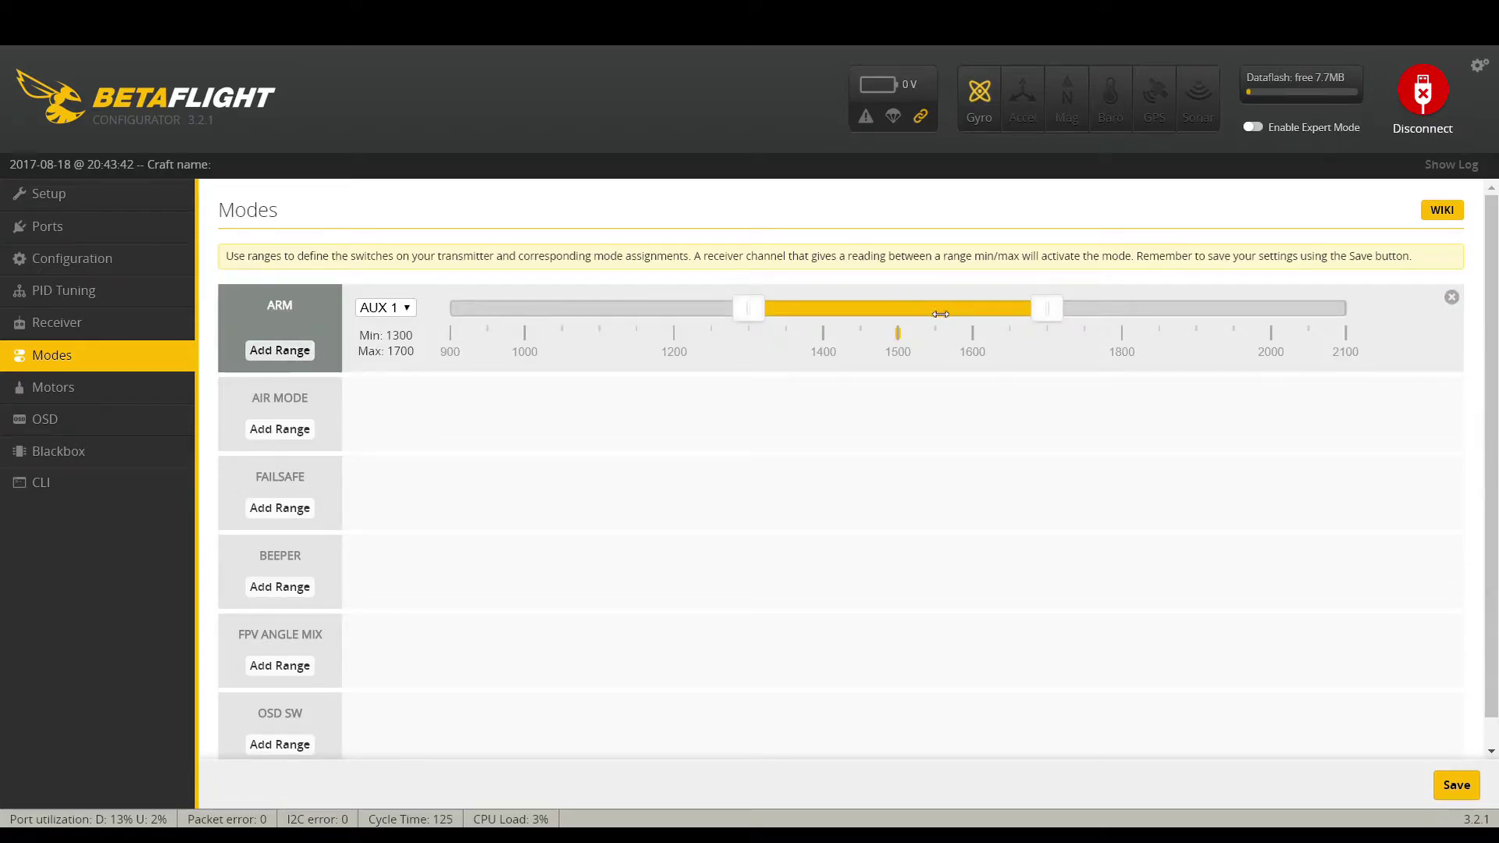
drag(943, 313, 519, 338)
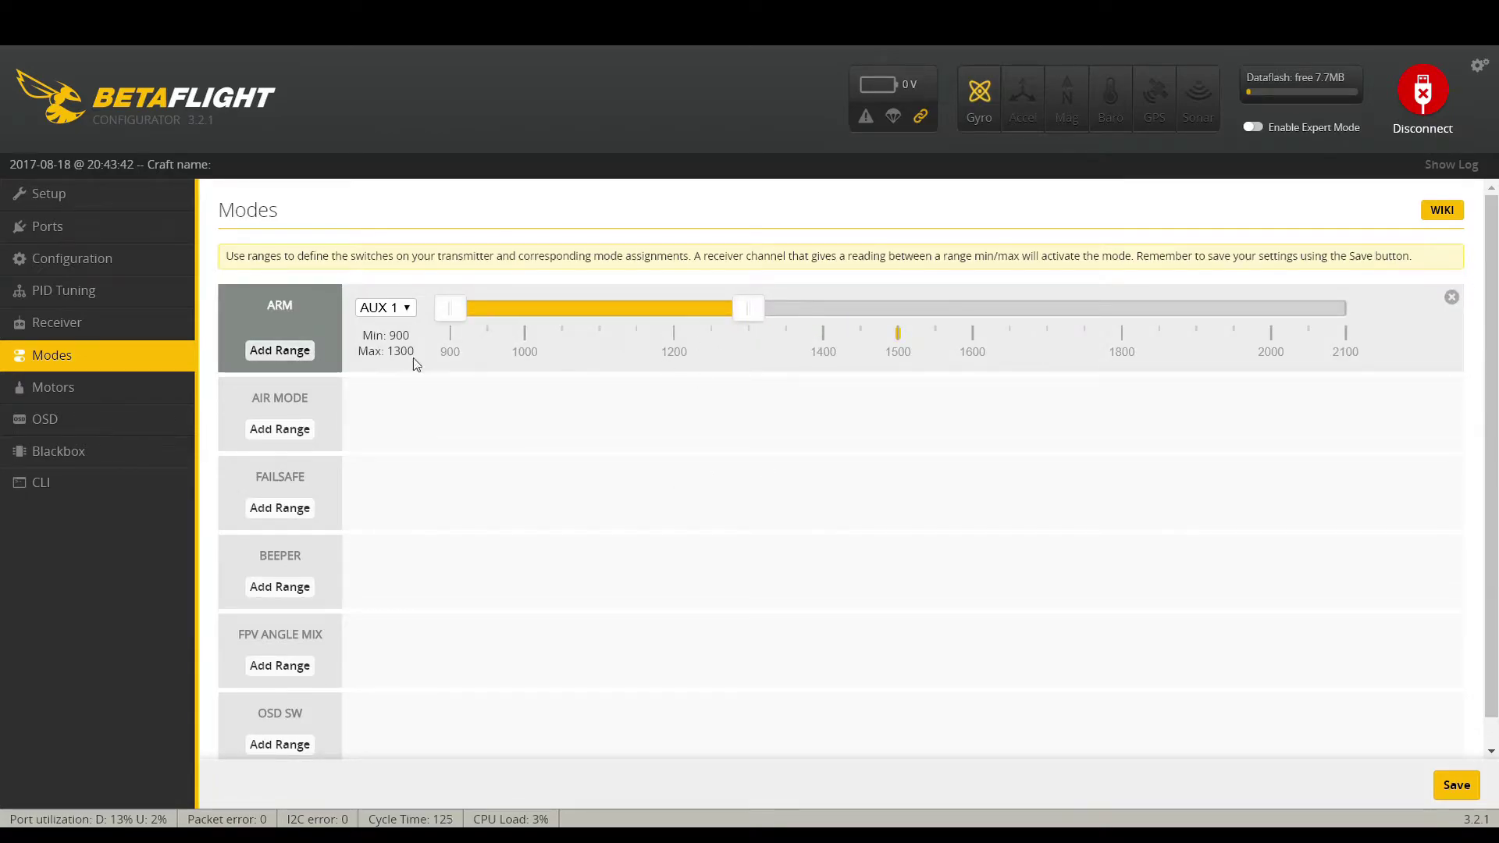
- Add a BEEPER mode range on AUX 2 from 900 to 1300, and save the modes
click(281, 587)
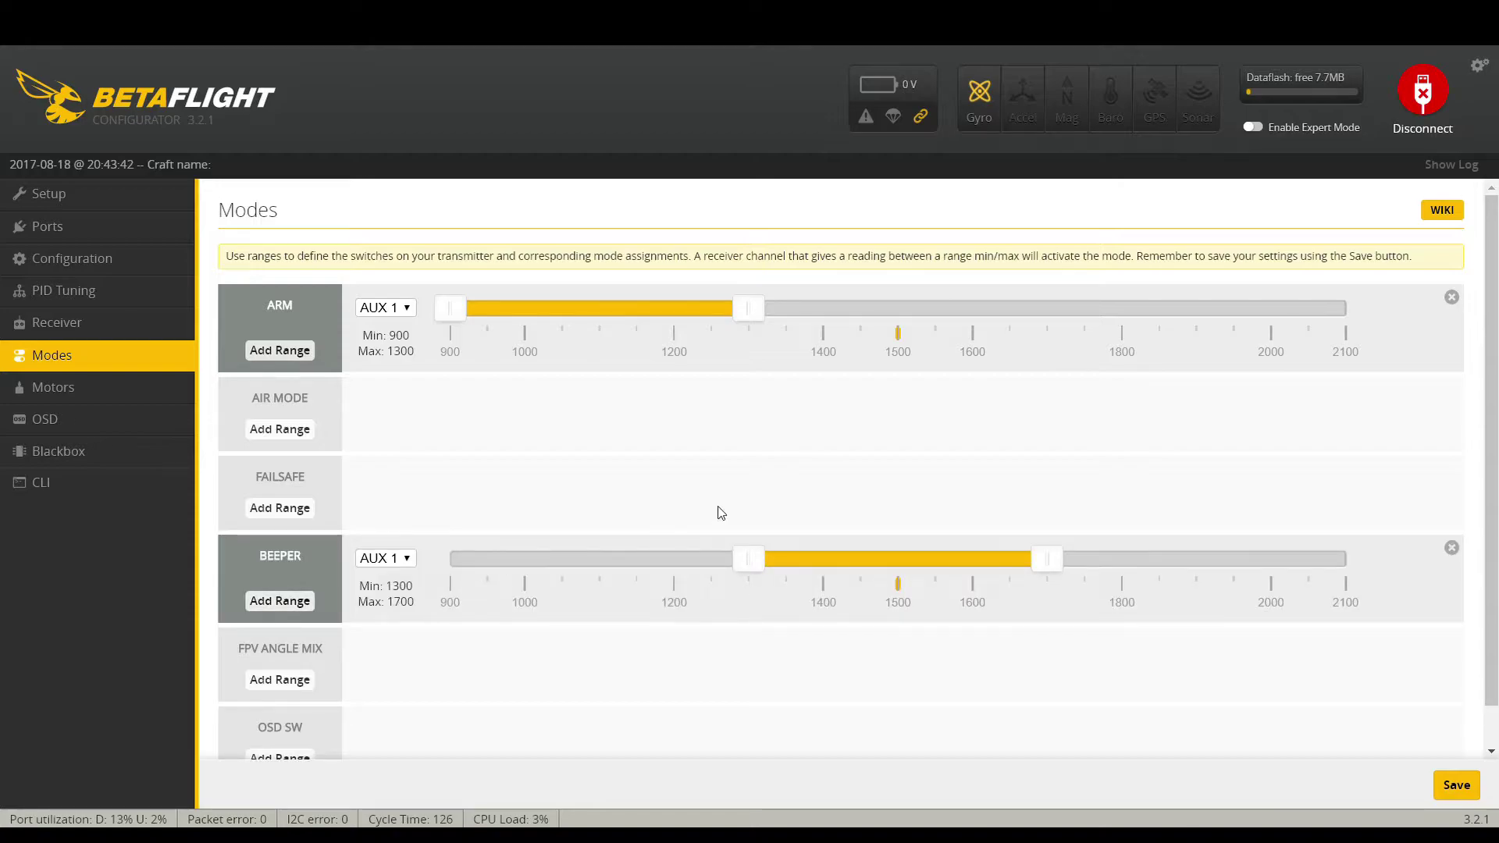
drag(840, 556, 541, 558)
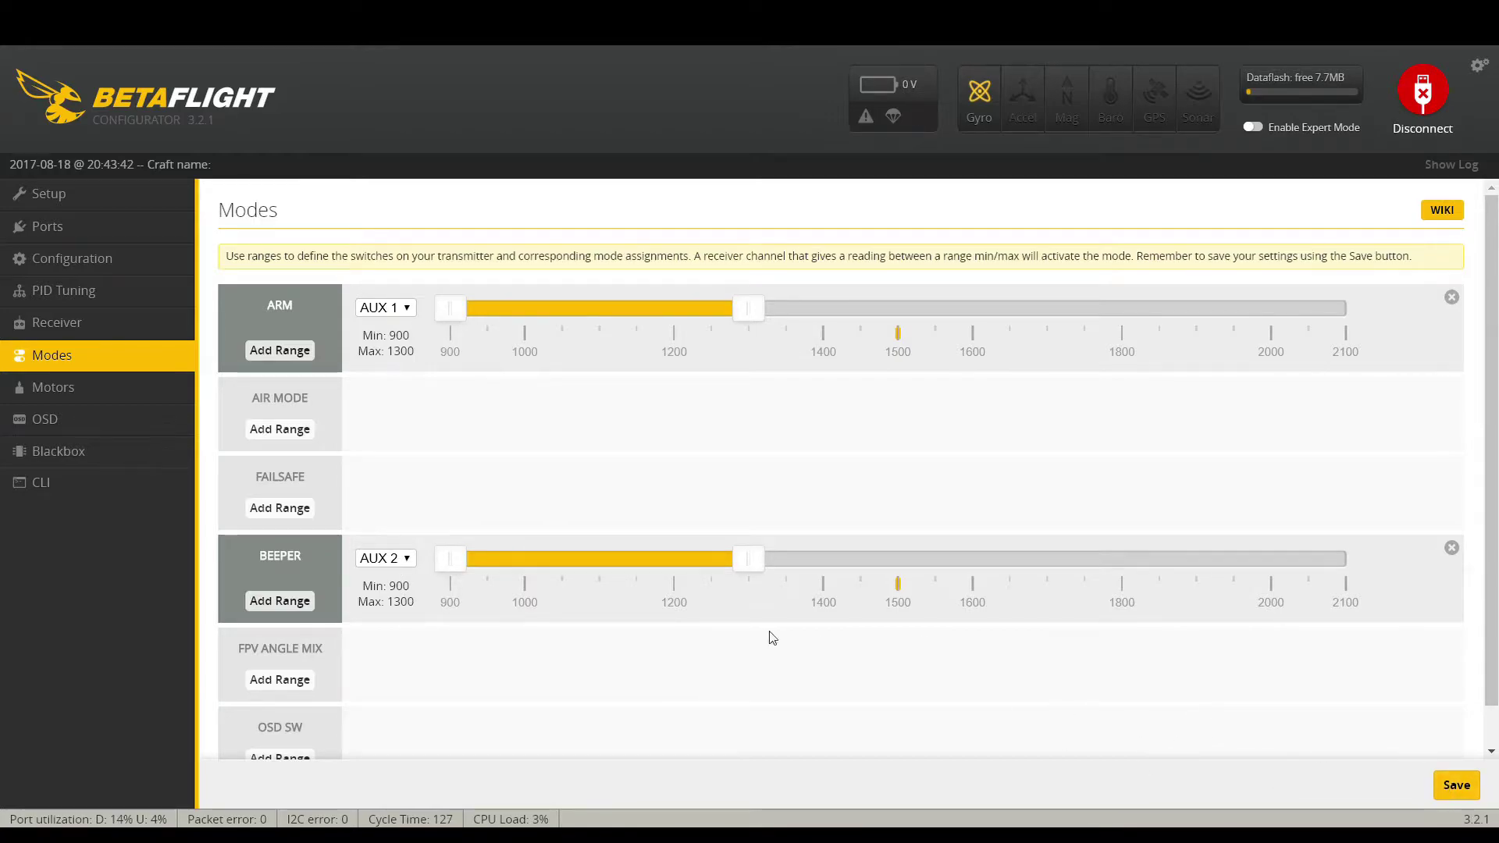
click(1456, 785)
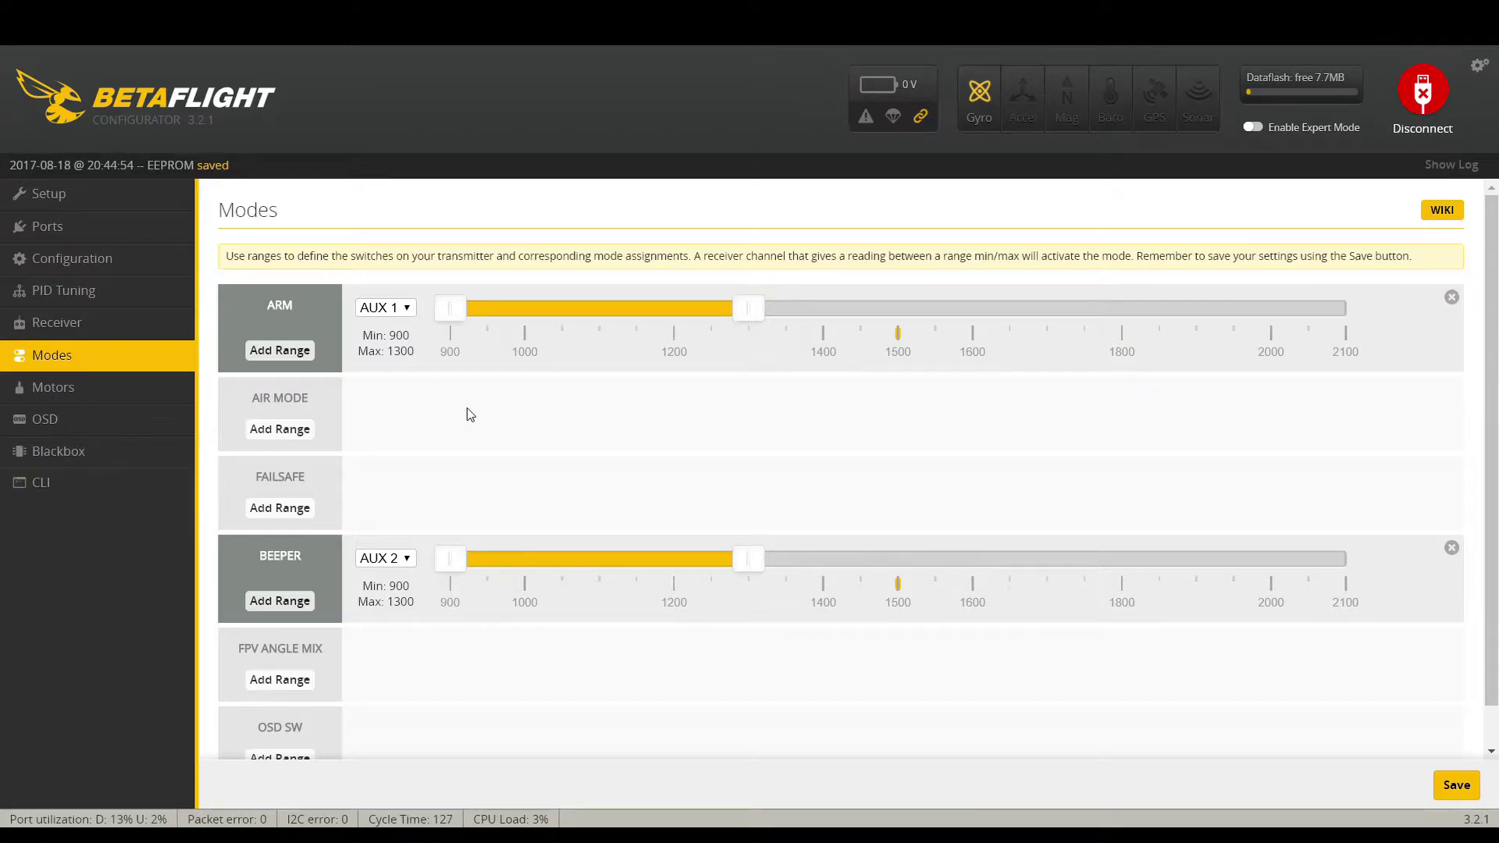
- Enable AIRMODE permanently in the configuration, save with a reboot, then reconnect to the board and check the mode list
click(107, 258)
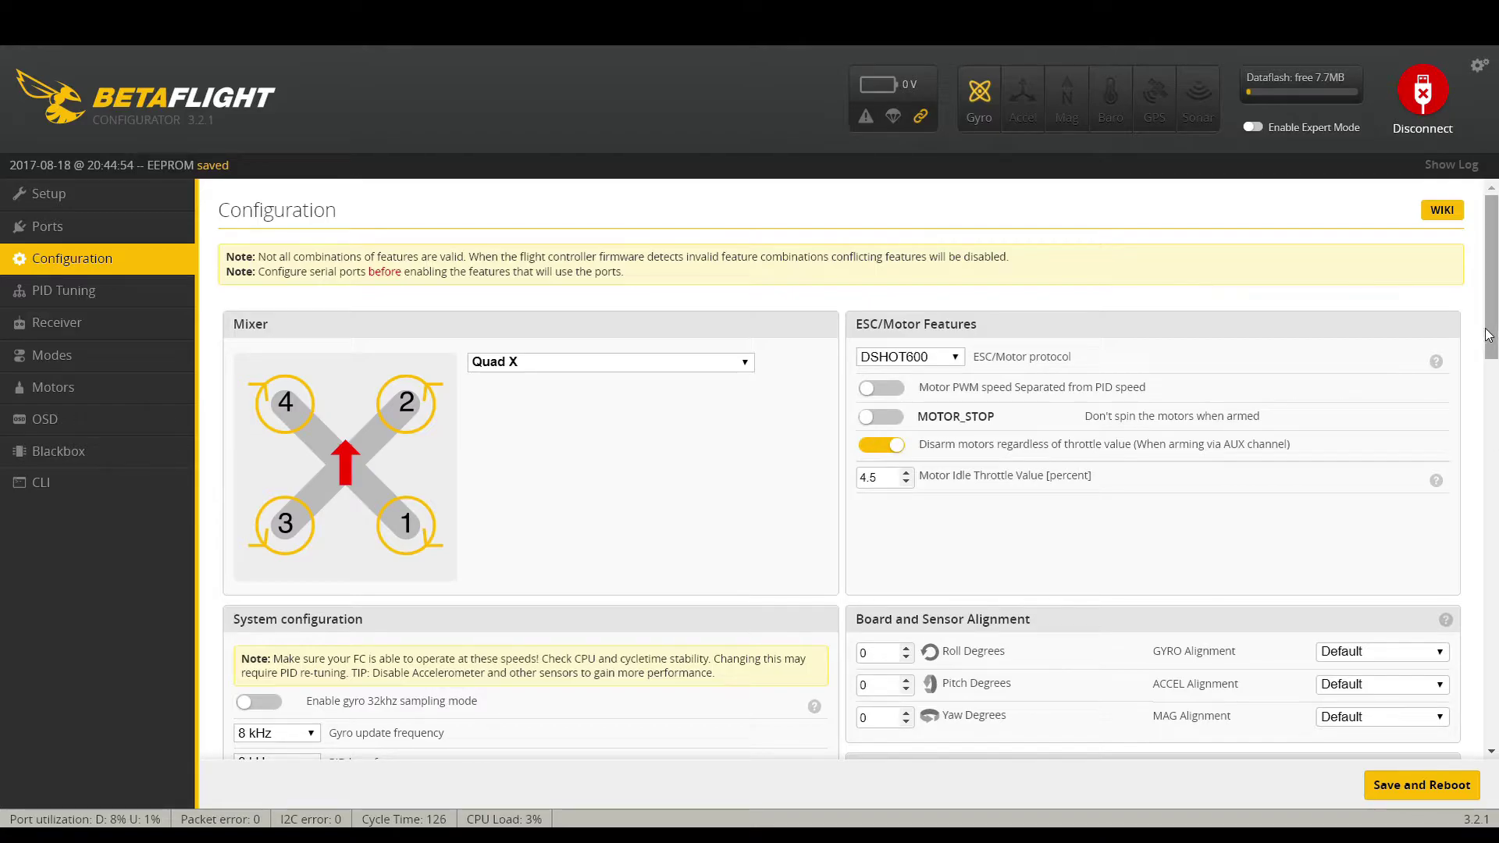
drag(1489, 334, 1489, 596)
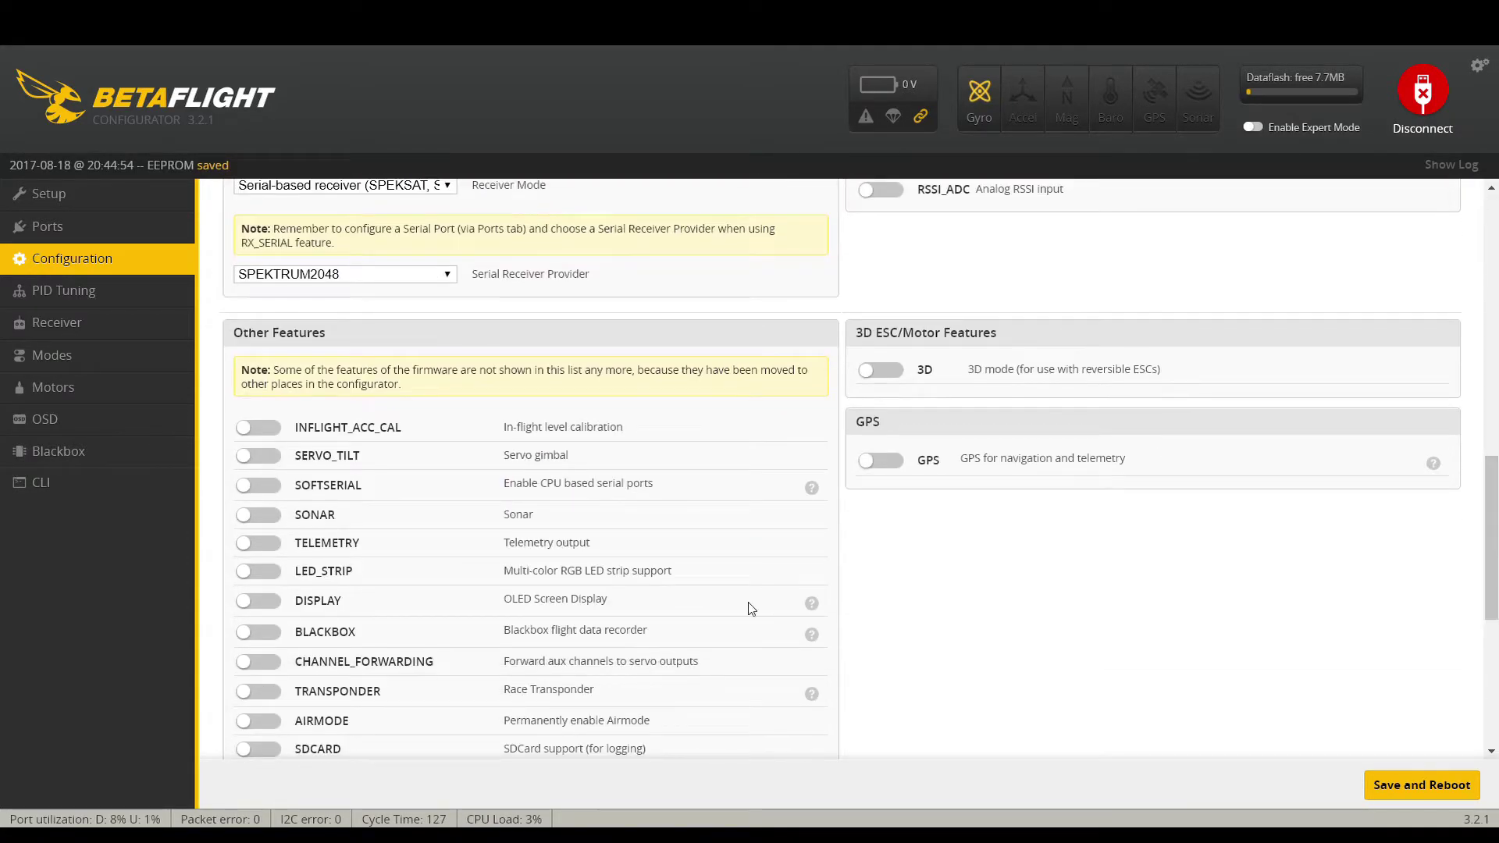
click(248, 720)
click(1422, 784)
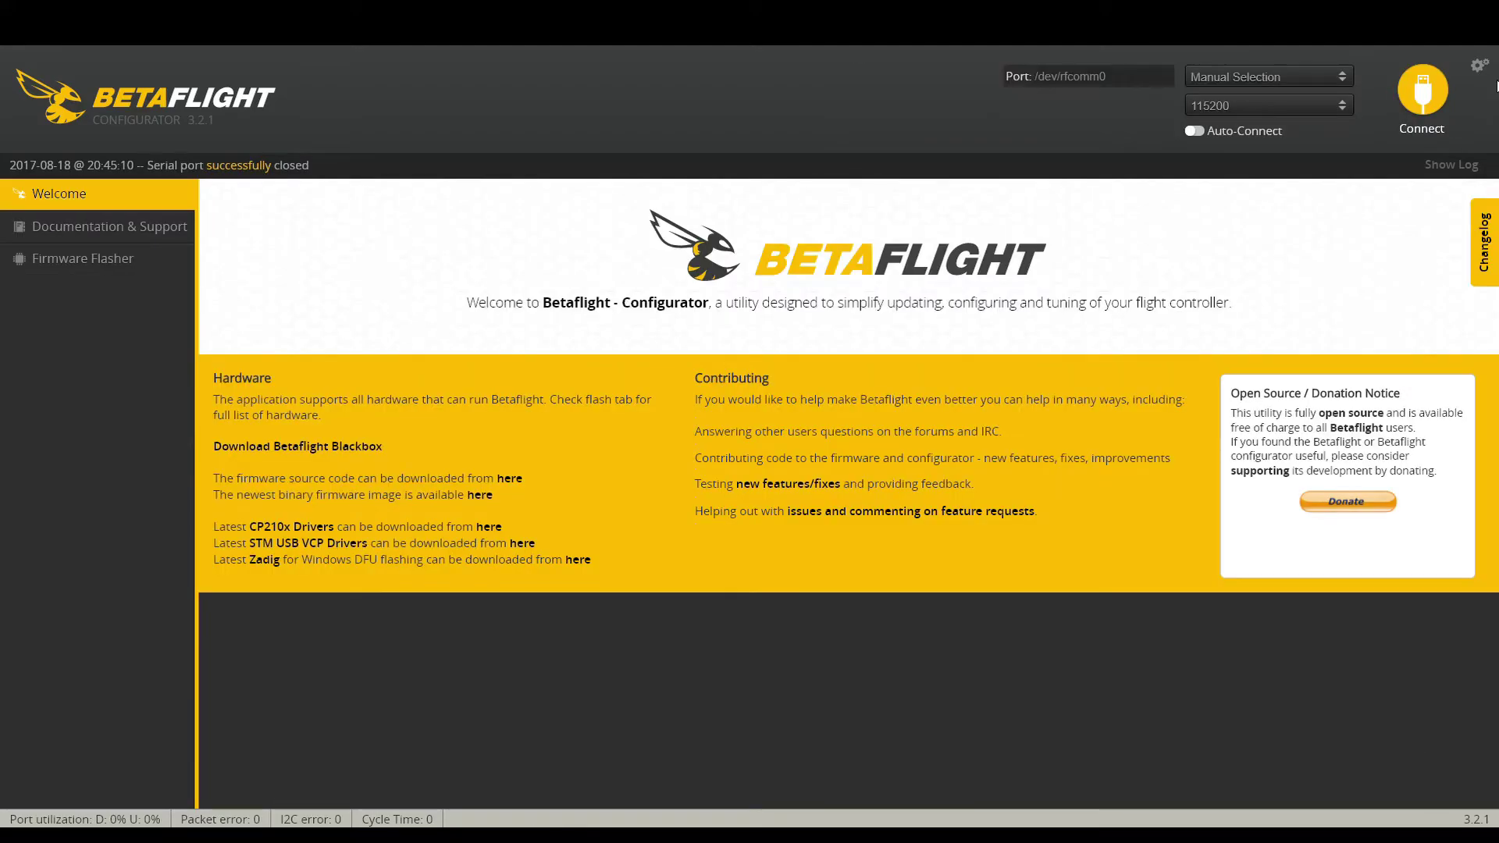
click(1438, 103)
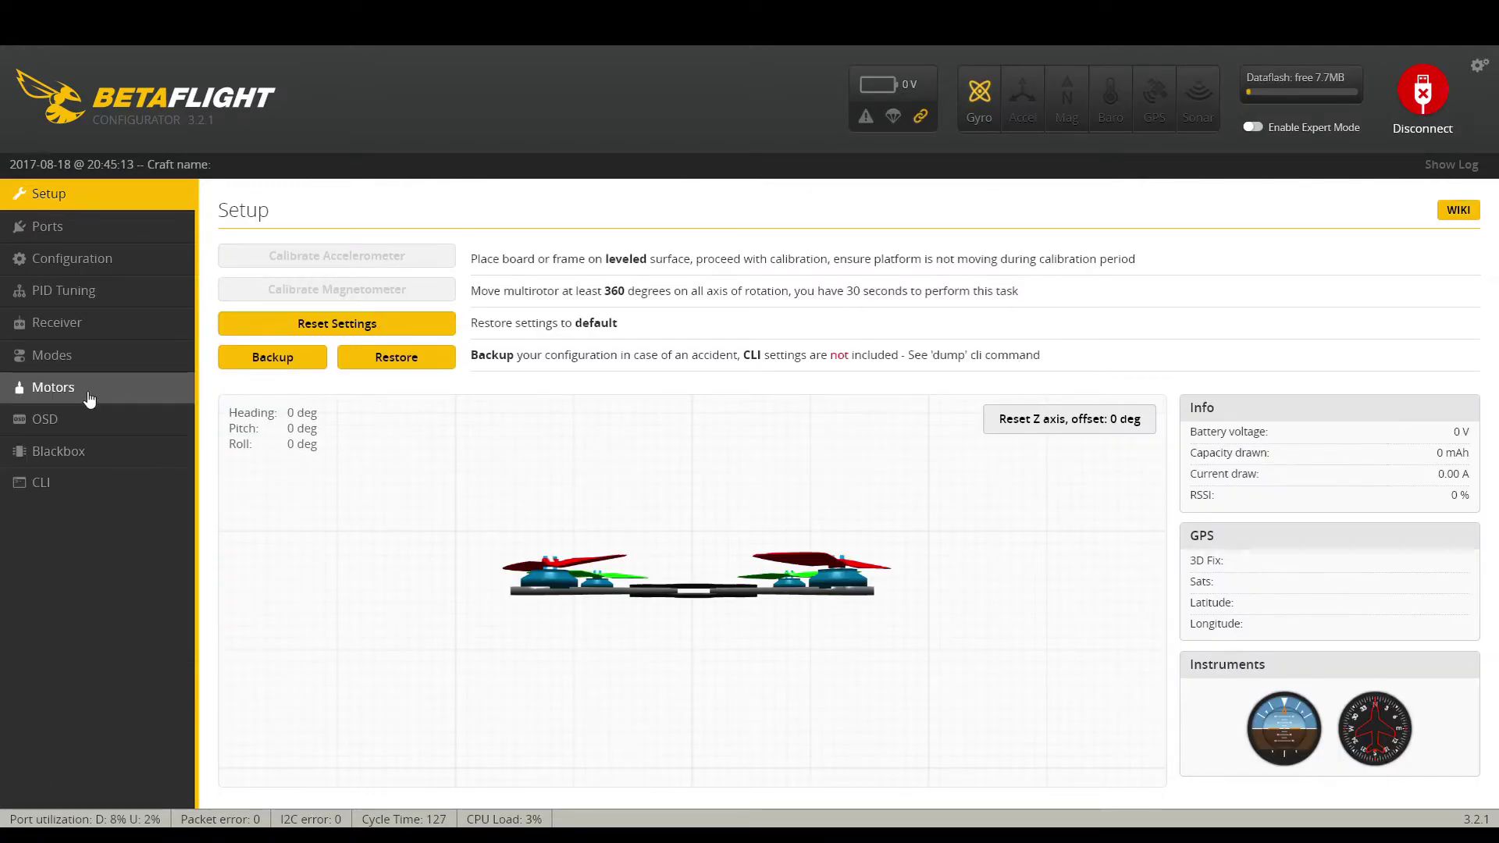
click(96, 360)
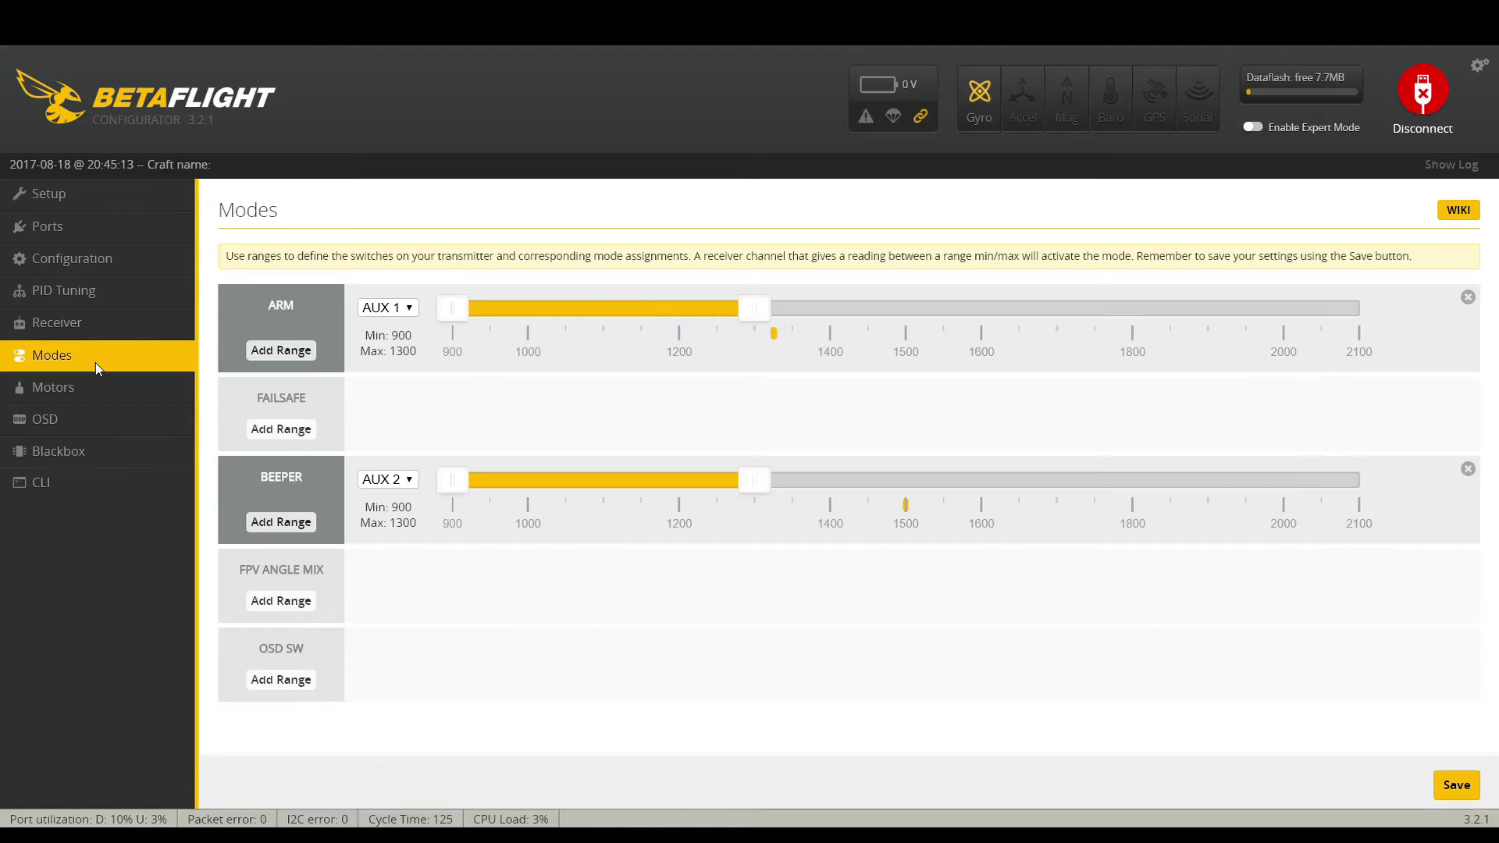
- Turn off the OSD preview logo and disable the Artificial Horizon, Horizon Sidebars, Ontime and Flymode elements
click(68, 418)
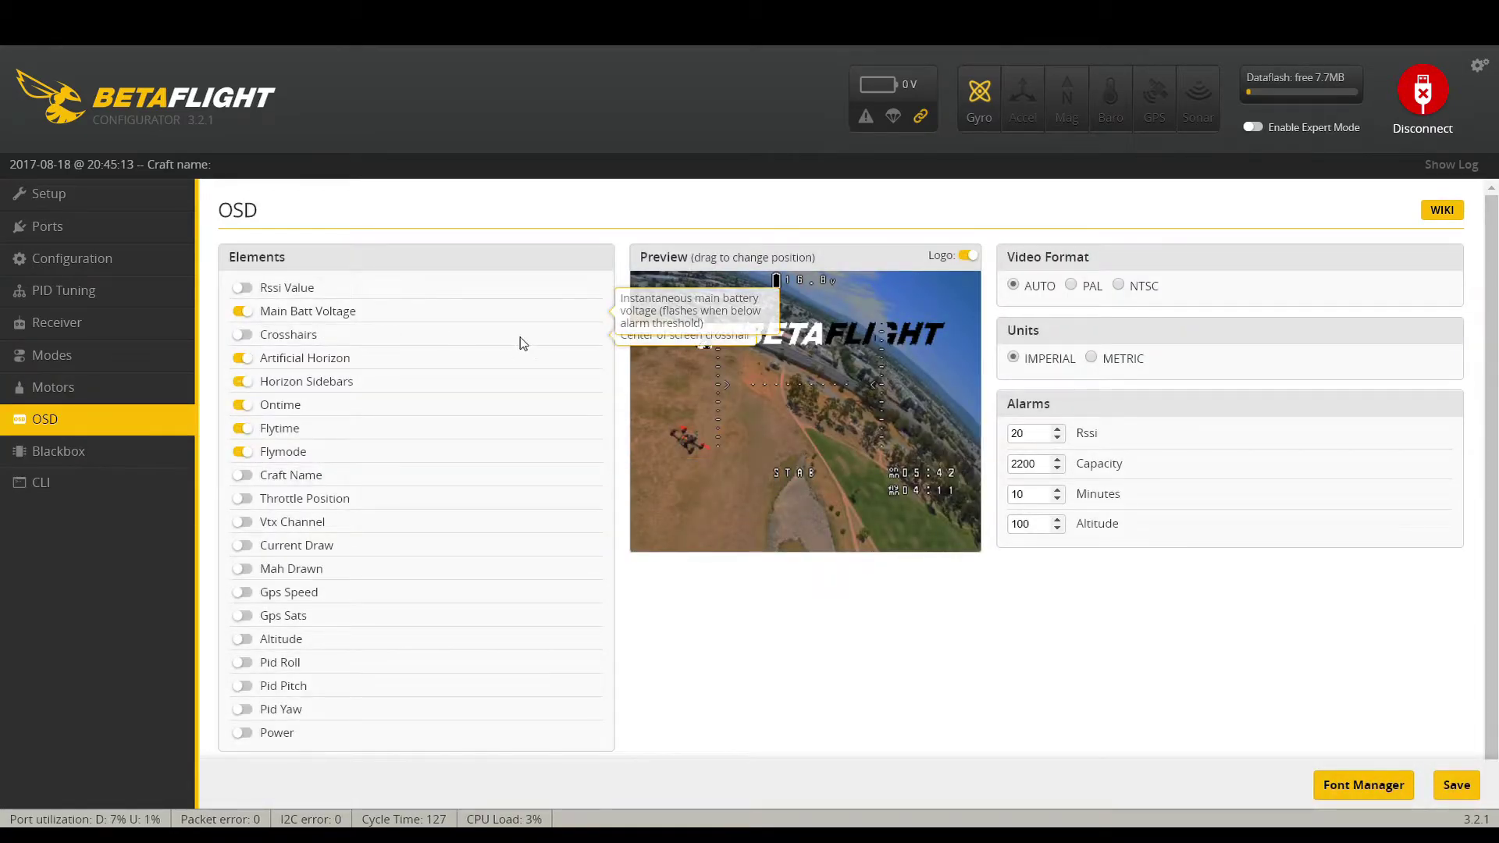
click(968, 256)
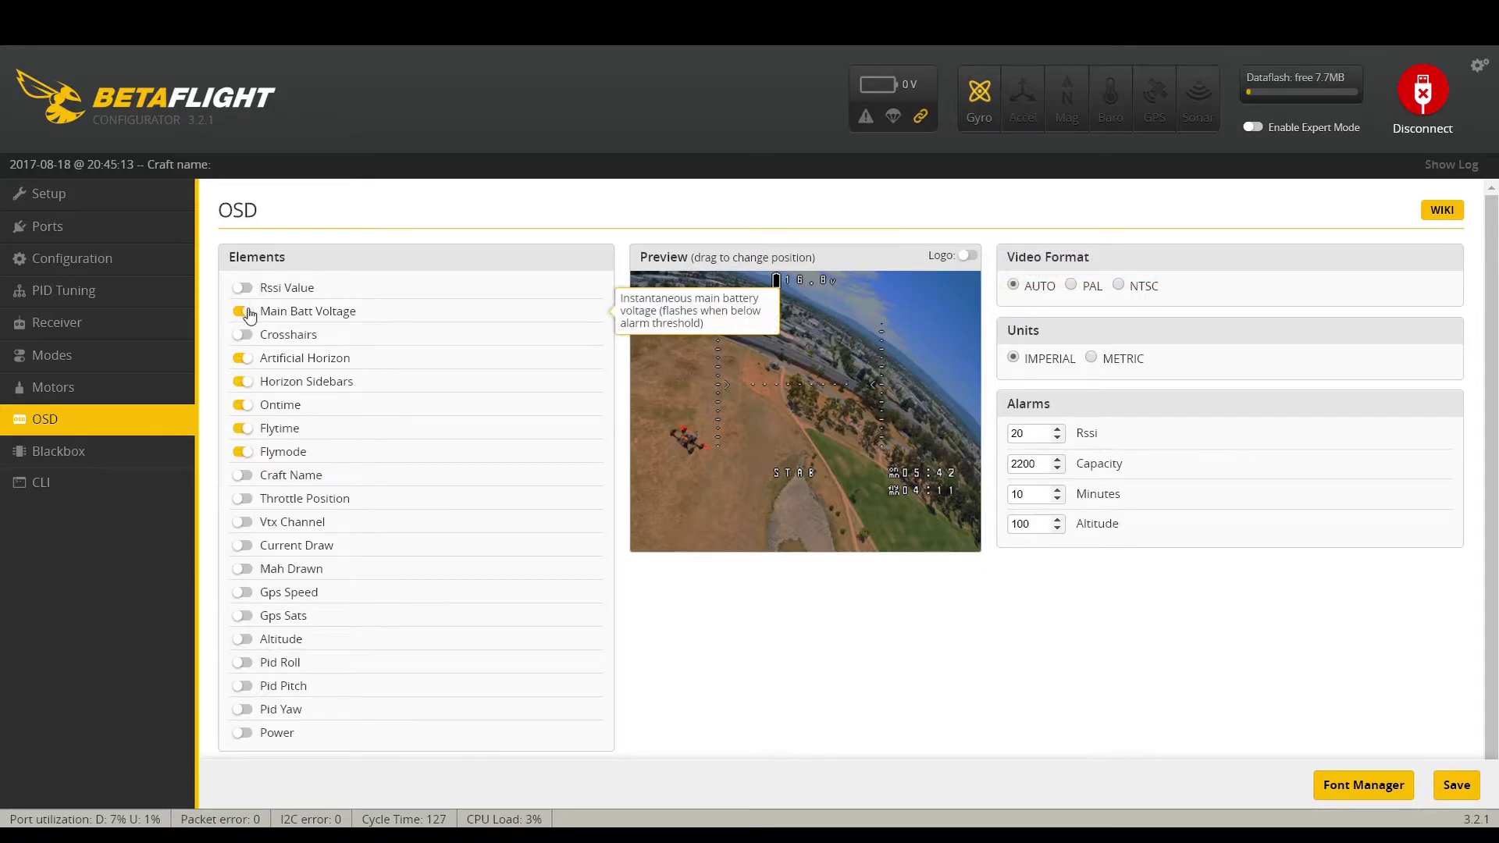
click(244, 358)
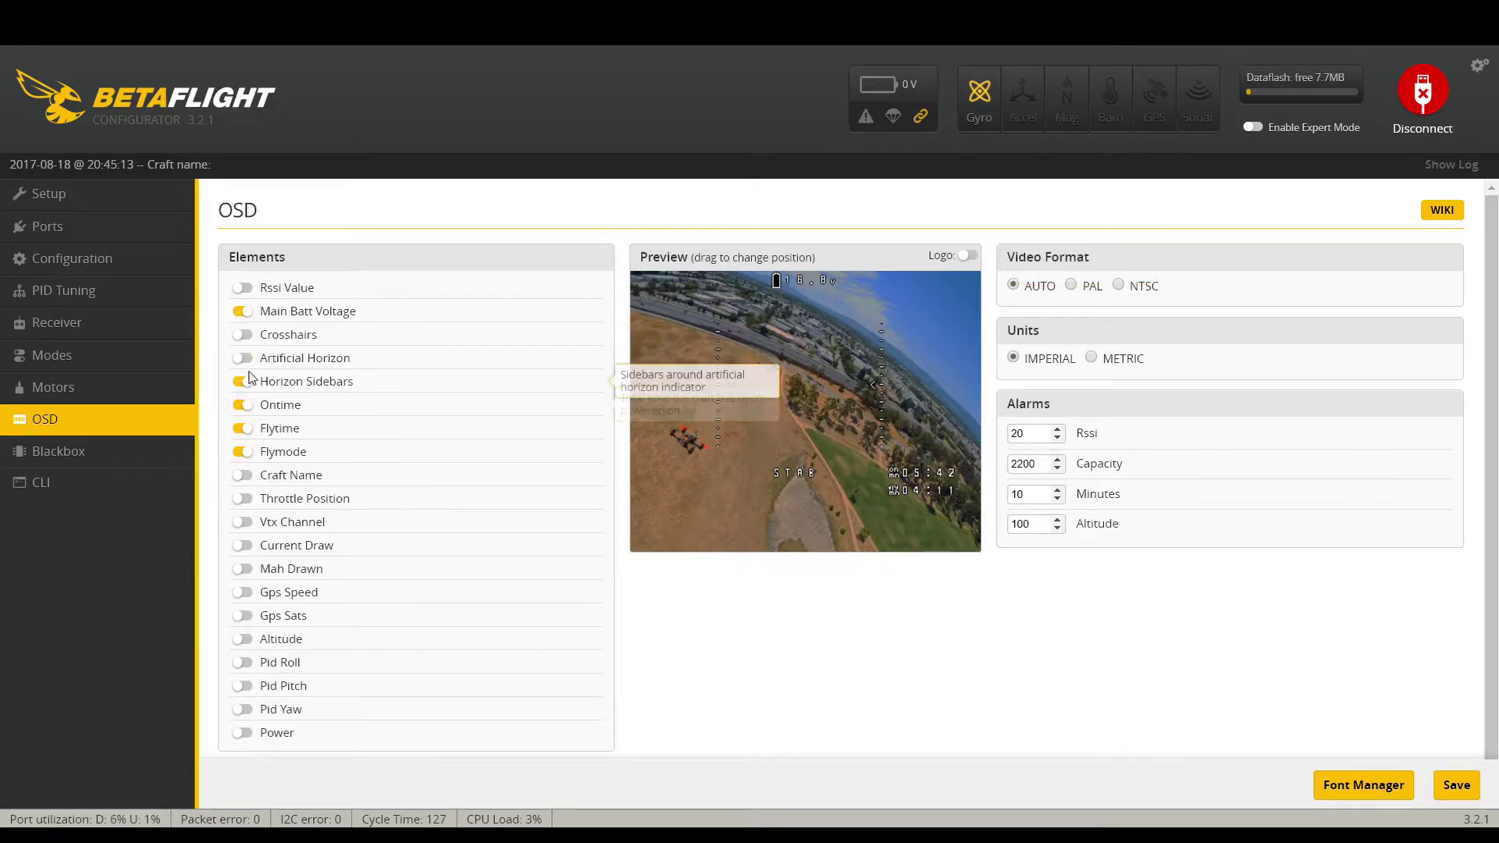
click(247, 383)
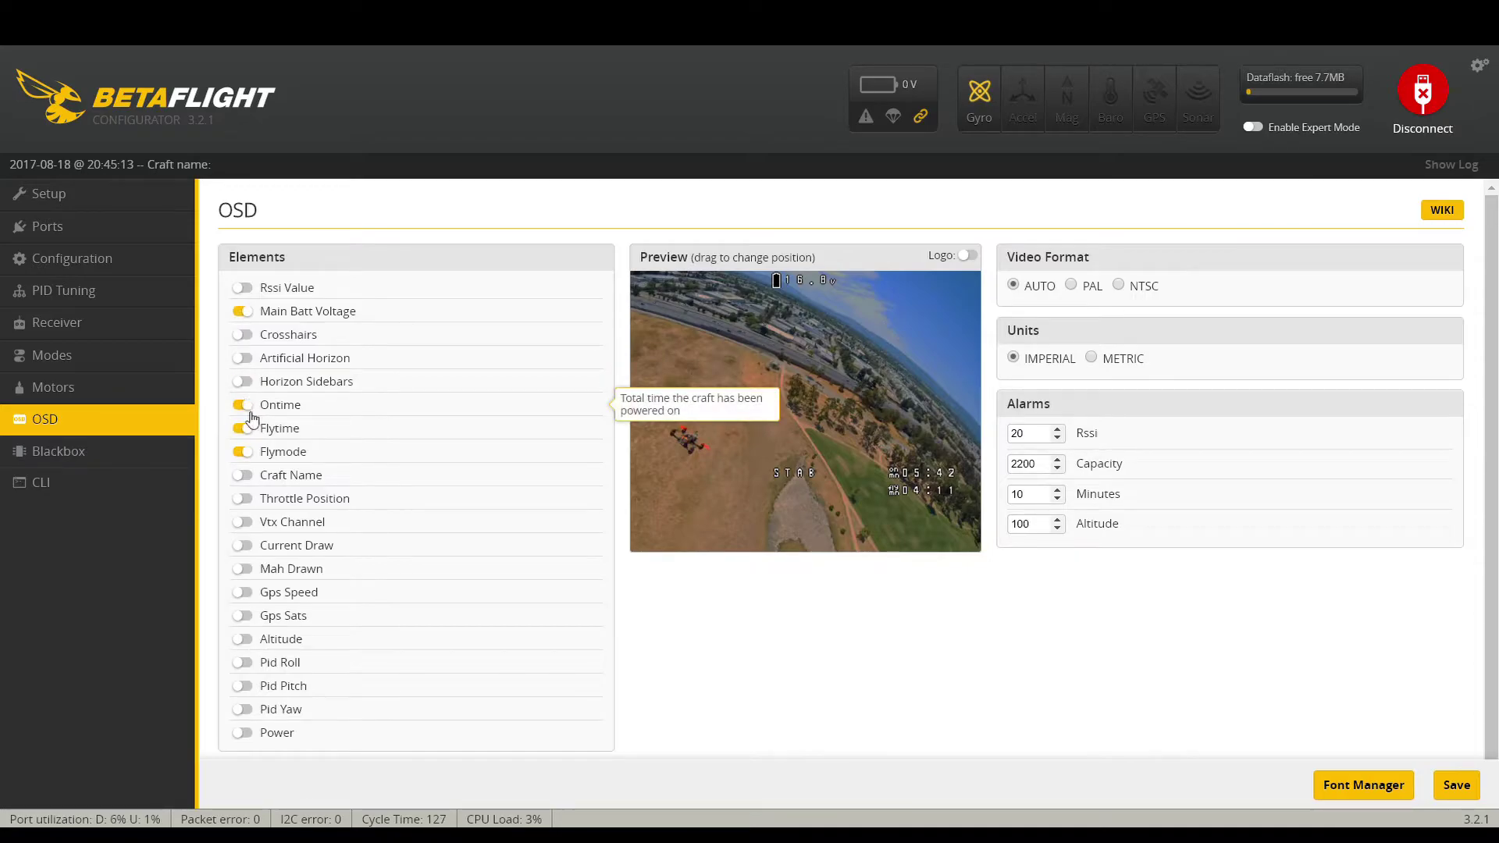
click(244, 453)
click(243, 406)
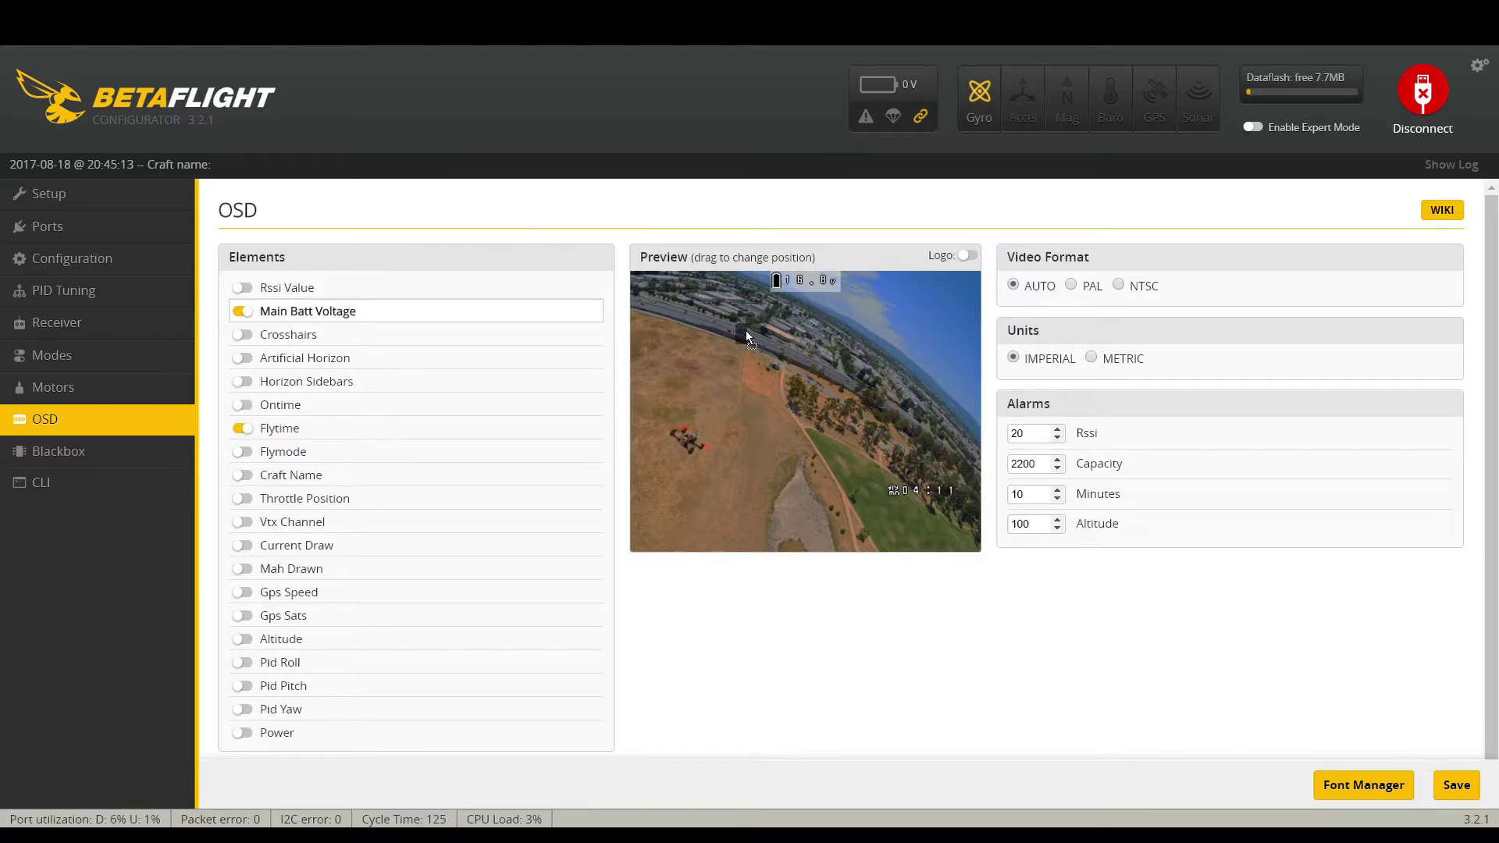
- Move the main battery voltage to the OSD preview's upper-left corner and the flytime to its upper-right corner
drag(644, 306, 644, 289)
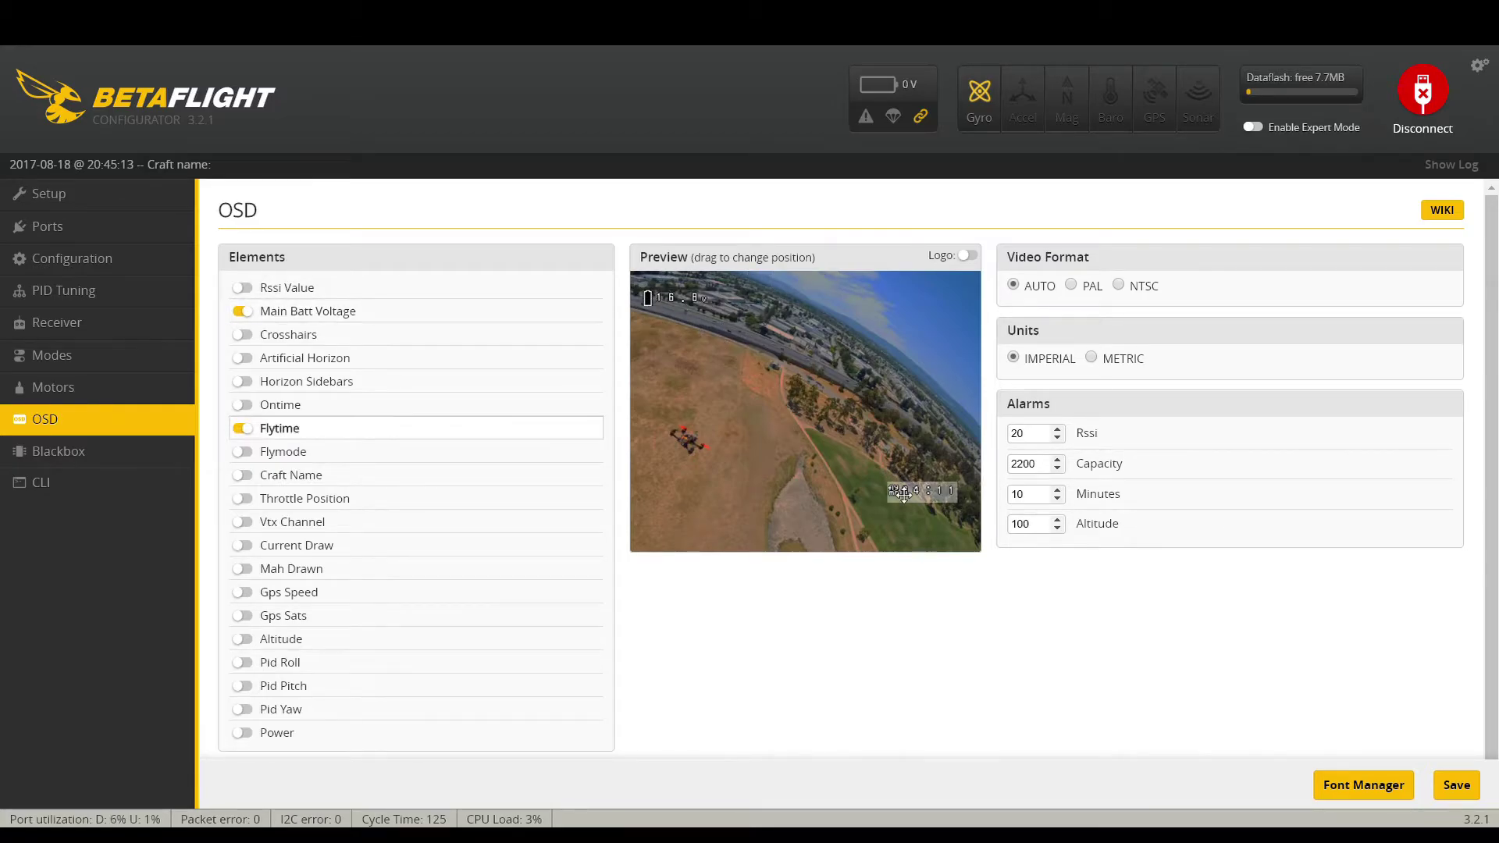
drag(901, 299, 901, 299)
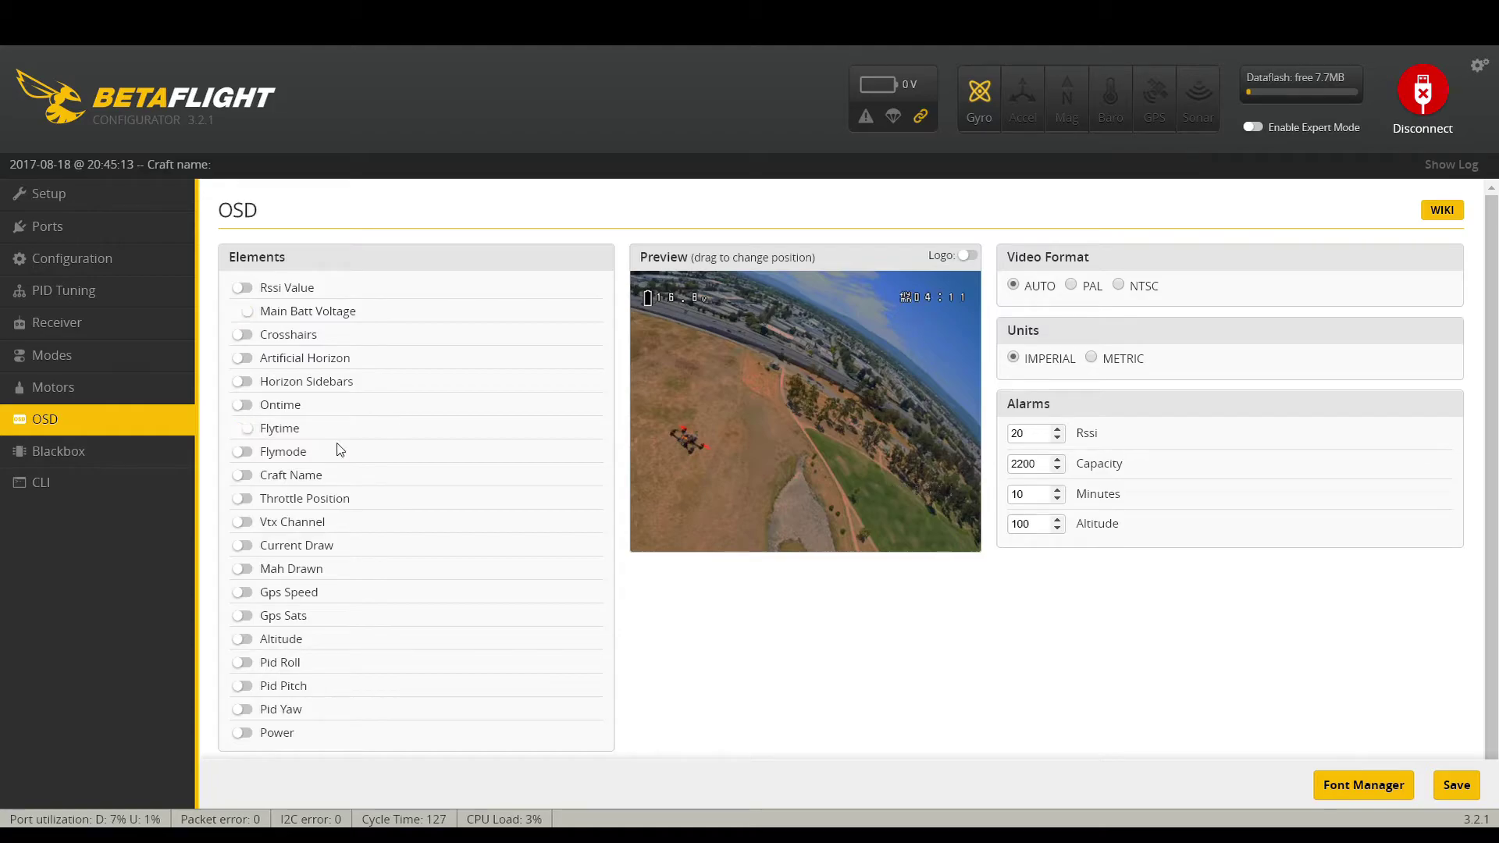
- Enable Current Draw at the OSD preview's top centre and Mah Drawn below the battery voltage, and save the OSD settings
click(246, 545)
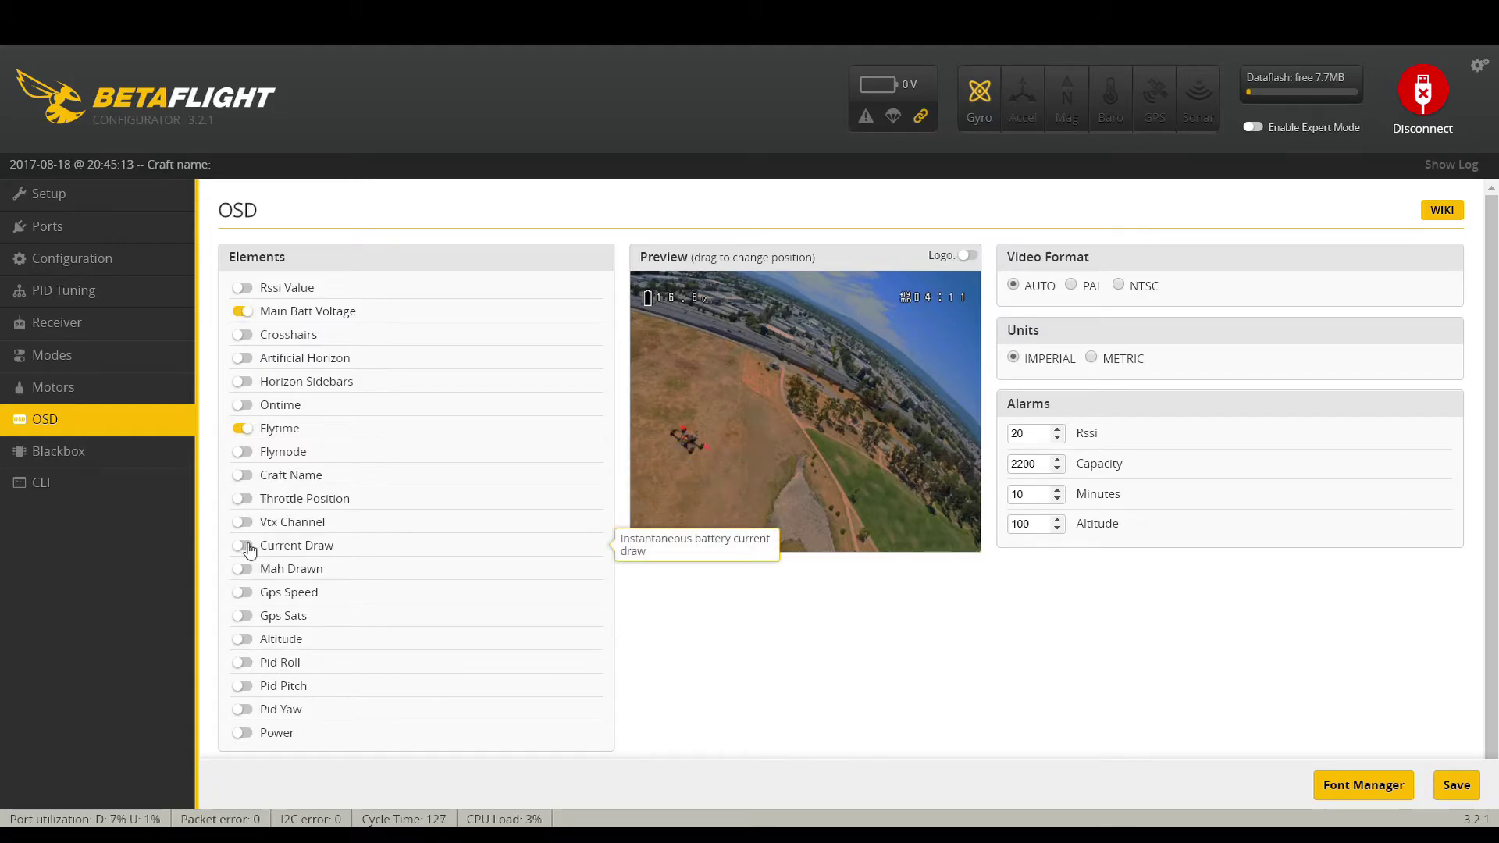
click(249, 570)
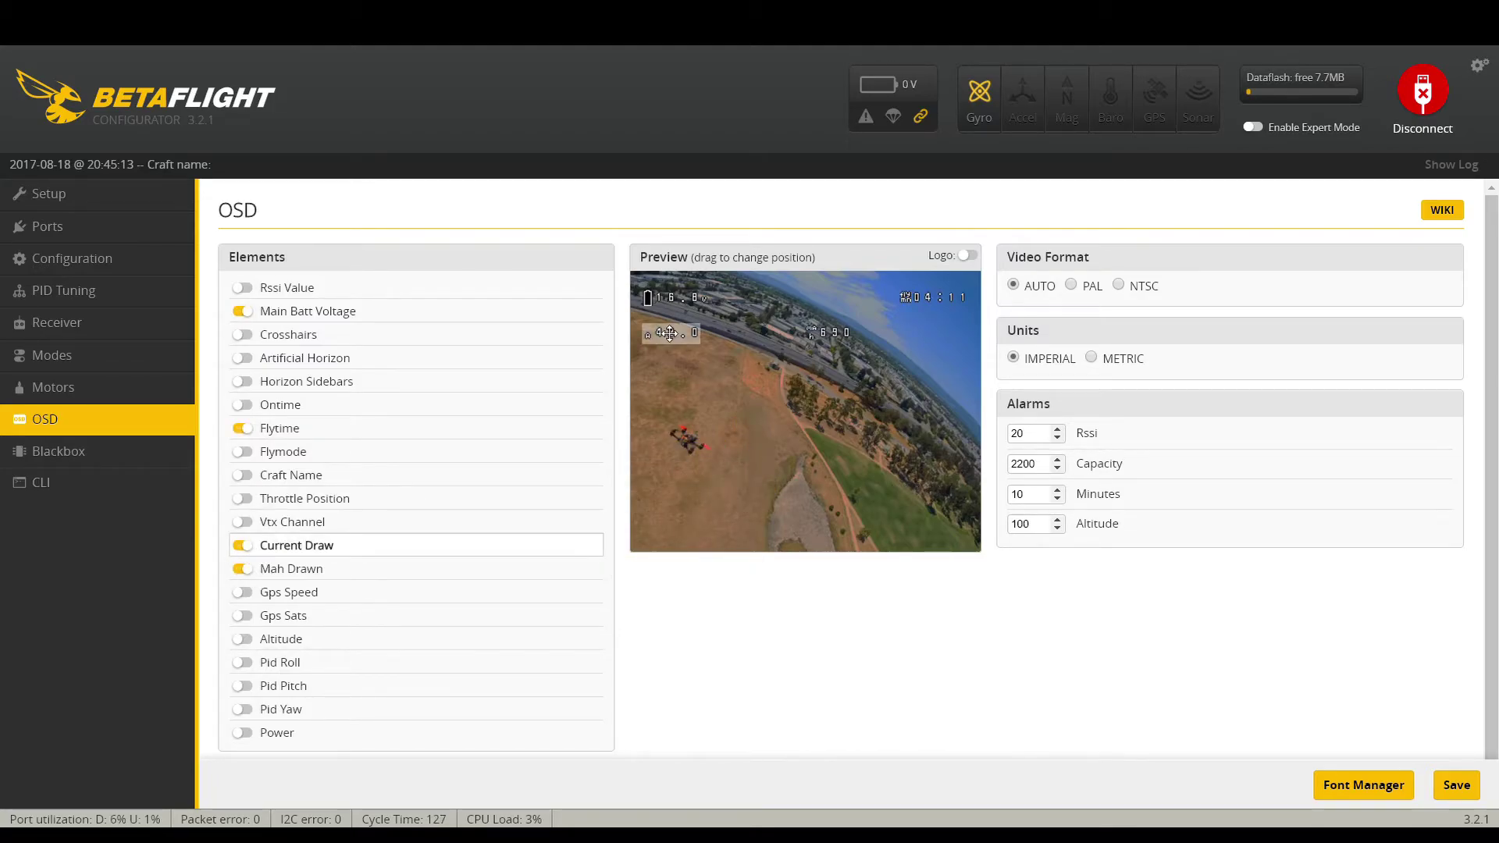
mouse_move(790, 287)
mouse_down()
mouse_move(759, 297)
mouse_move(734, 355)
mouse_move(659, 373)
mouse_move(648, 331)
mouse_up()
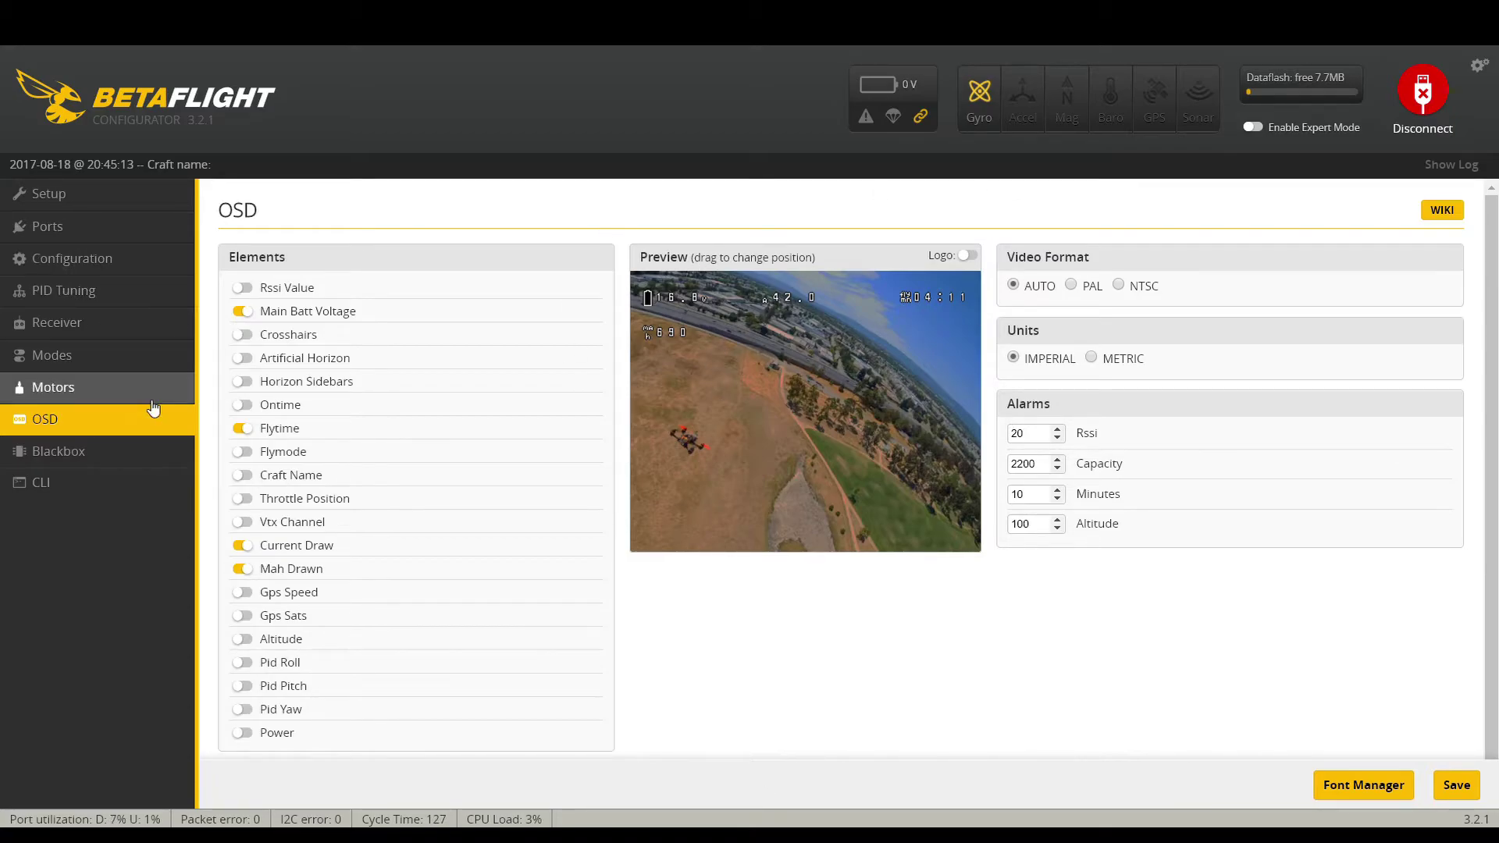
click(1470, 795)
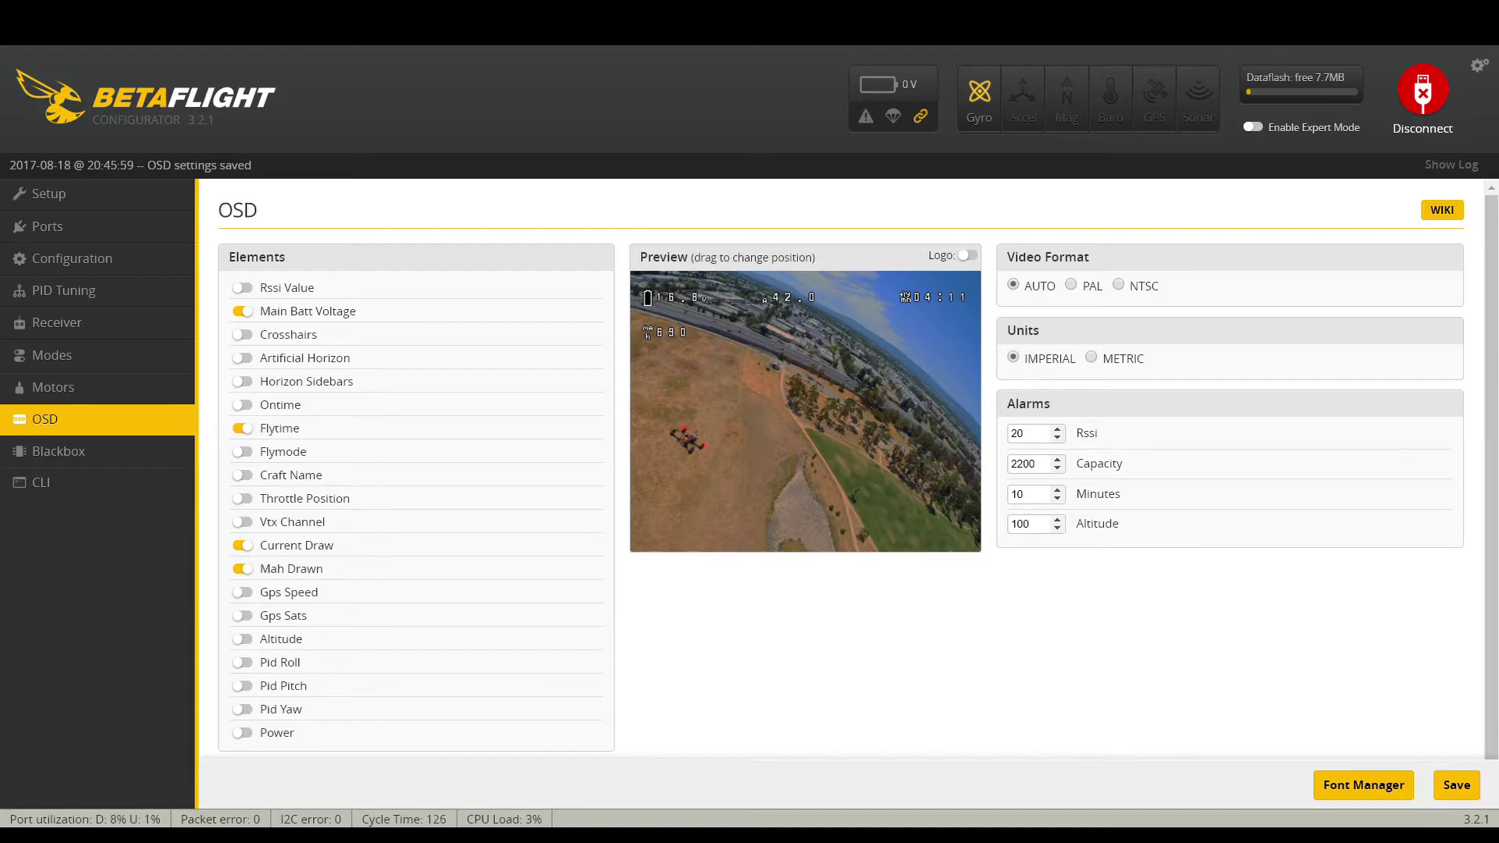
click(1448, 789)
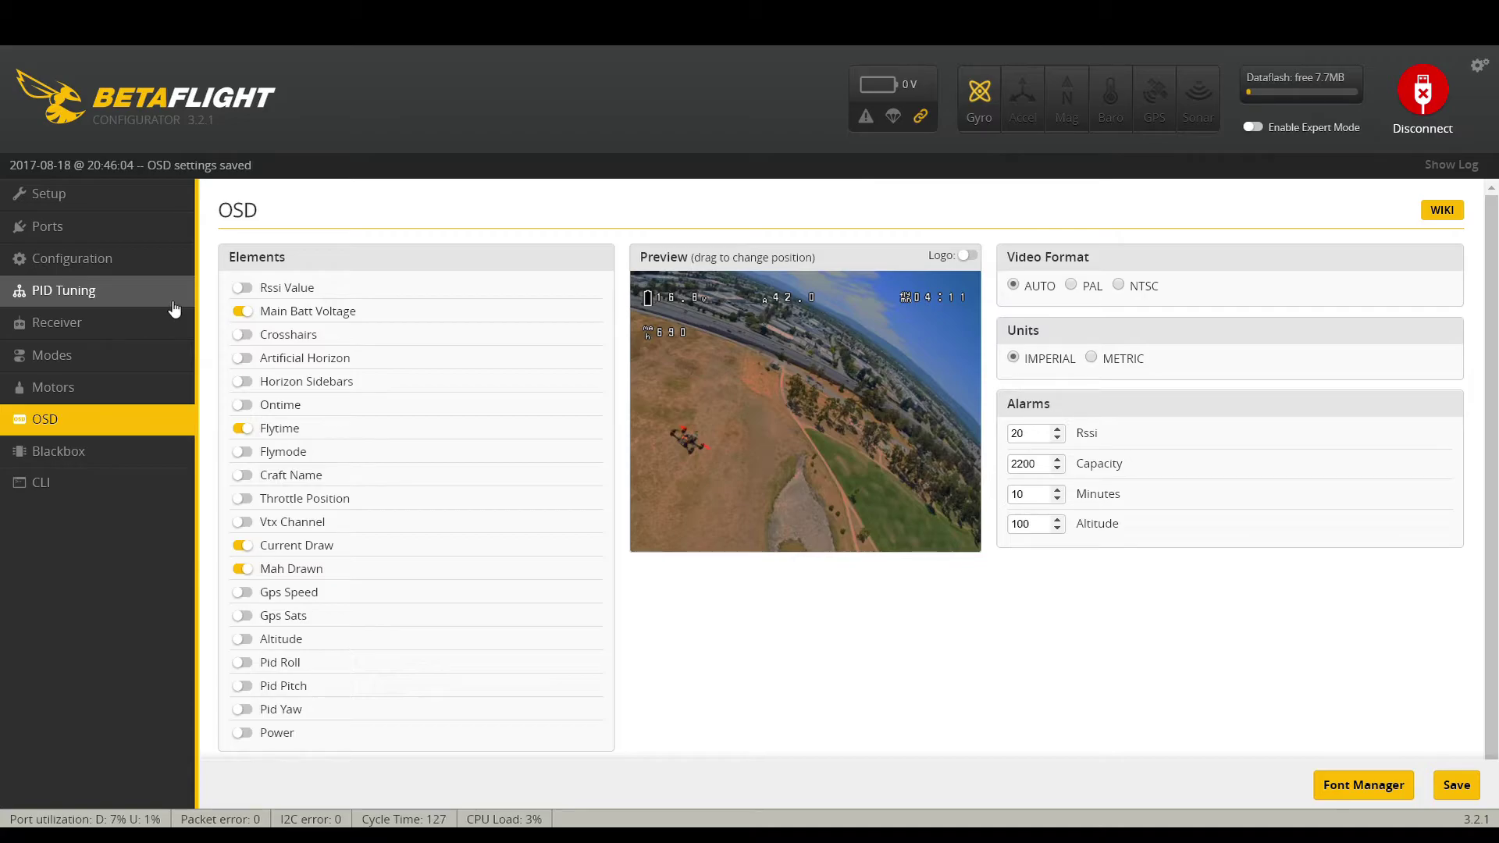
- Disconnect the board, switch to BLHeli Configurator, connect on COM4 at 115200 and read the ESC setup
click(1423, 92)
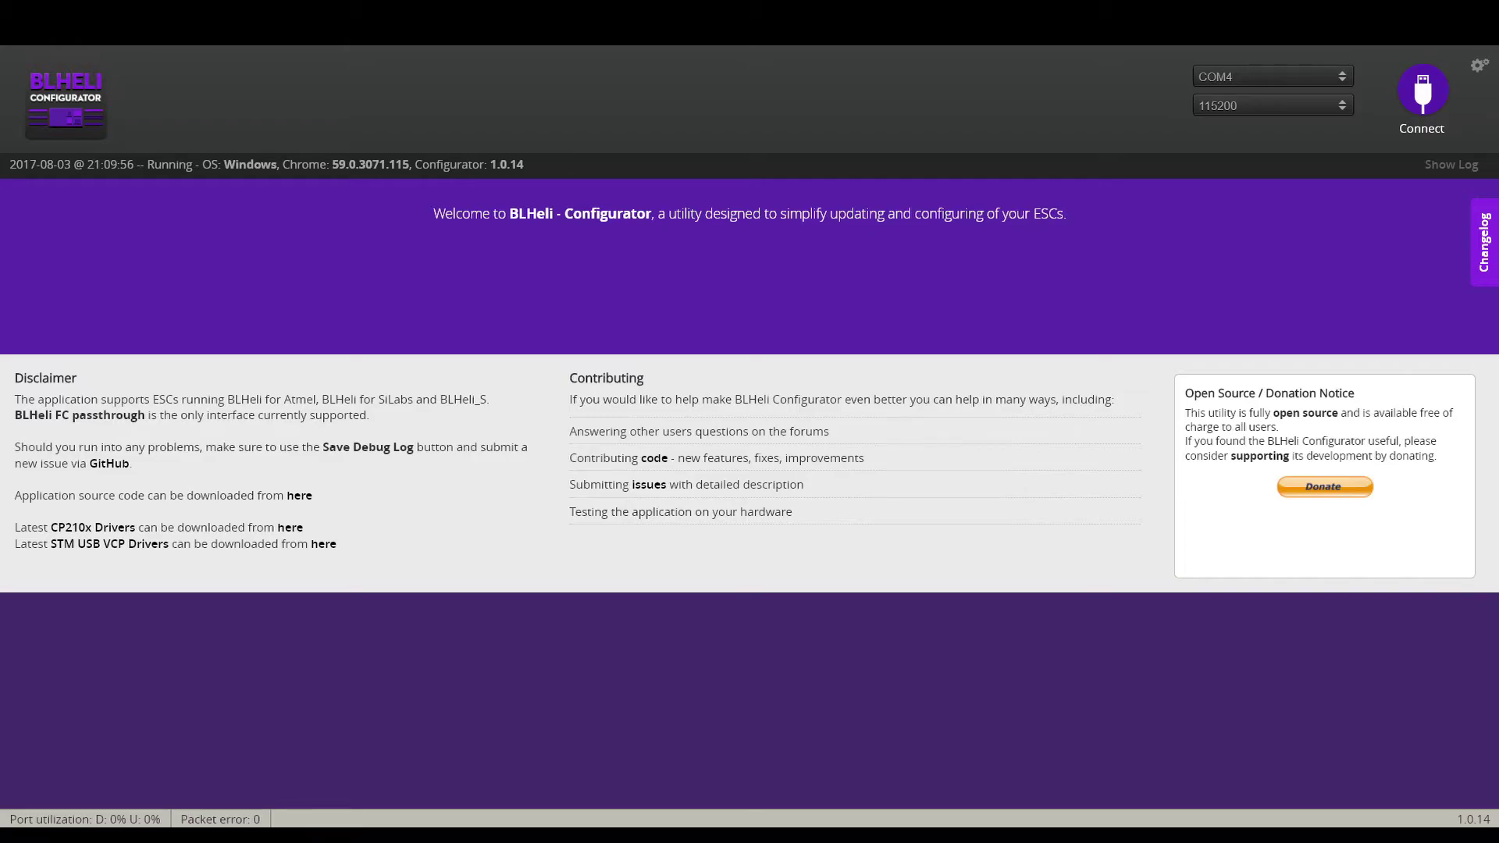
click(1431, 87)
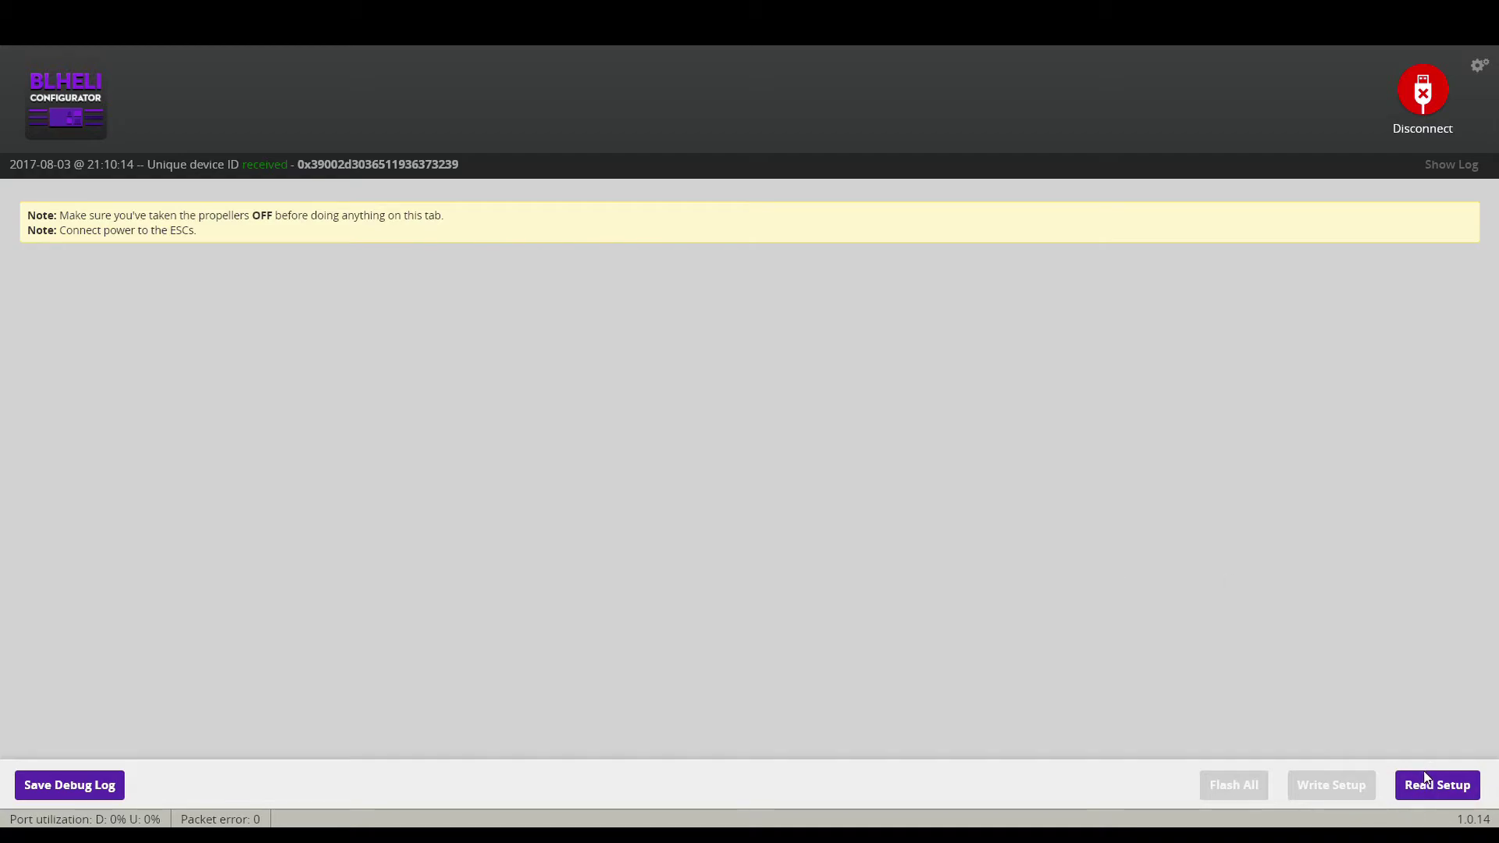
click(1449, 794)
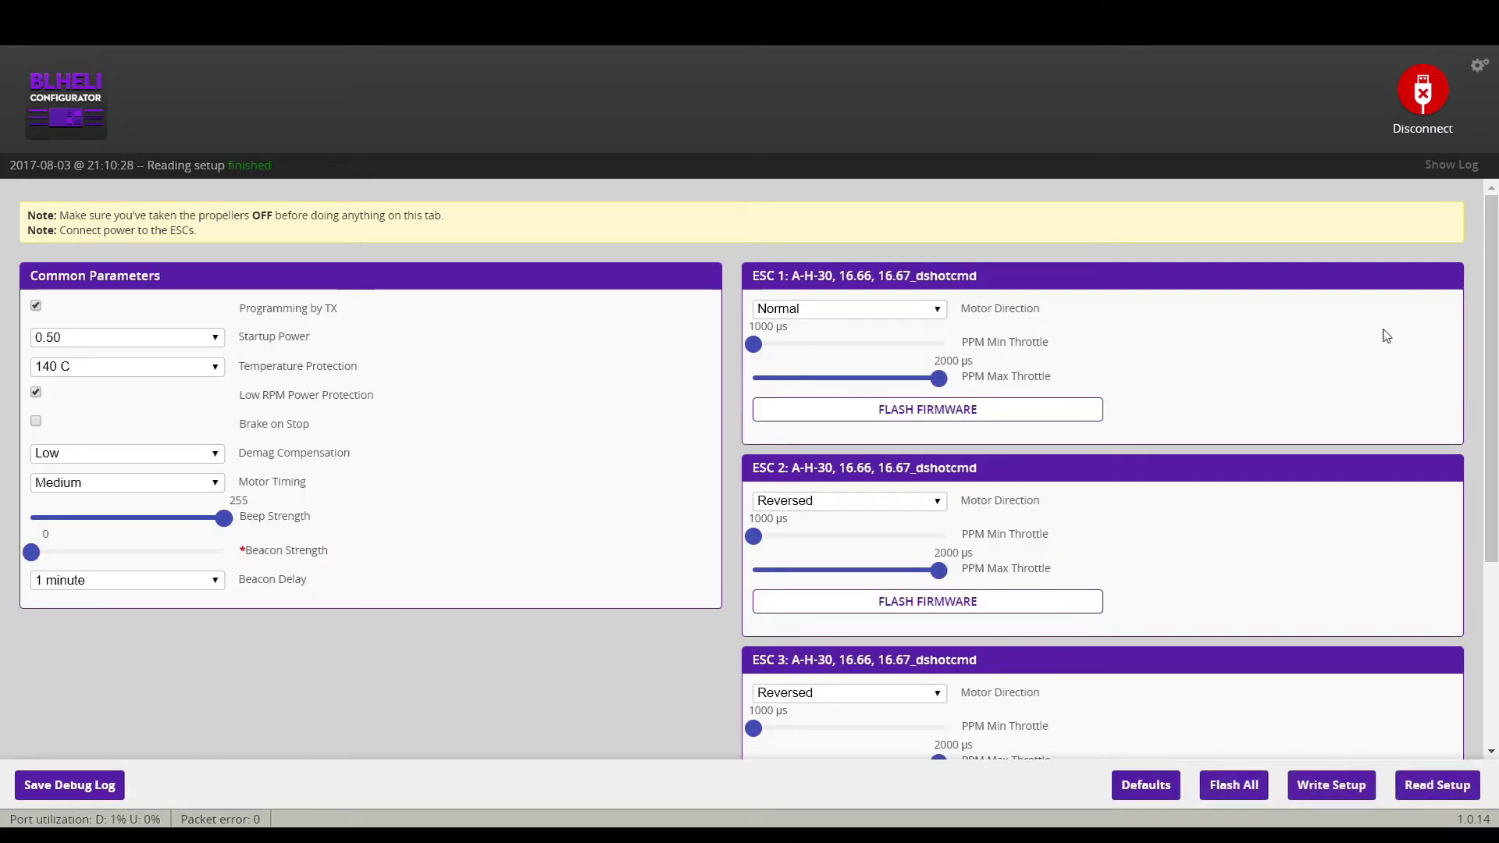
- Flash all ESCs with the A-H-30 firmware, version 16.67RC DSHOT commands
click(1235, 788)
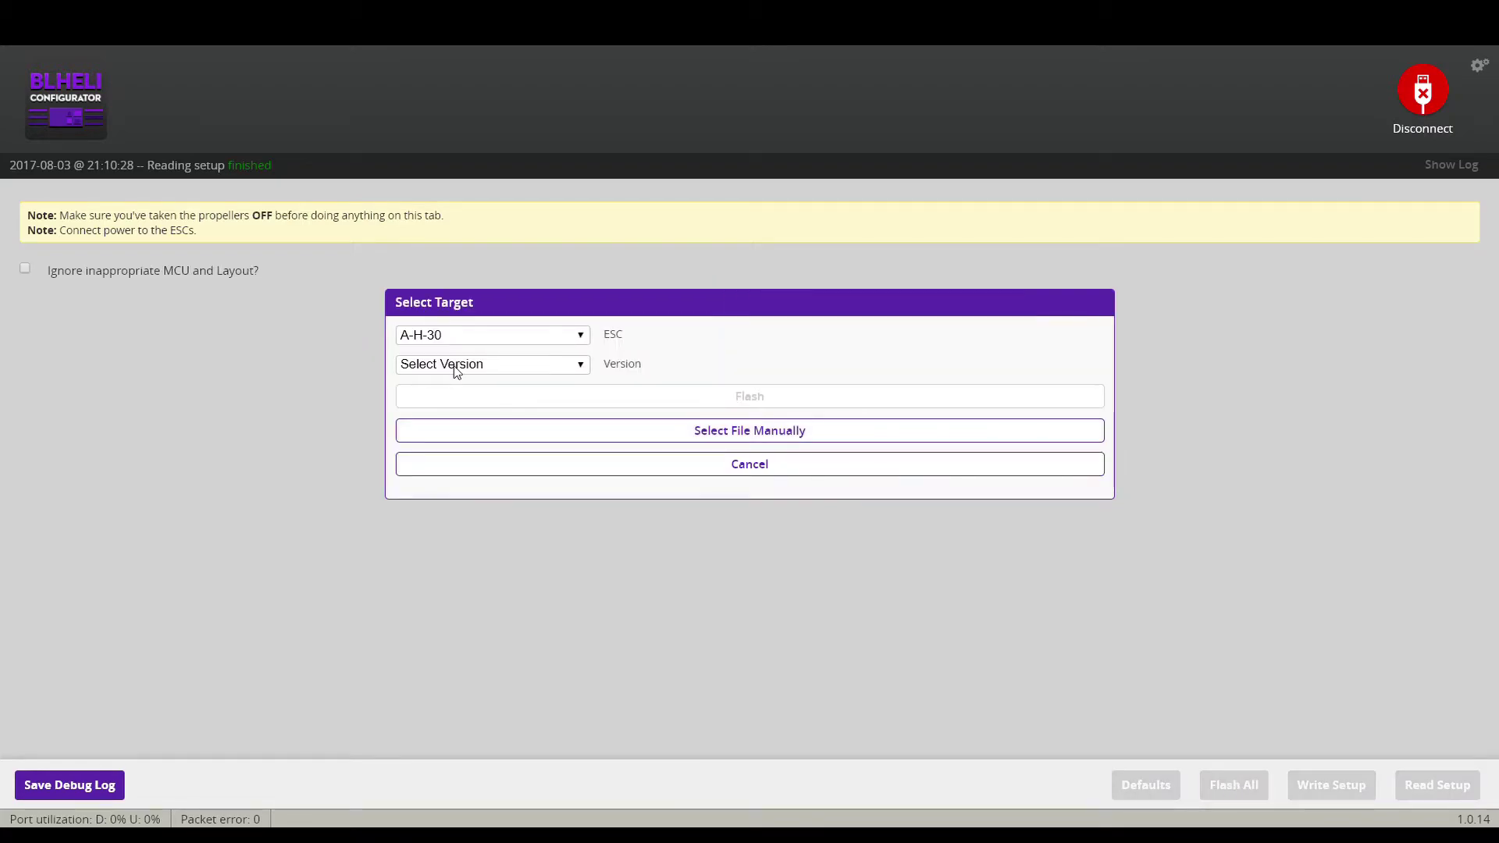
click(478, 393)
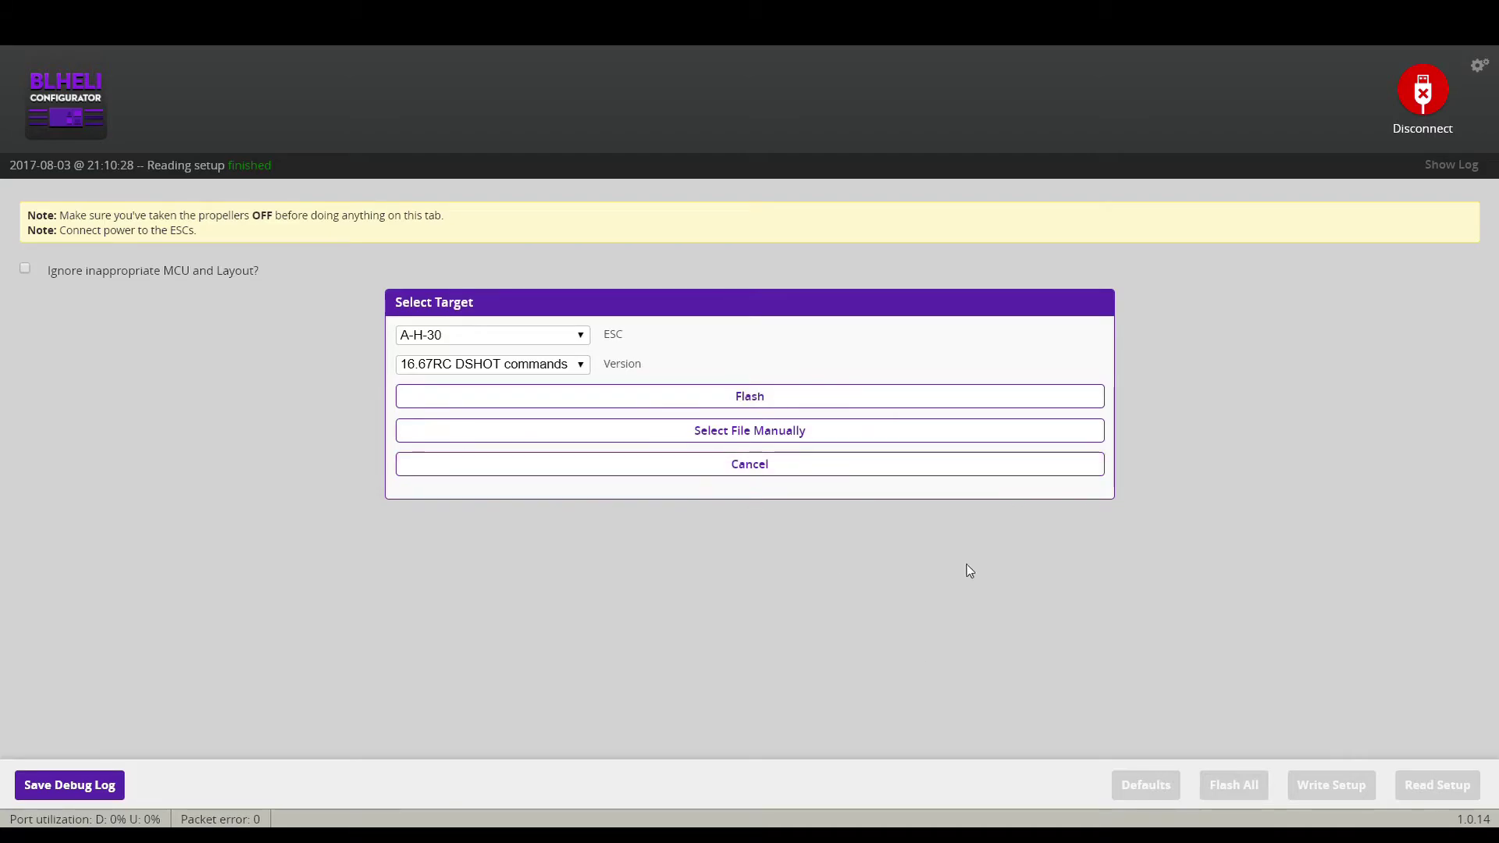
click(838, 402)
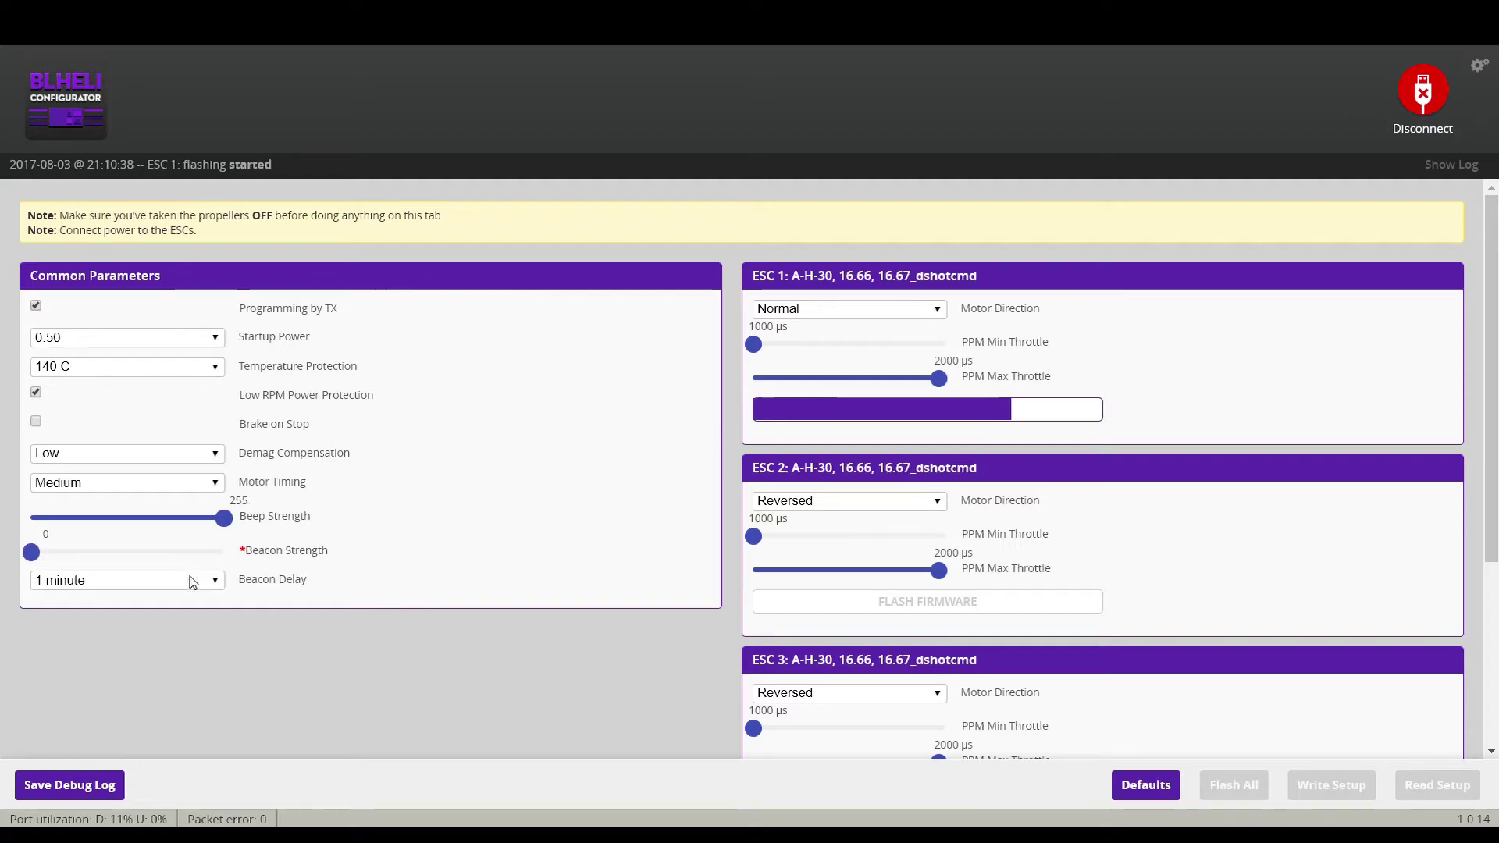
- Set the ESCs' Beep Strength to 173, review the settings of all four ESCs, and write the setup
drag(232, 527, 156, 533)
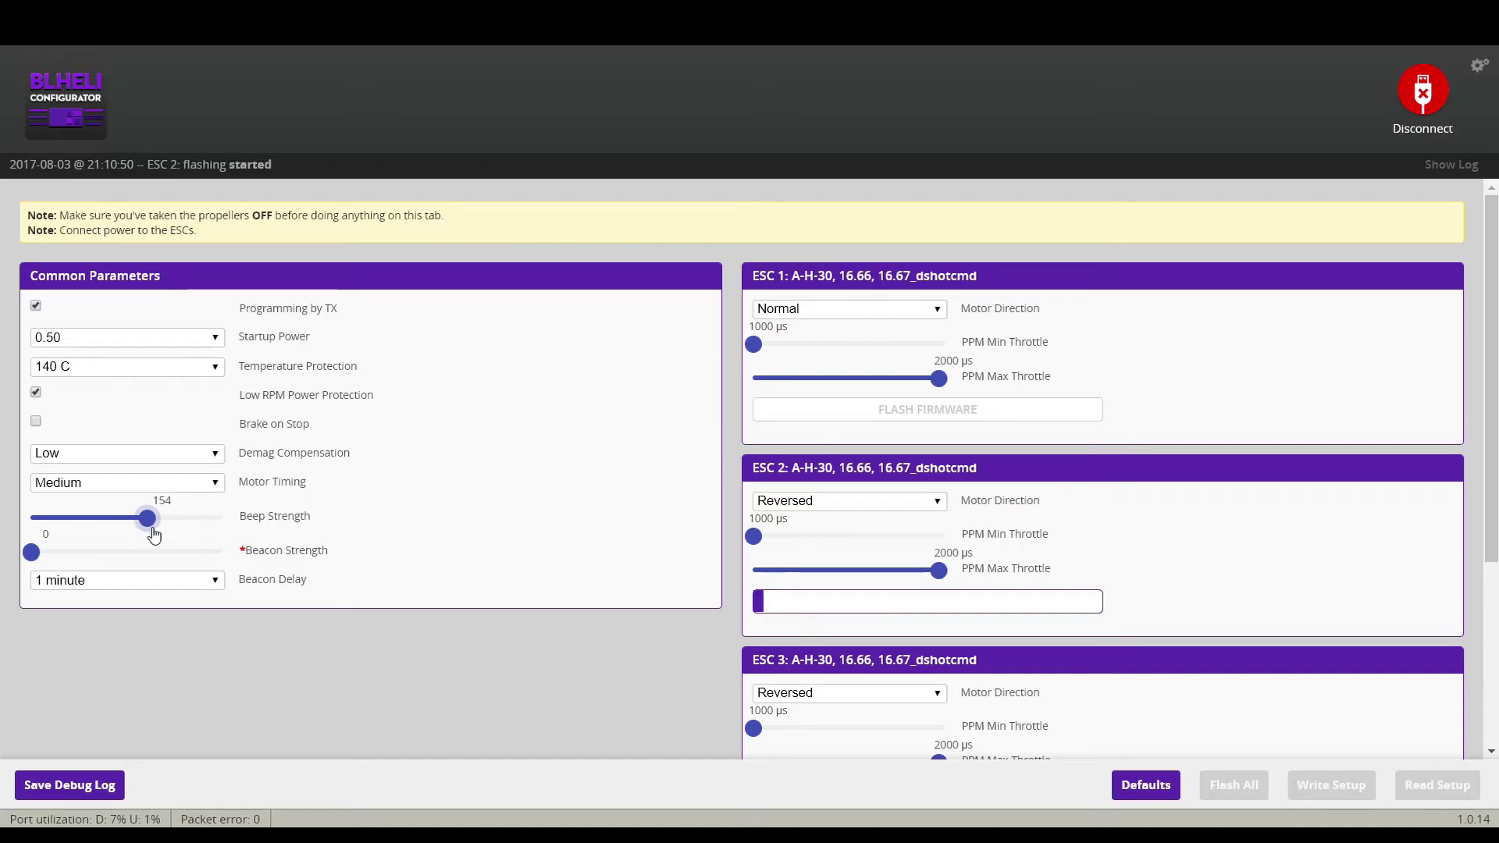
drag(159, 536, 172, 536)
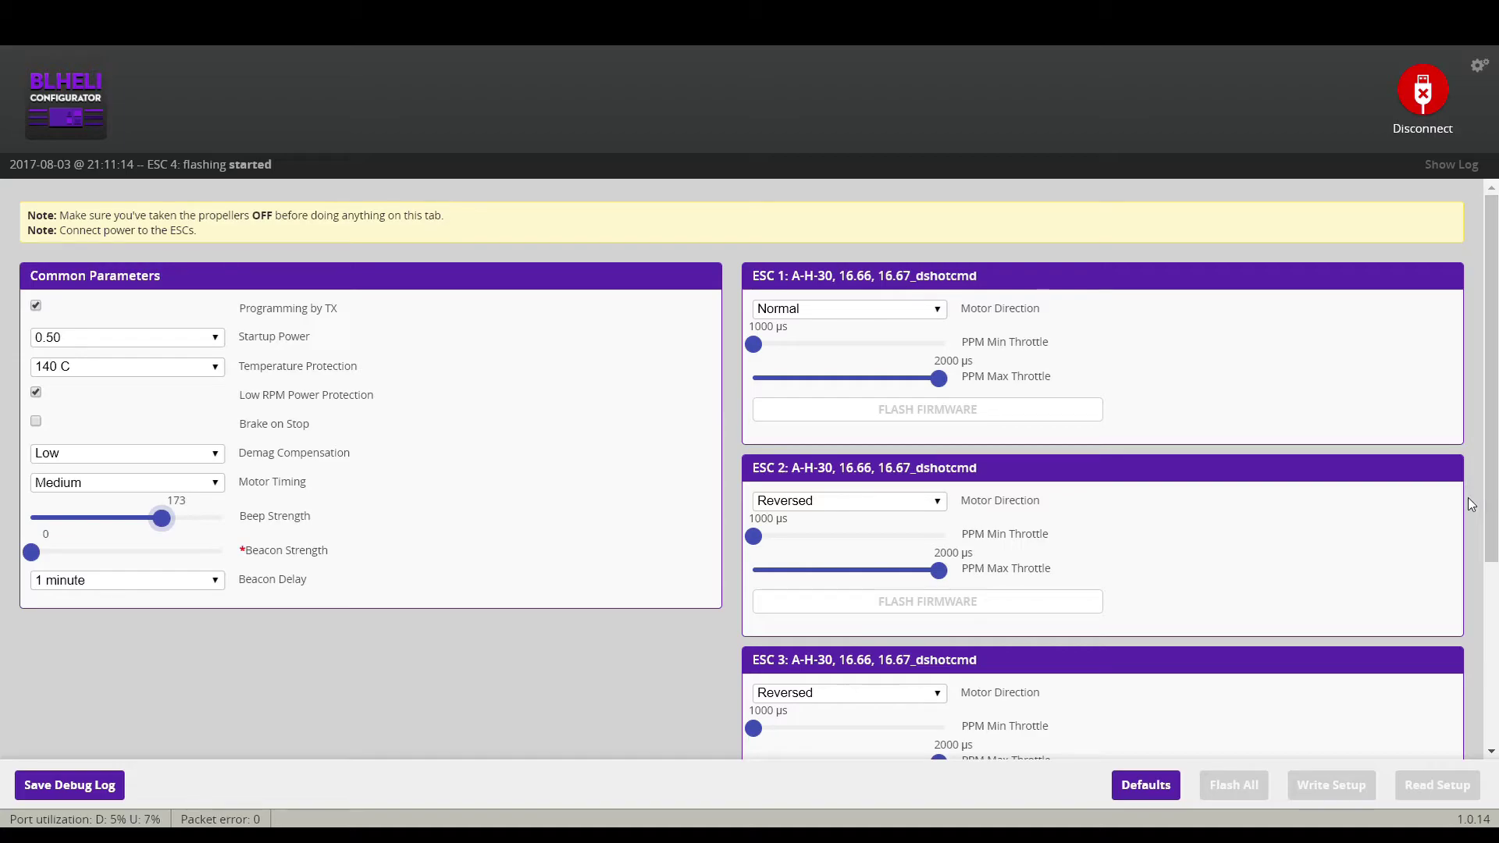
drag(1493, 555, 1493, 739)
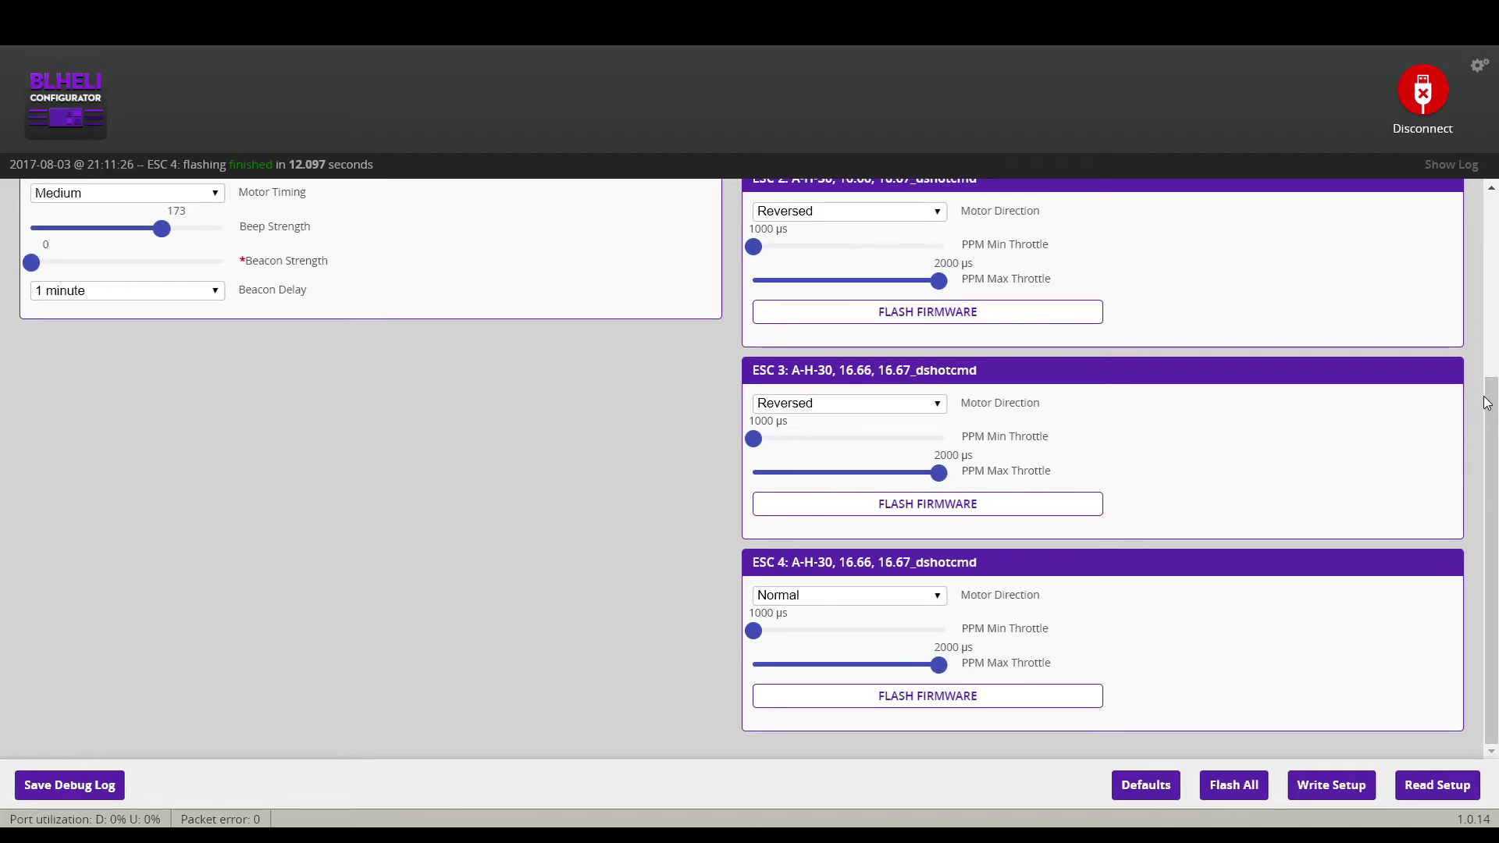
drag(1485, 403, 1486, 221)
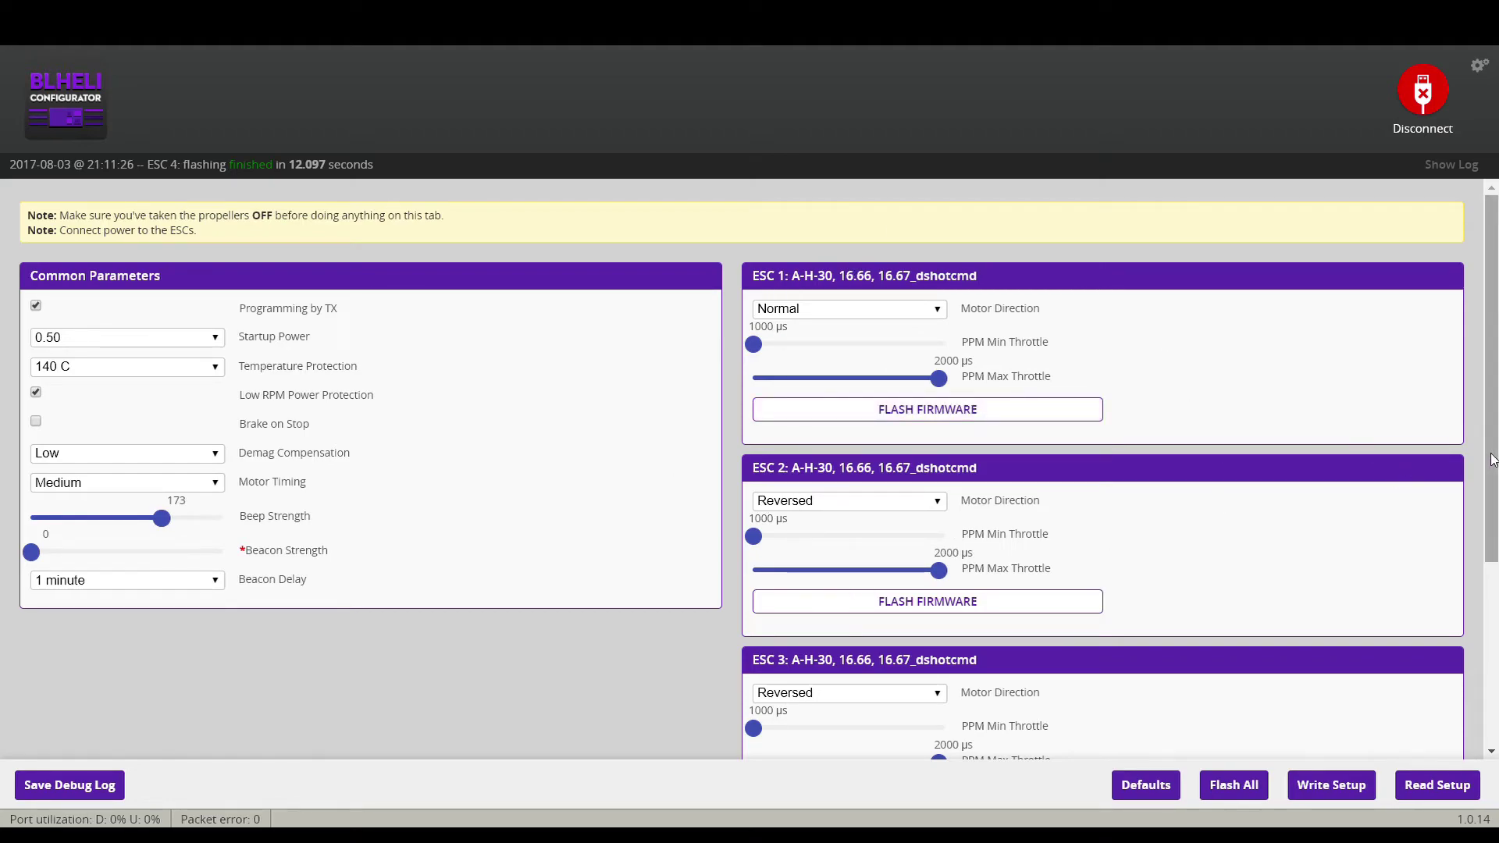
drag(1493, 461, 1492, 491)
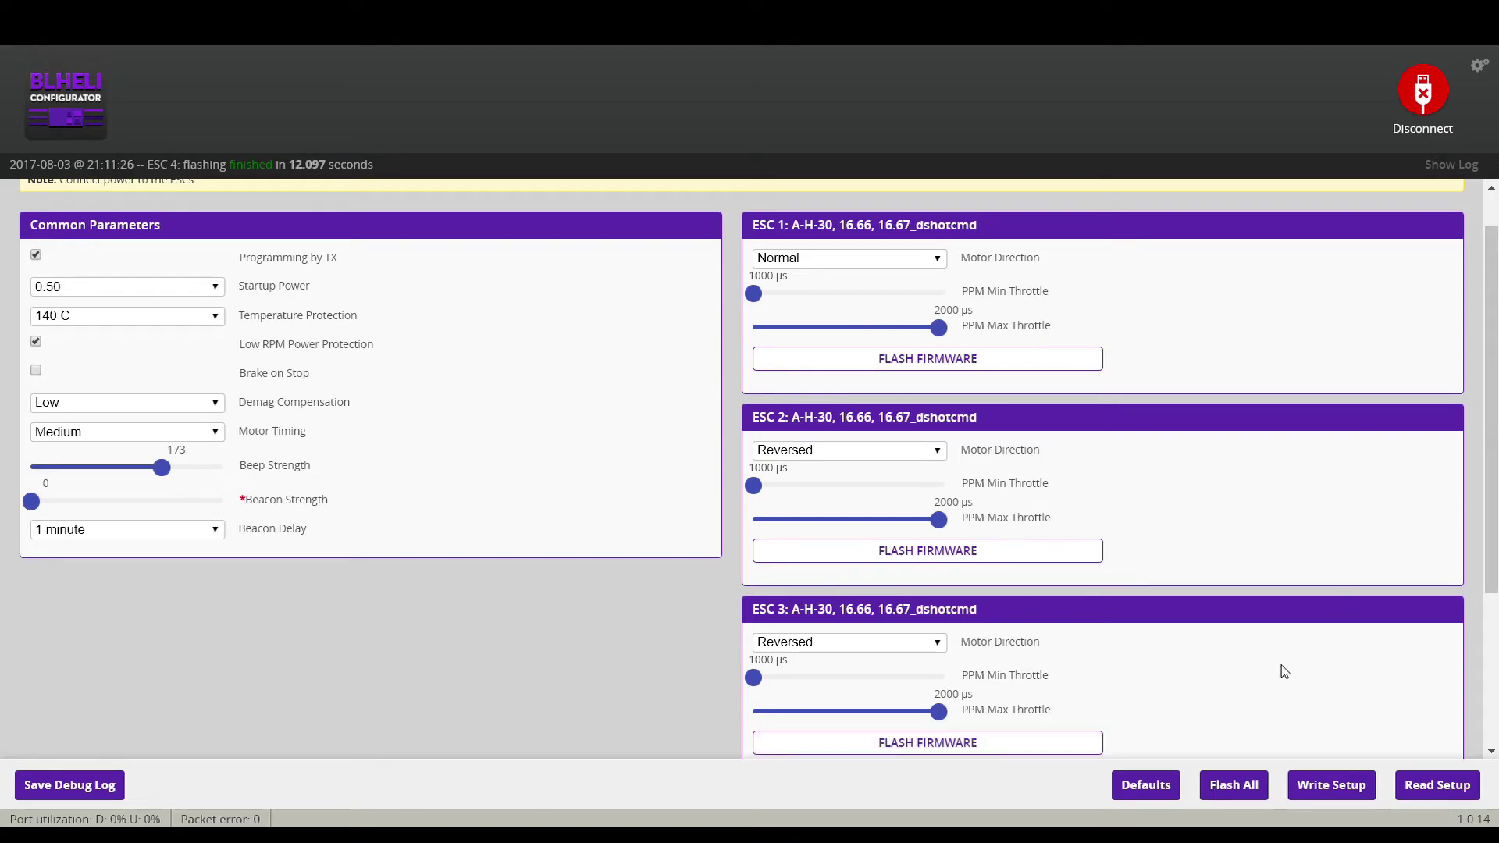
click(1308, 782)
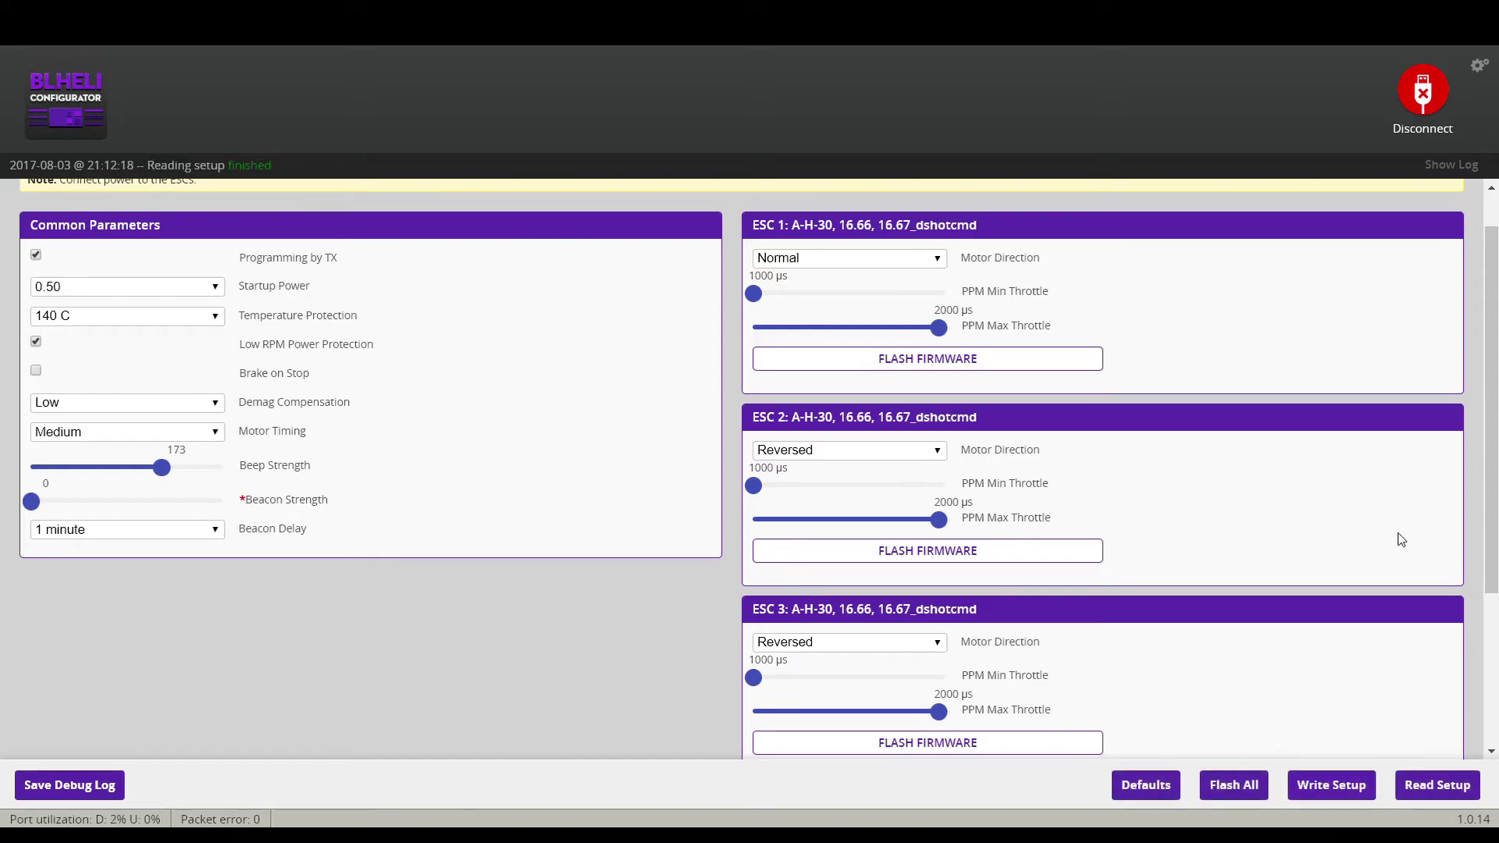
- Disconnect the ESC session, switch to Betaflight Configurator, connect on COM4 at 115200 and open the motor test page
click(1433, 104)
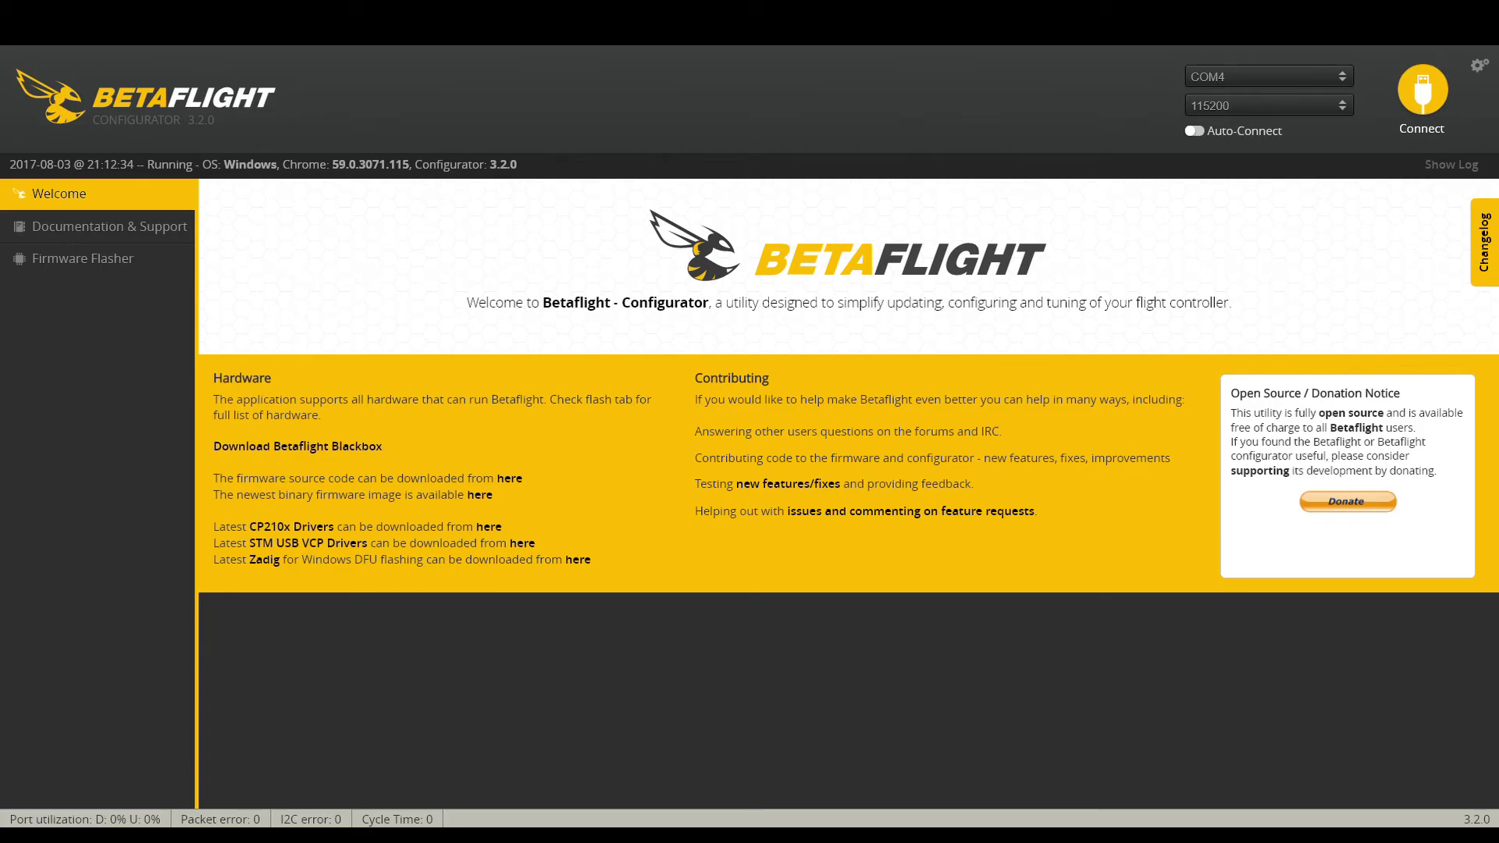
click(1443, 95)
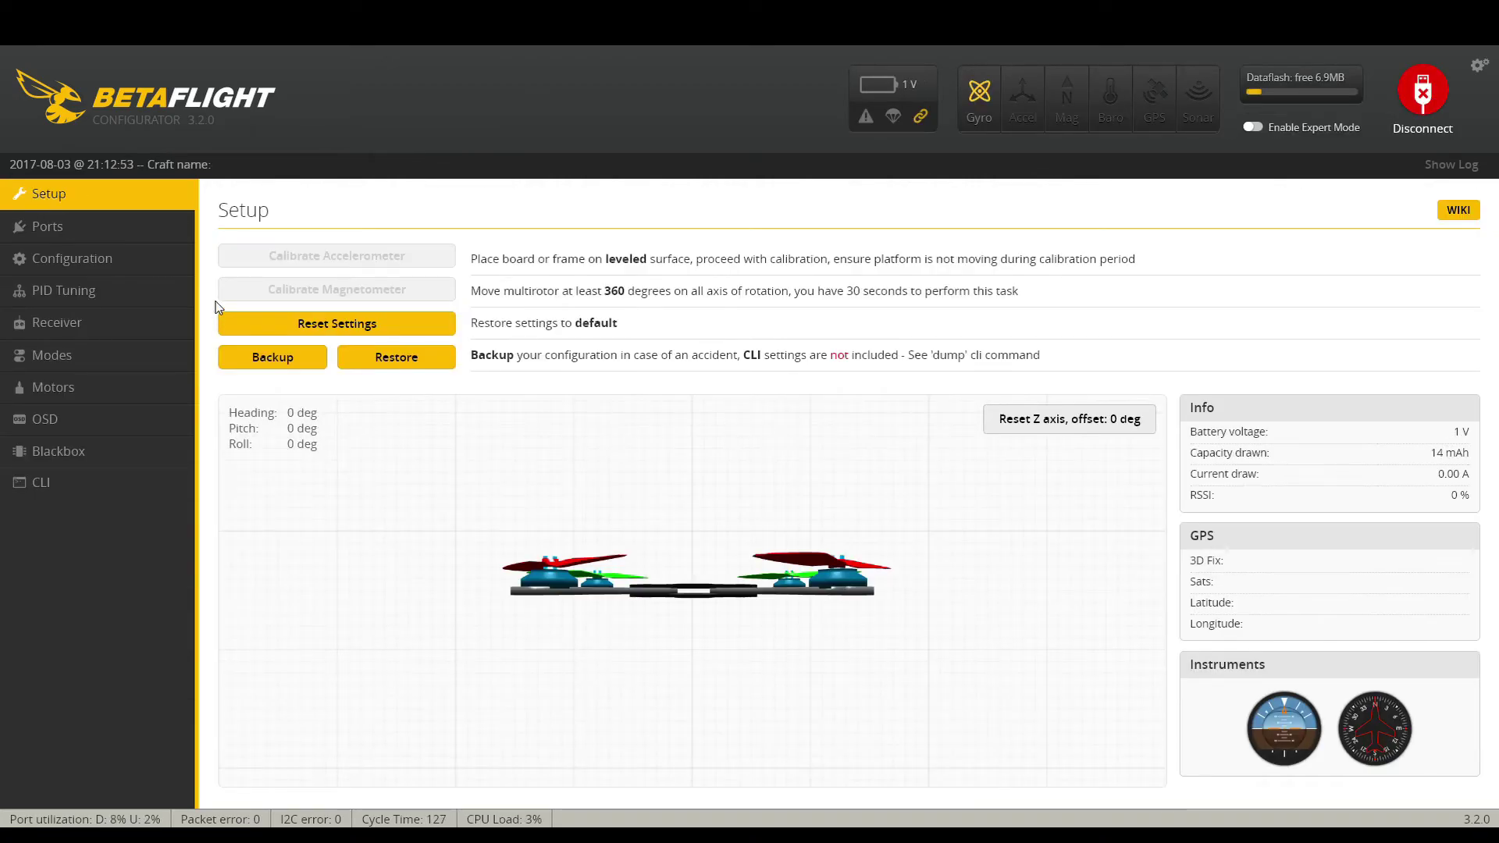
click(181, 392)
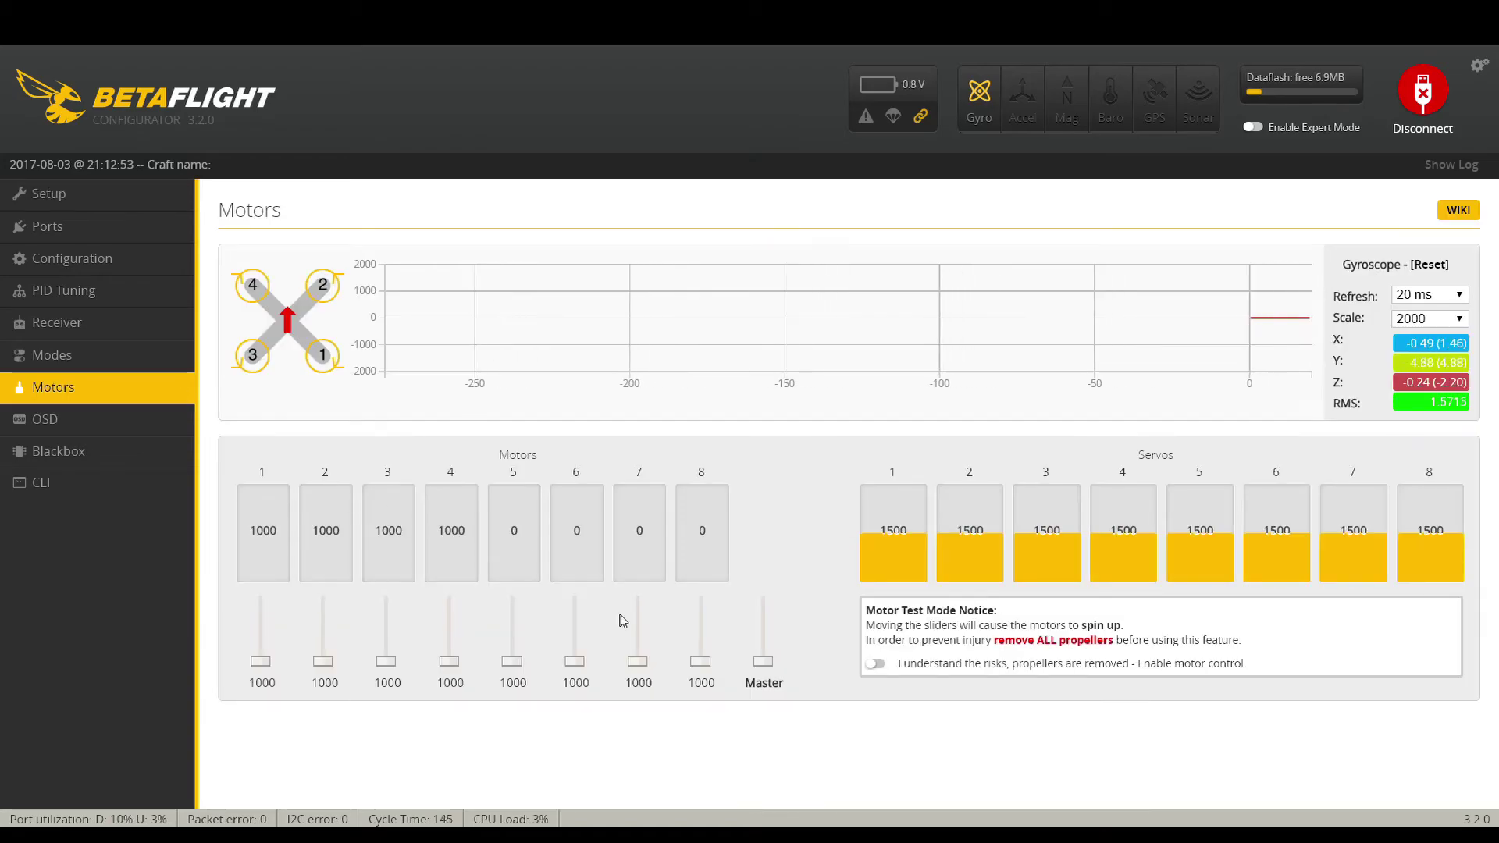
- Enable motor control, spin all four motors together in stages up to 1067, and bring them back down to 1000
click(886, 665)
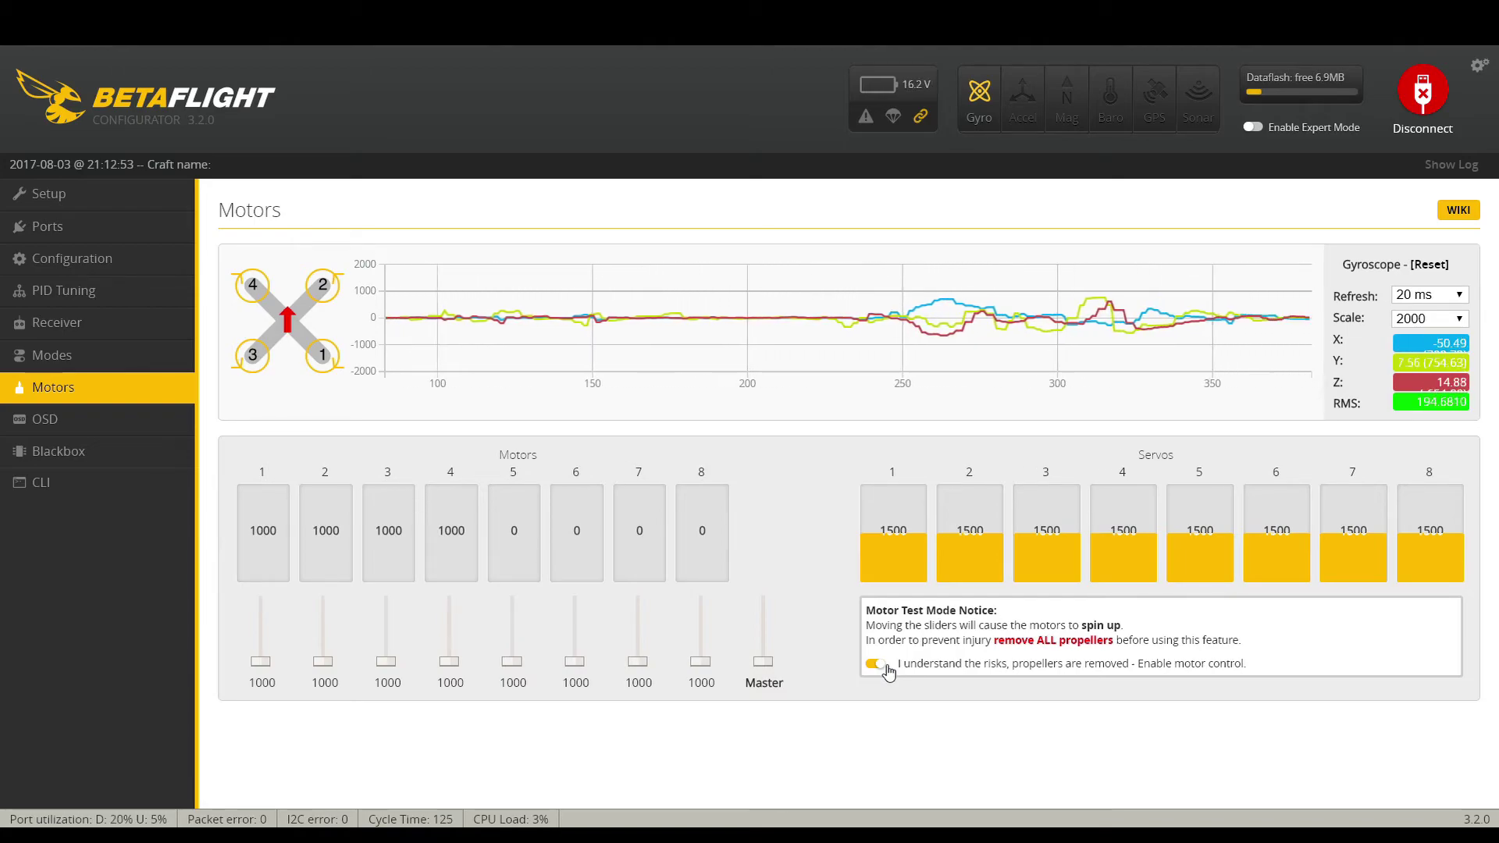
click(765, 662)
scroll(770, 671, up, 5)
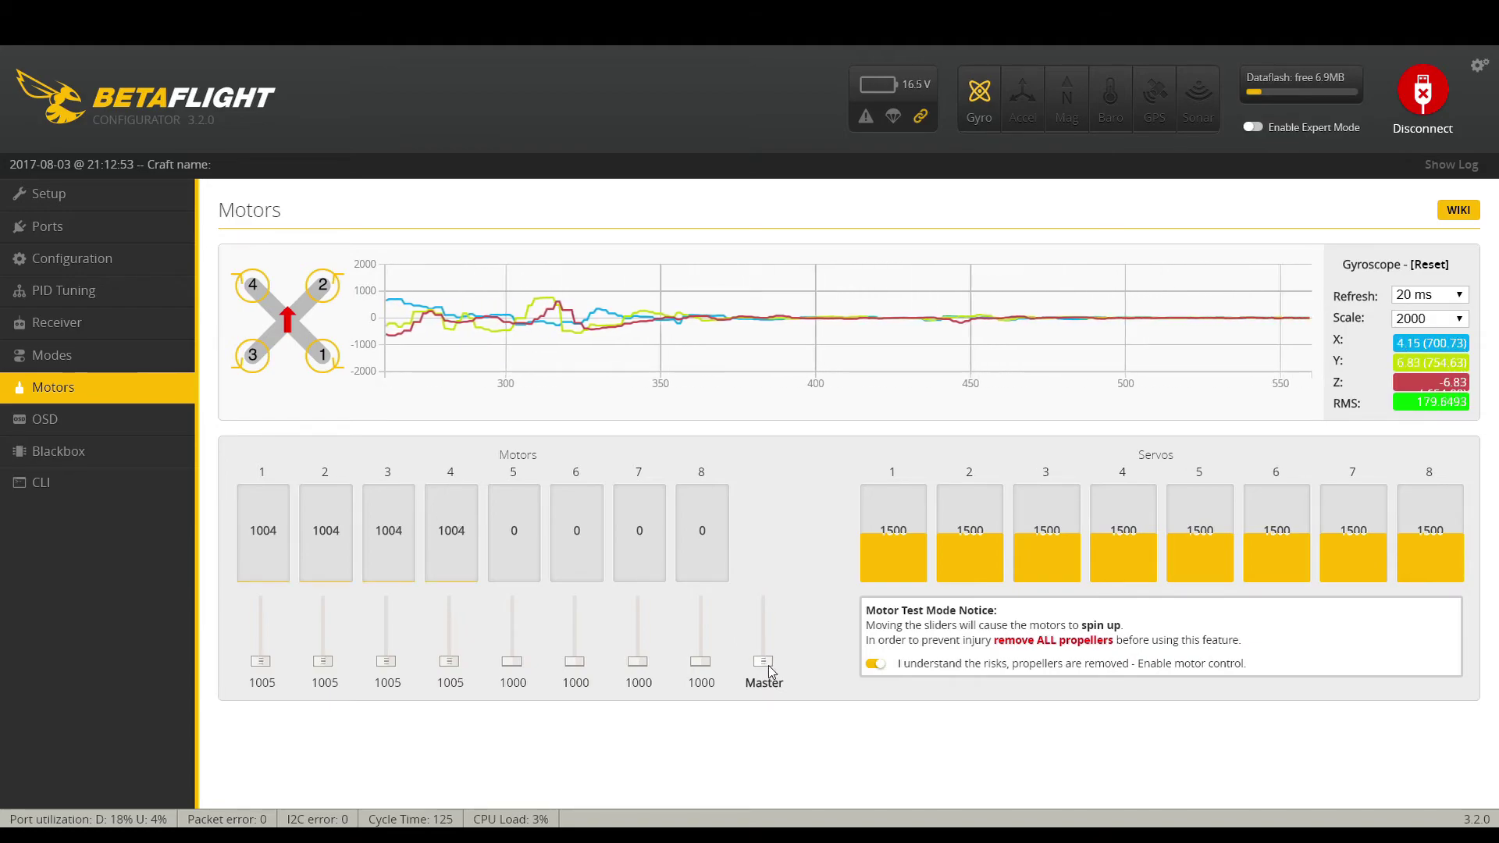
scroll(770, 672, up, 4)
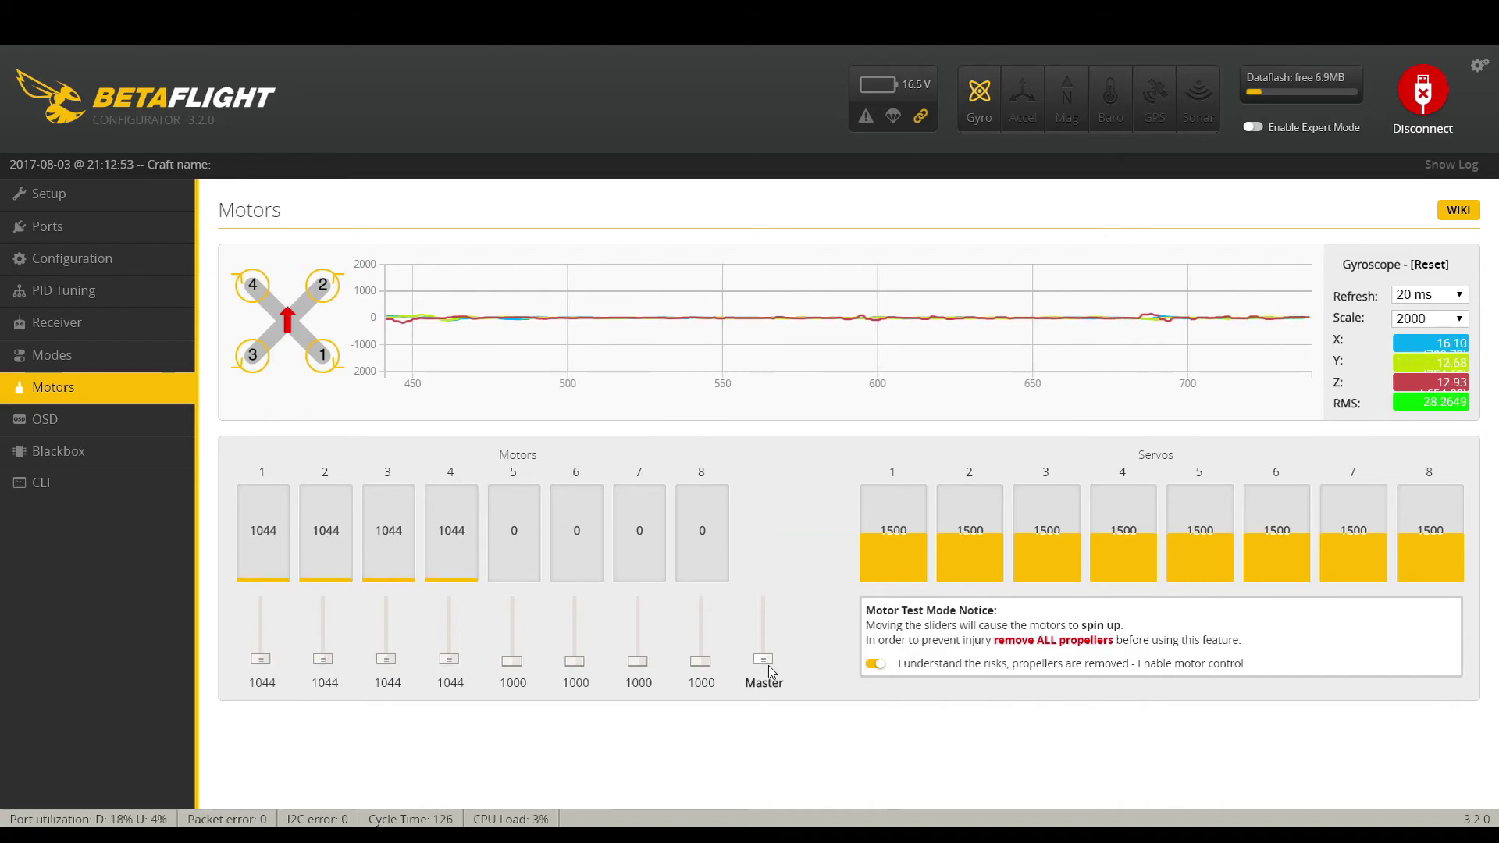
scroll(770, 671, up, 5)
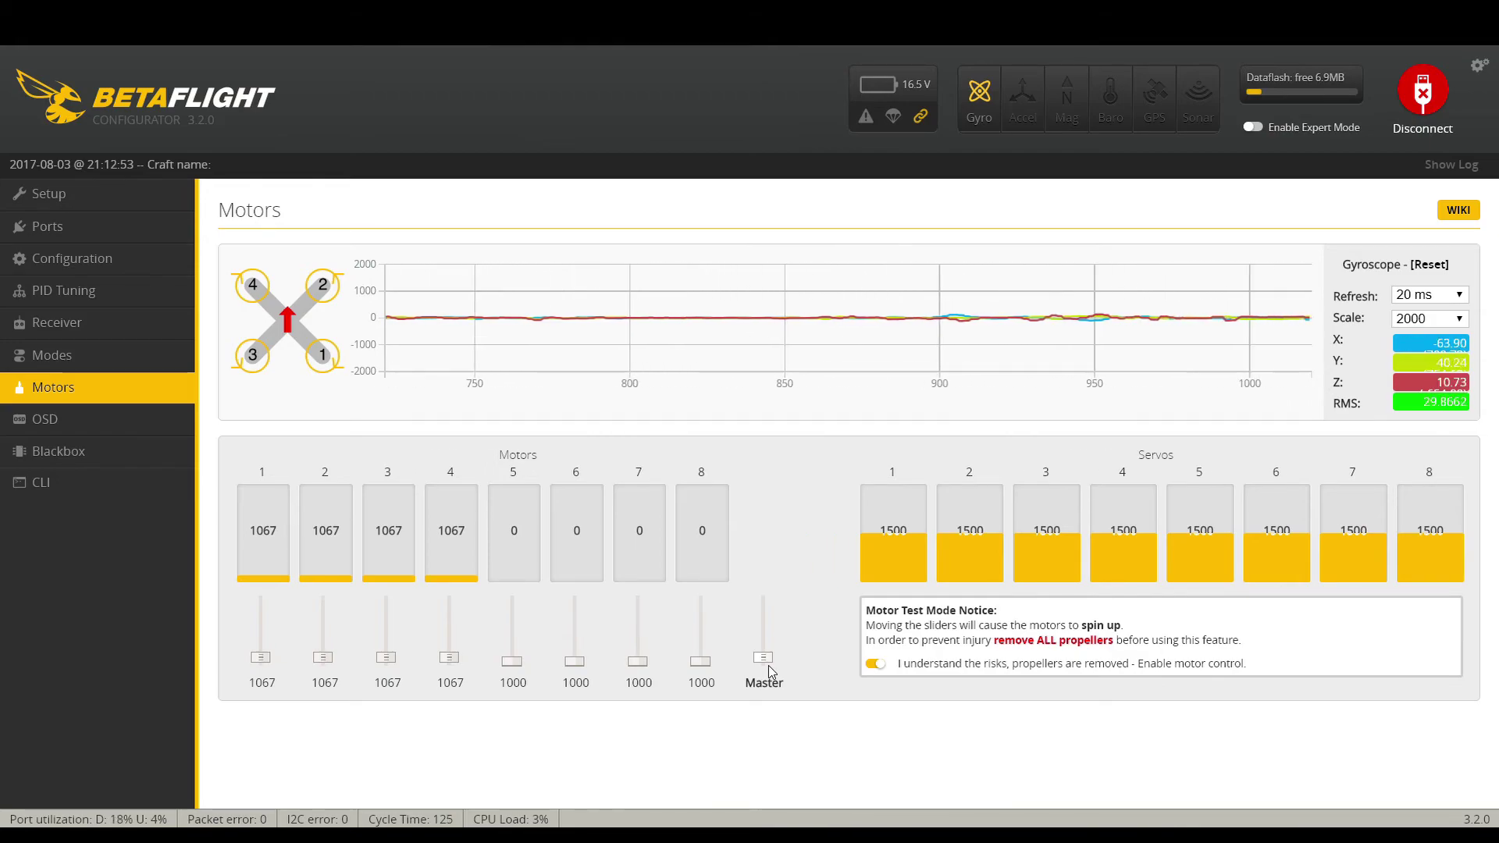
scroll(775, 665, down, 4)
scroll(776, 665, down, 5)
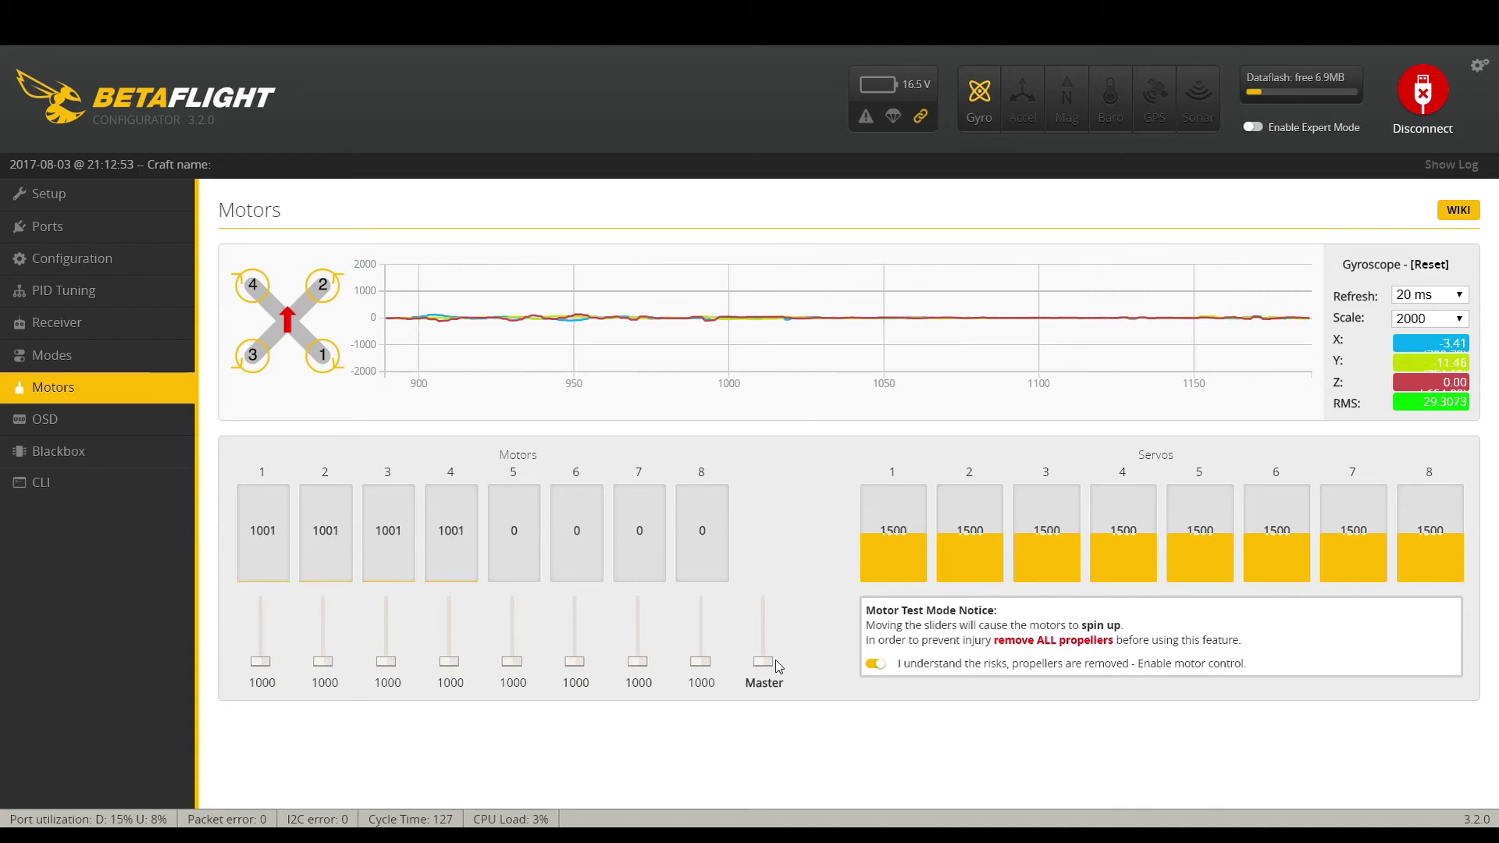